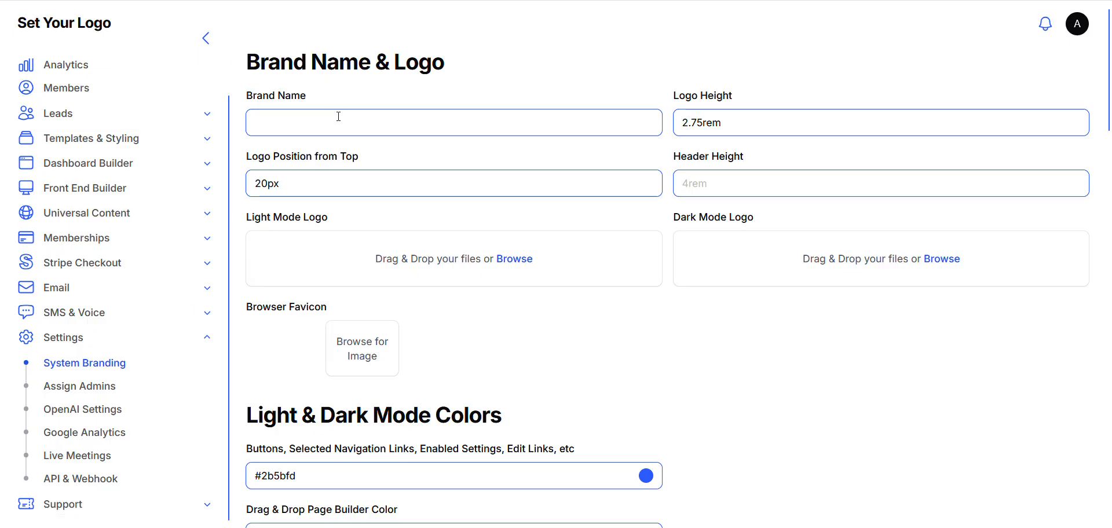
Set the brand name to Team Funnels
click(385, 123)
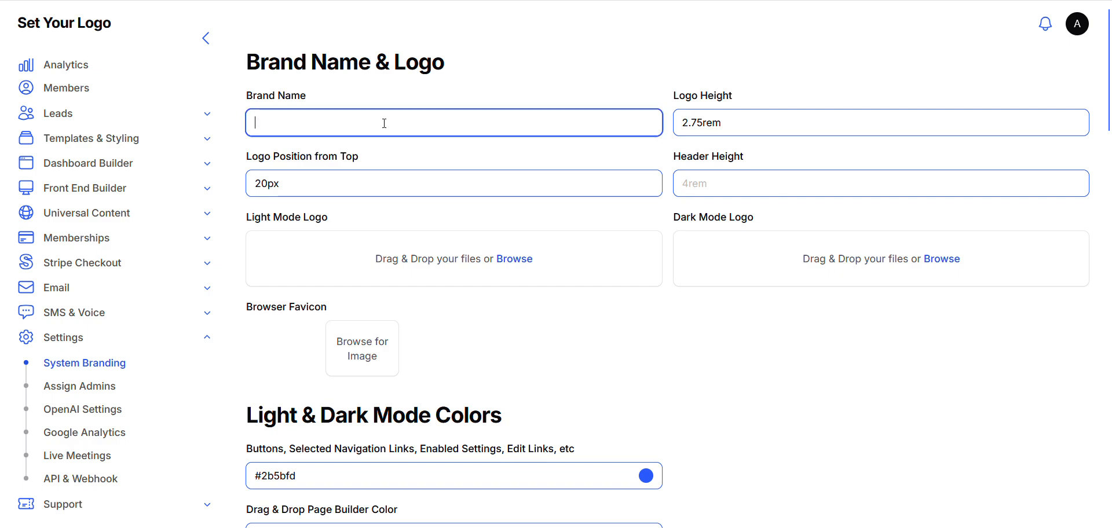
text(Team Fuen)
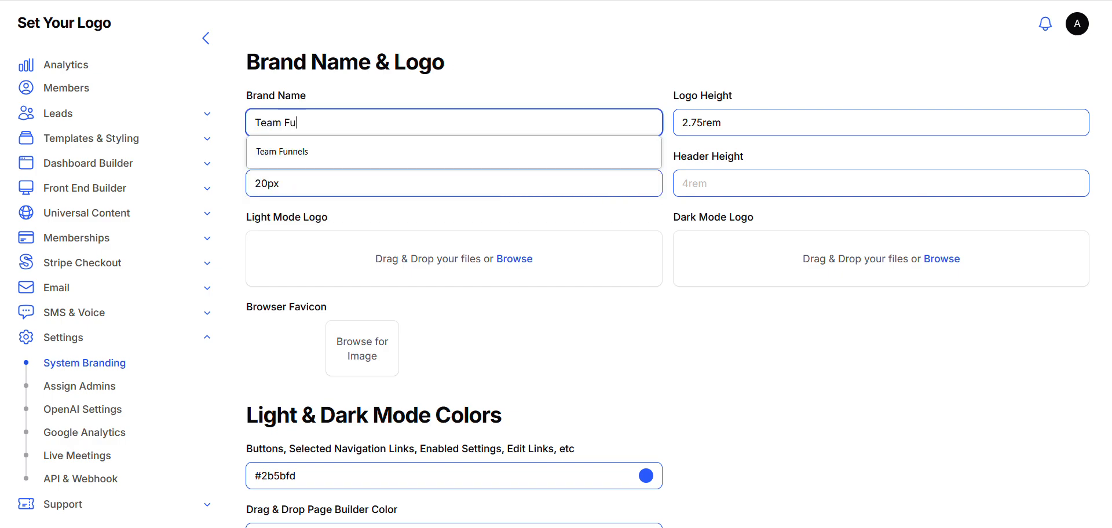
key(BackSpace)
key(BackSpace)
text(nnels)
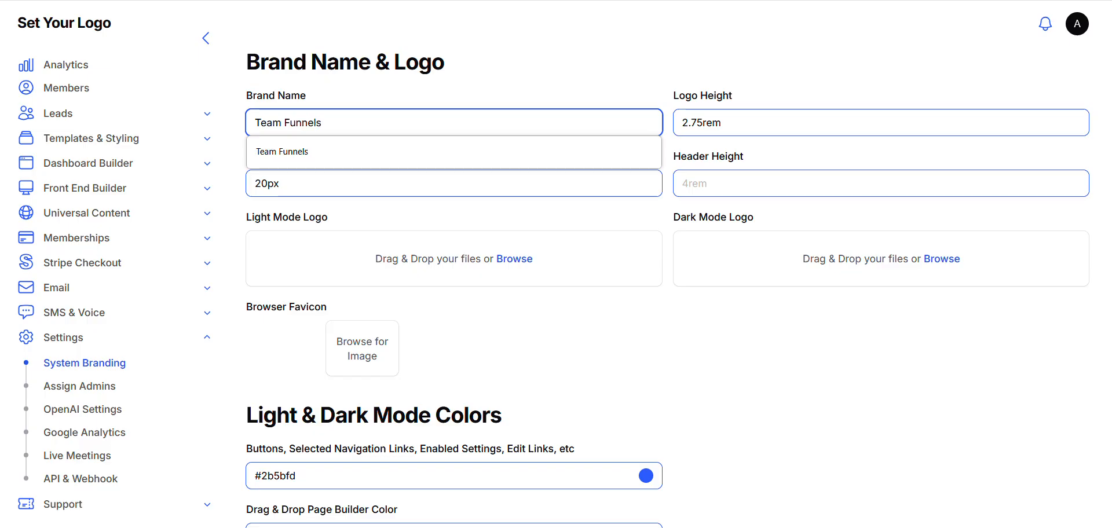
click(537, 320)
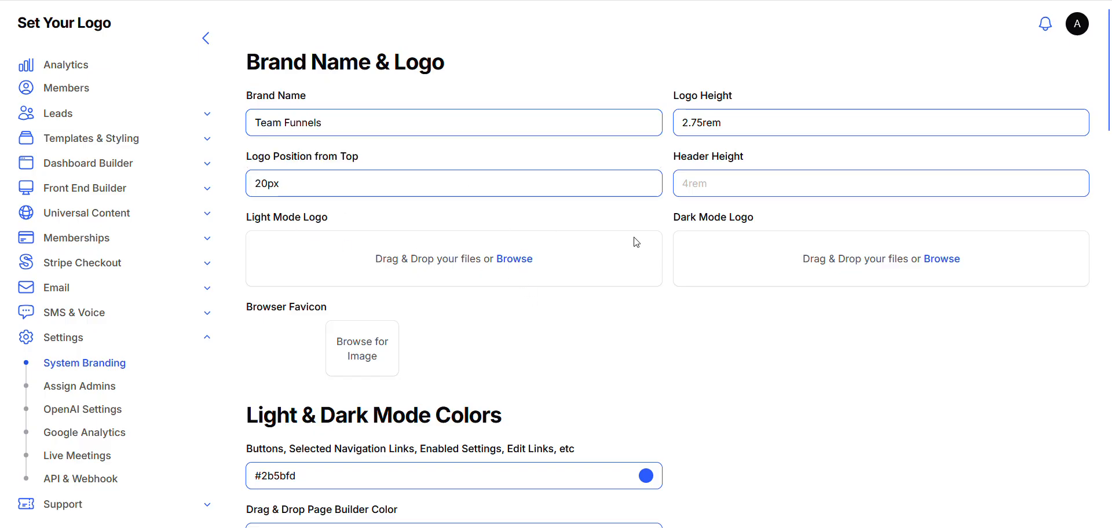
Upload the lightlogo image as the light mode logo and the darklogo image as the dark mode logo
click(520, 260)
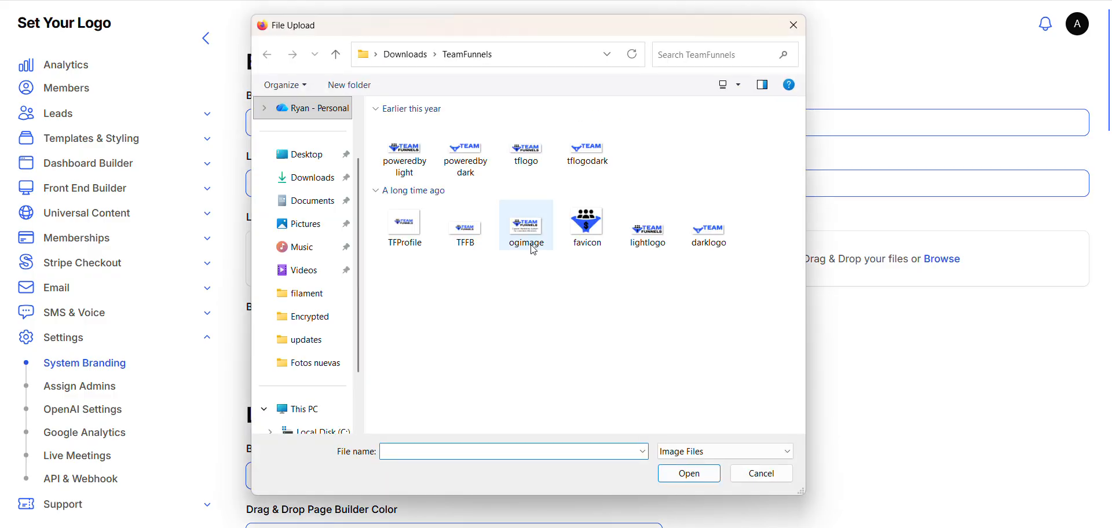
click(663, 248)
double_click(664, 248)
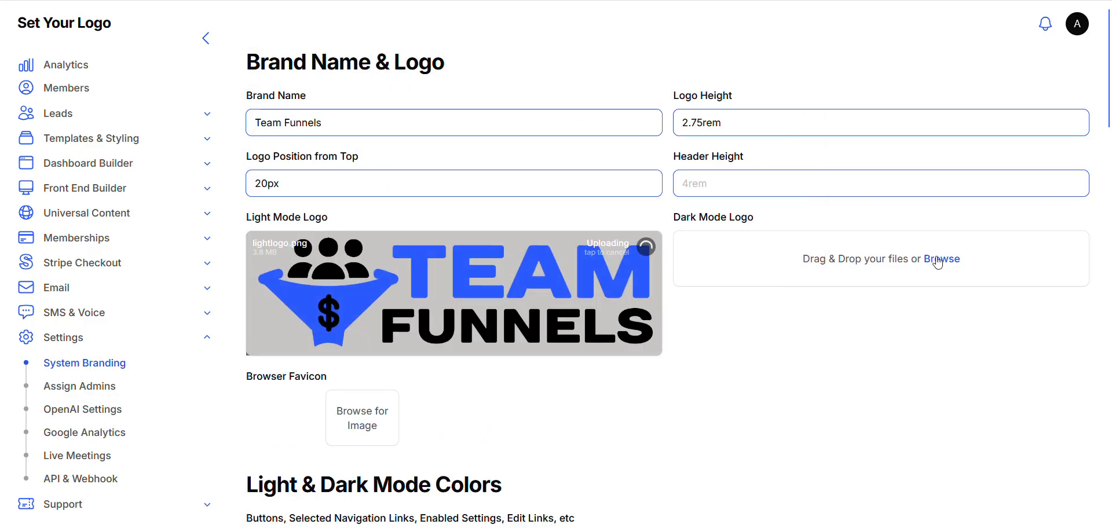
click(940, 261)
click(704, 234)
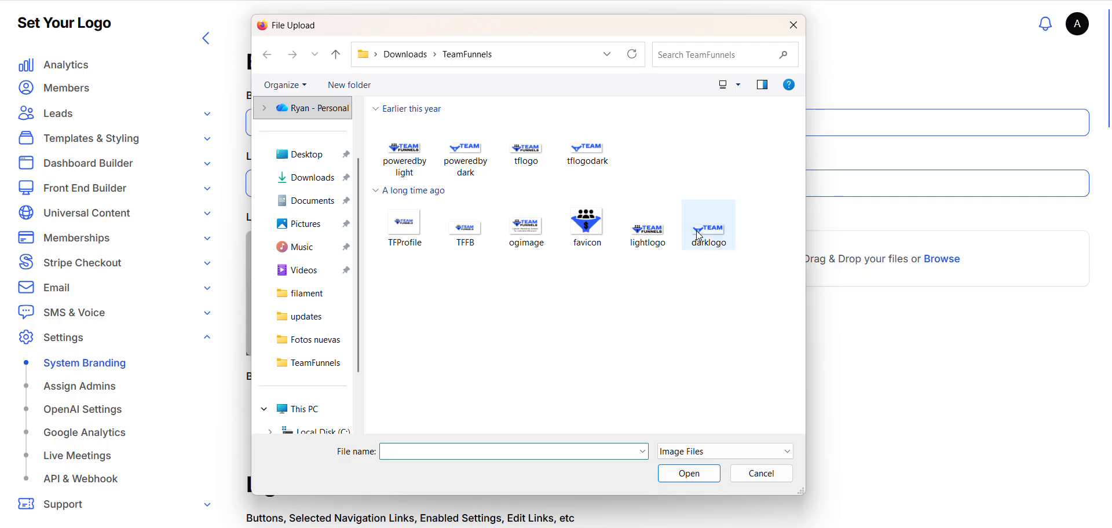
double_click(704, 235)
Upload the favicon image as the browser favicon
scroll(698, 293, down, 2)
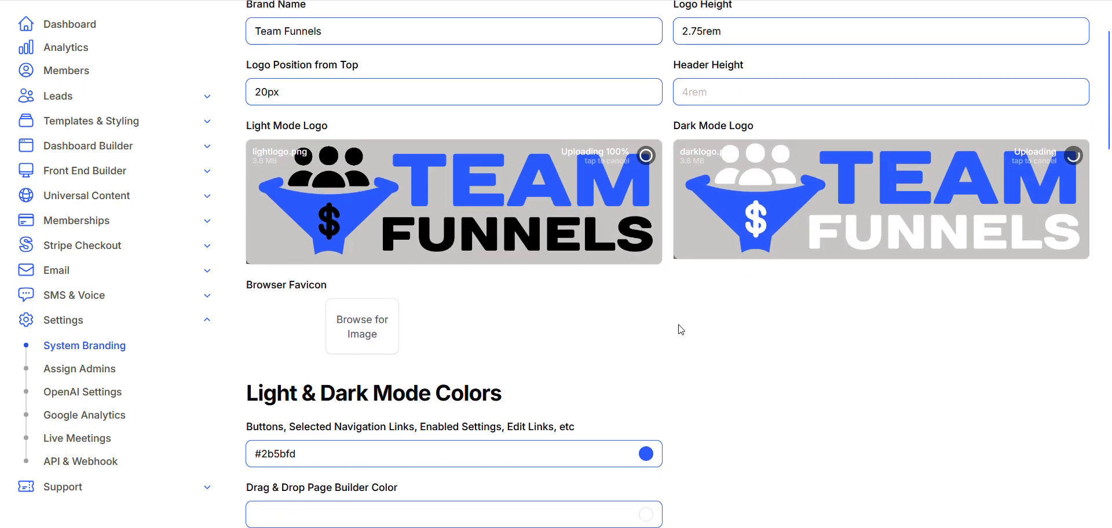
click(364, 306)
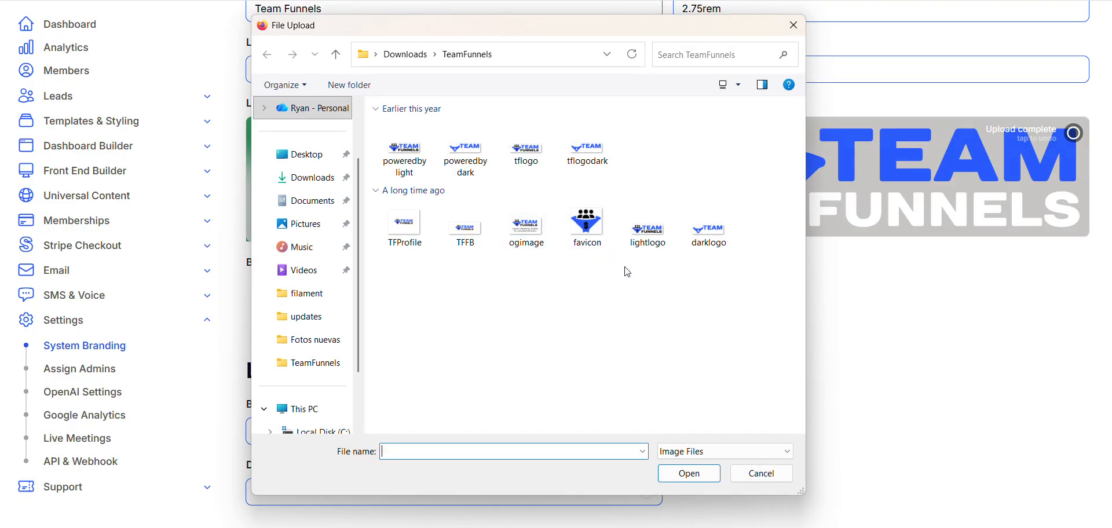
double_click(596, 217)
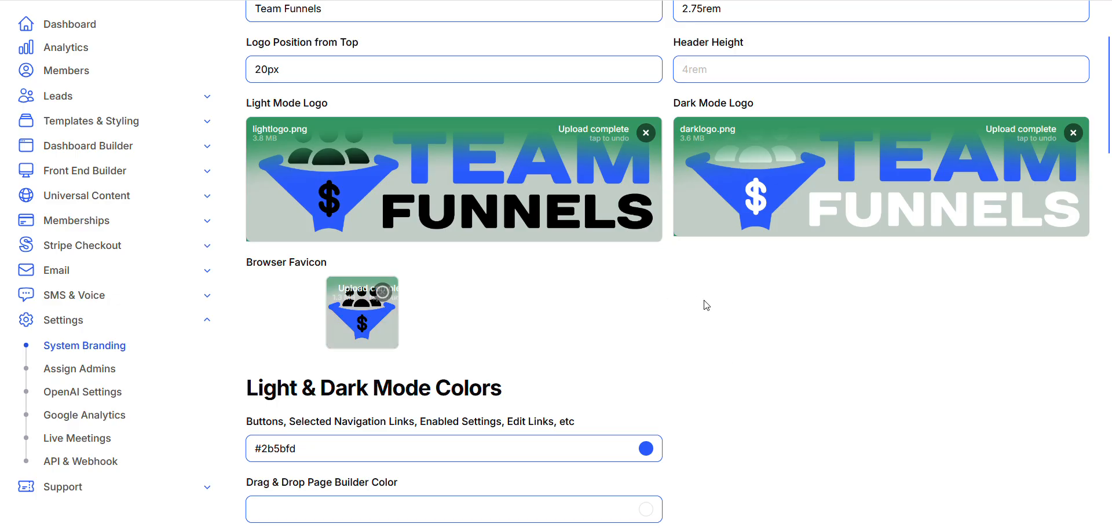
Review the light mode, dark mode and login page branding options on the System Branding page
scroll(713, 328, up, 1)
scroll(723, 347, down, 1)
scroll(726, 349, down, 4)
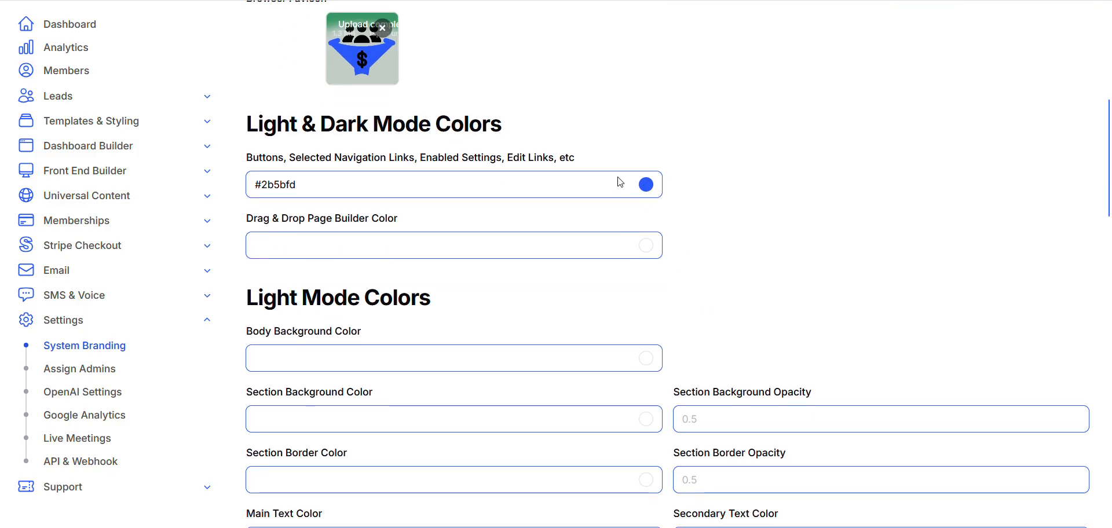
scroll(653, 251, down, 3)
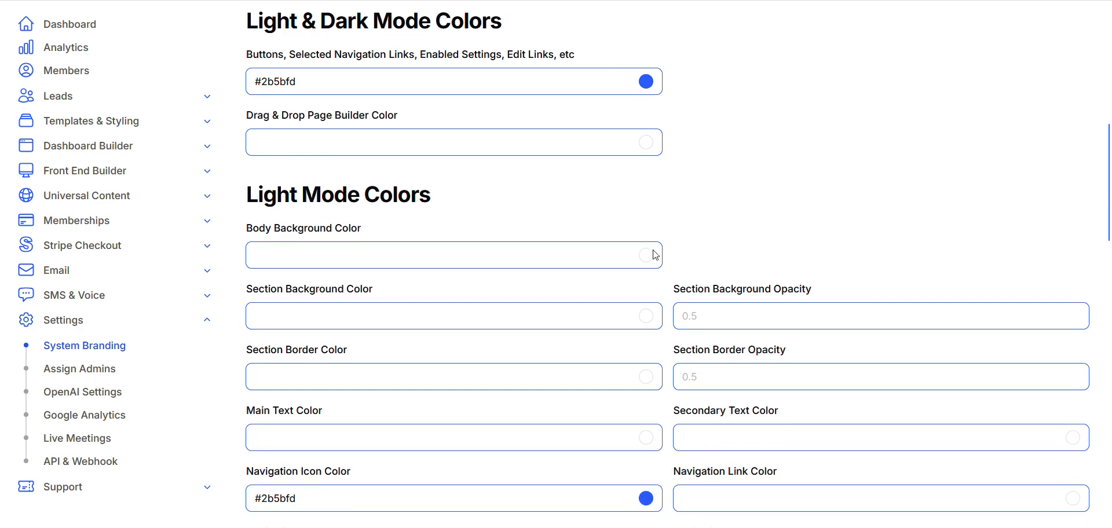
scroll(658, 286, down, 2)
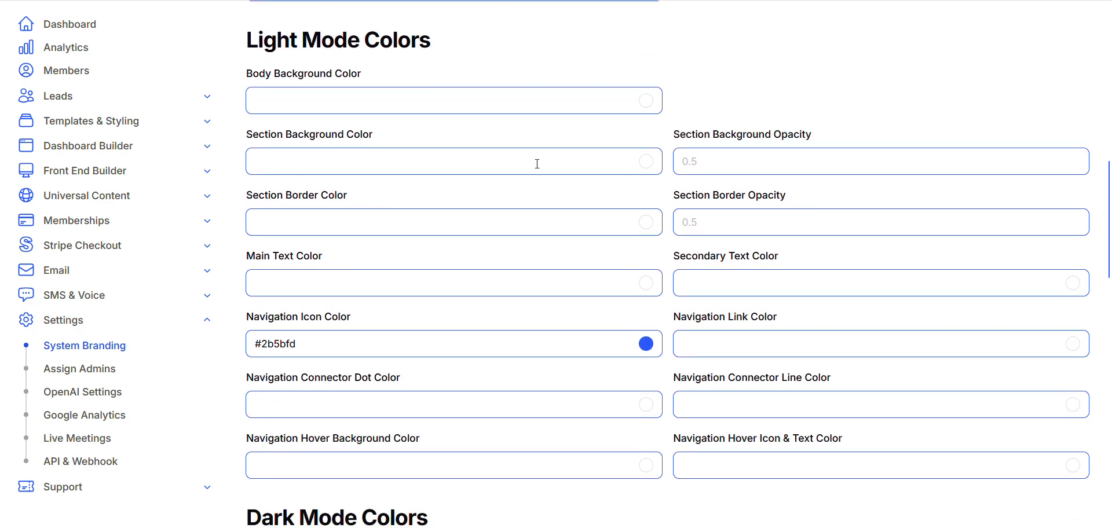
scroll(539, 168, down, 1)
scroll(539, 169, down, 12)
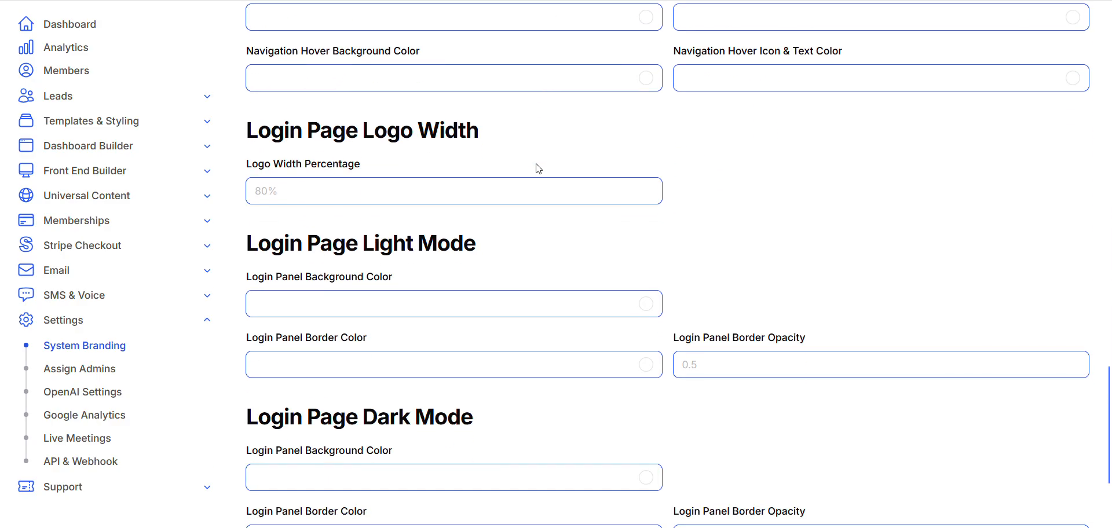
scroll(539, 169, up, 7)
scroll(538, 168, up, 18)
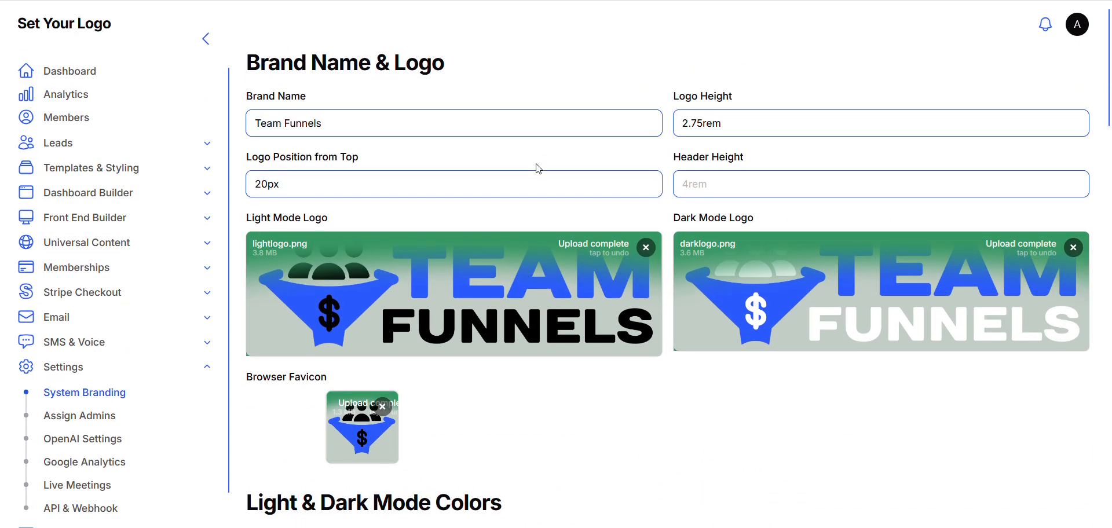
scroll(645, 290, down, 4)
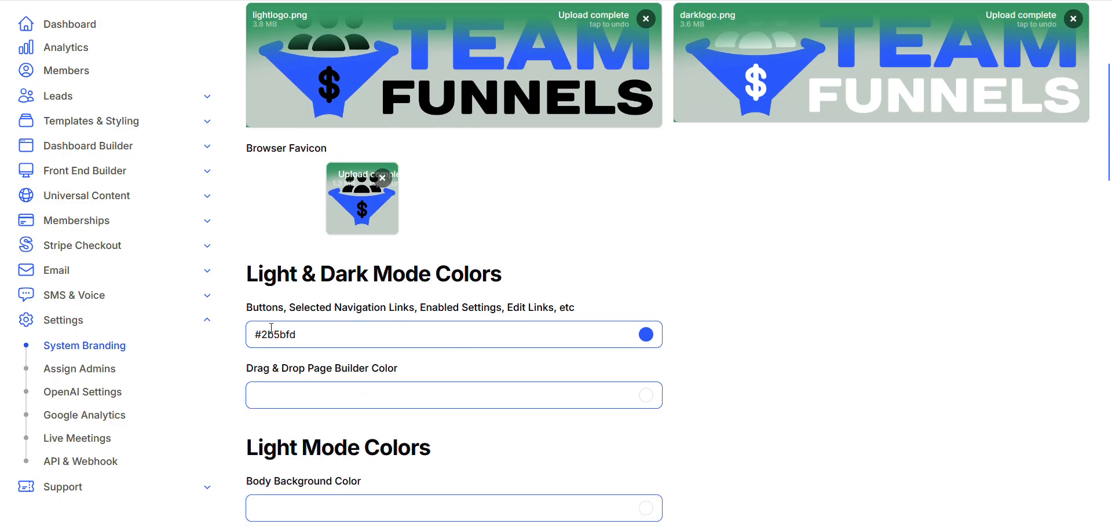
Collapse the Settings group and save the system branding changes
click(207, 321)
scroll(549, 336, down, 20)
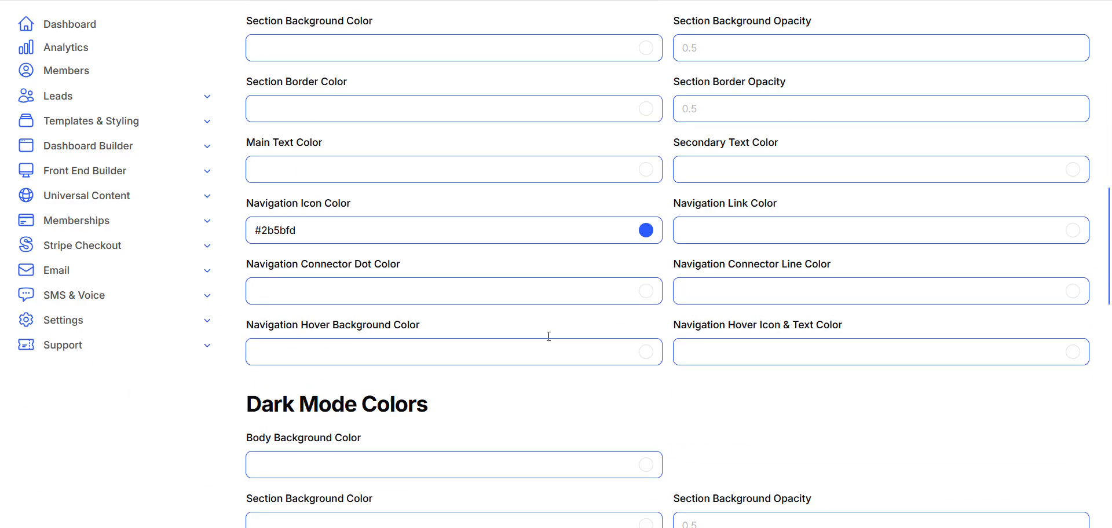
scroll(548, 336, down, 4)
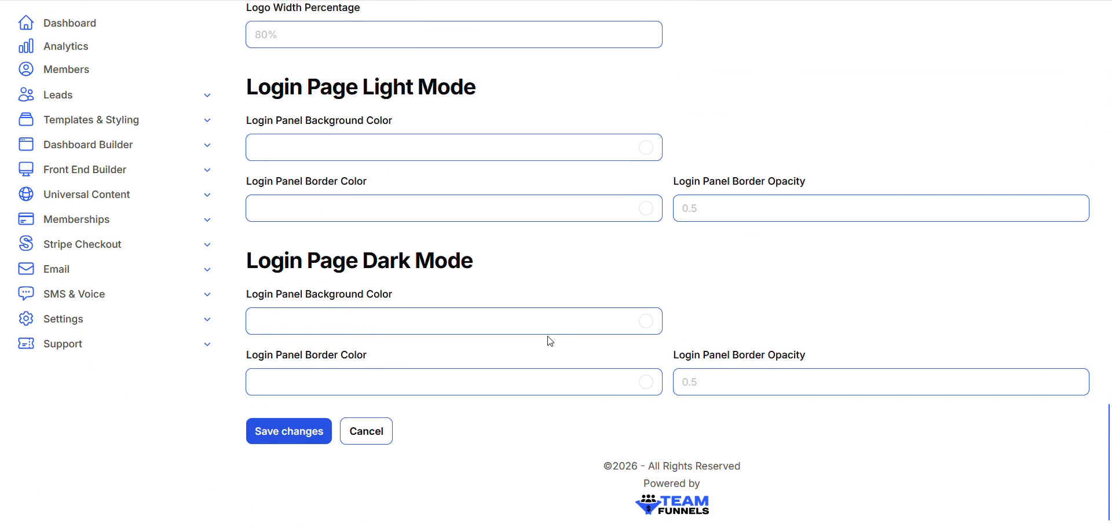
click(285, 434)
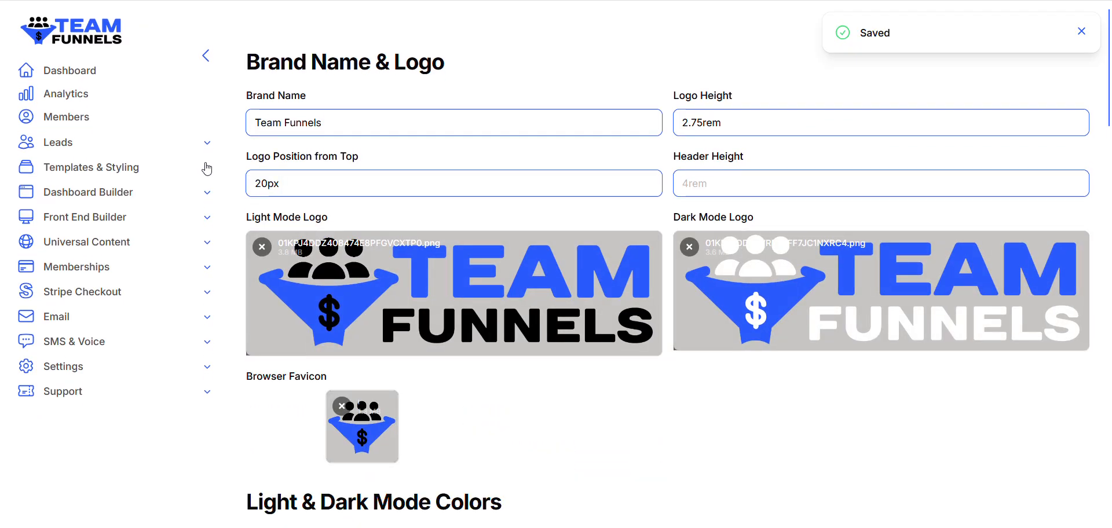
In the Template Installer, name the new template folder teamfunnels and choose the template zip file to upload
click(205, 168)
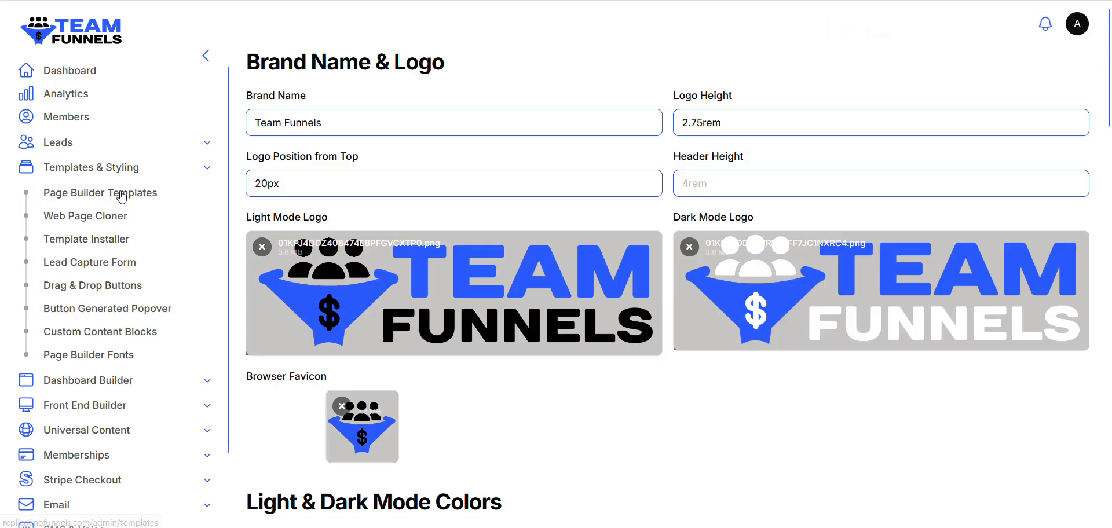
click(109, 241)
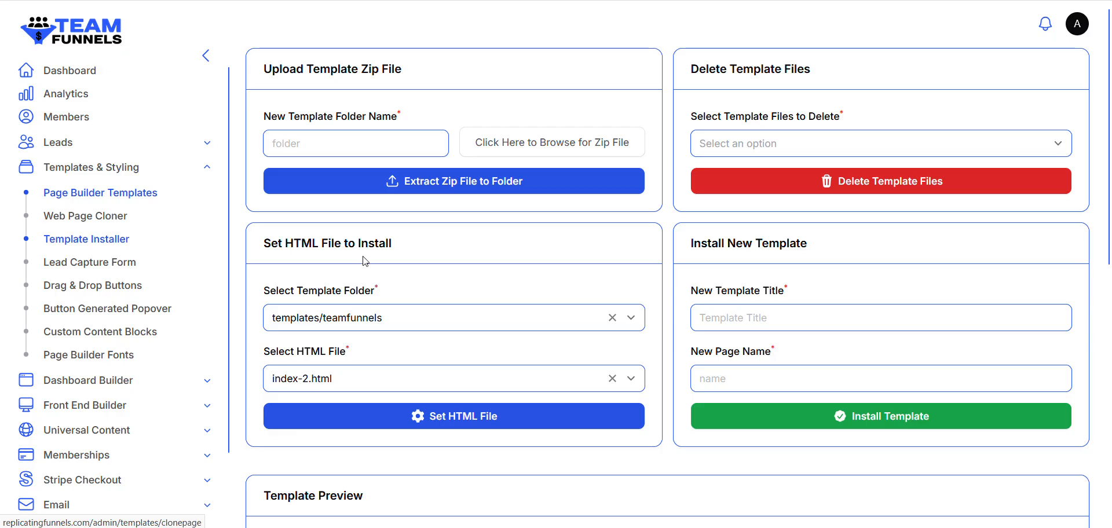
click(356, 145)
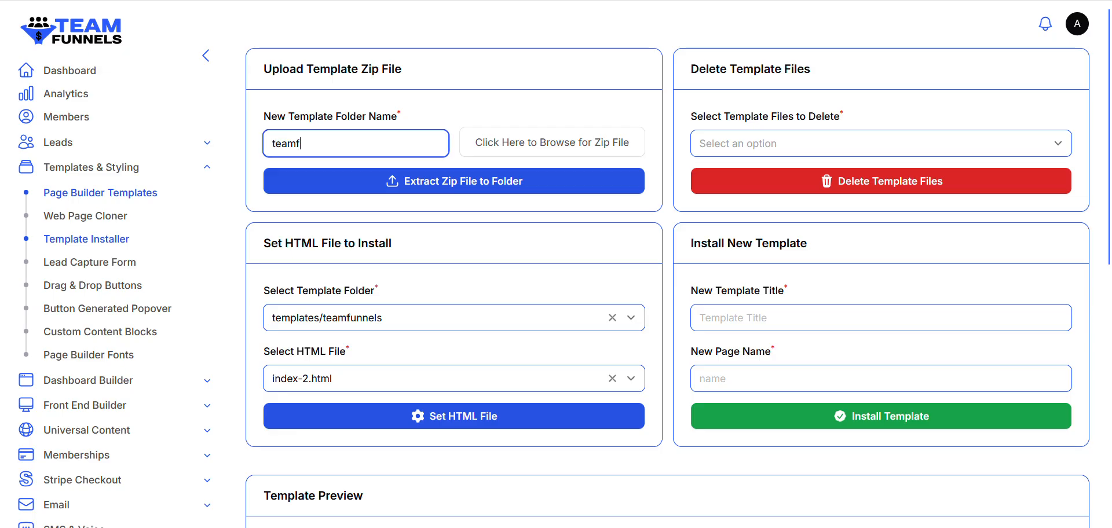
text(teamfunnels)
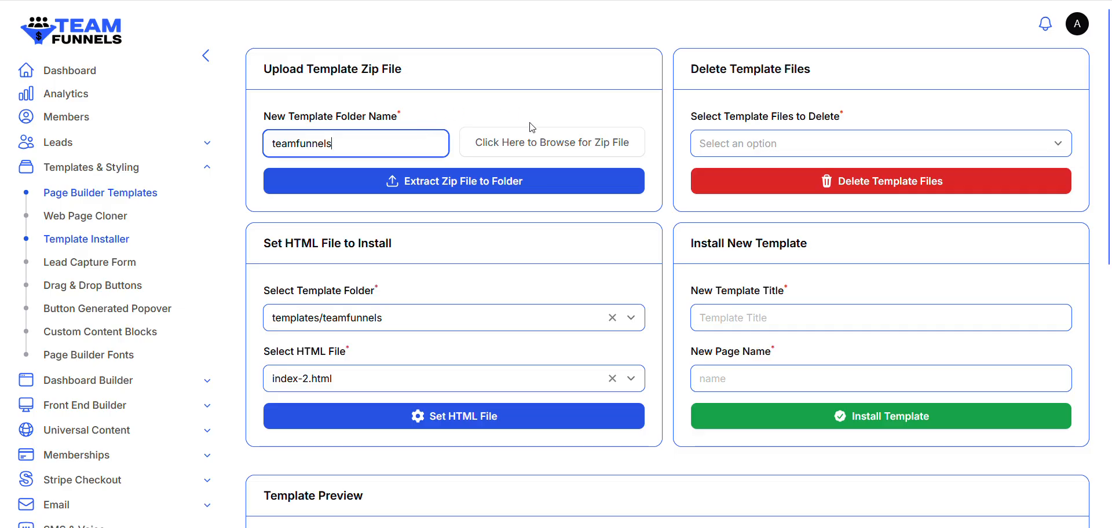
click(538, 150)
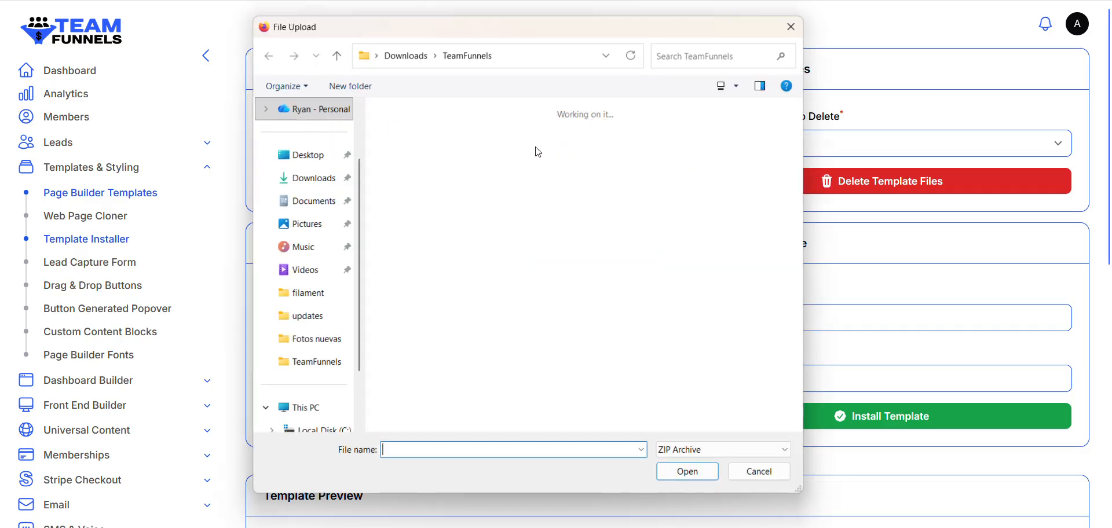
click(408, 152)
double_click(408, 152)
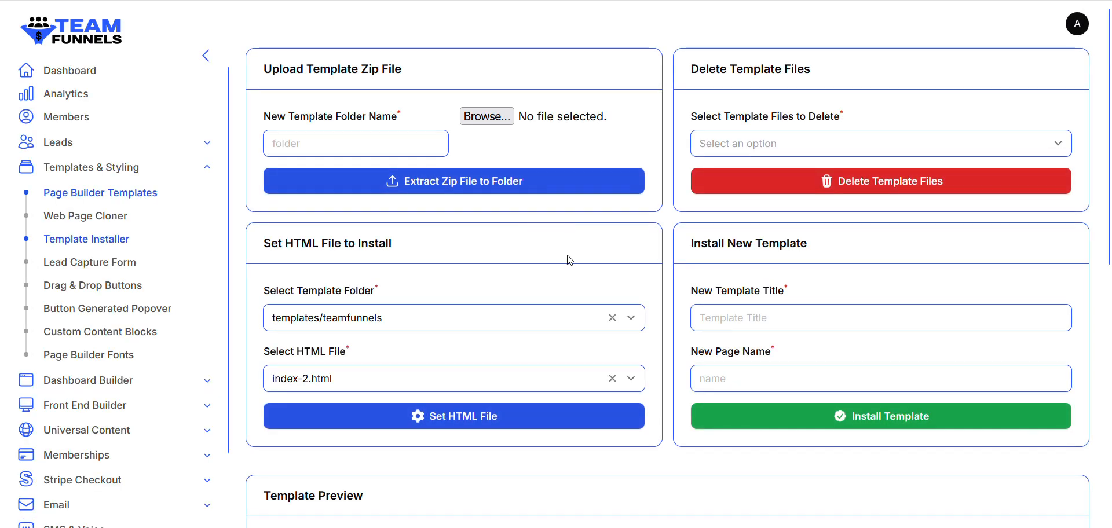
Select index-3.html from the templates/teamfunnels folder as the HTML file
scroll(567, 259, down, 2)
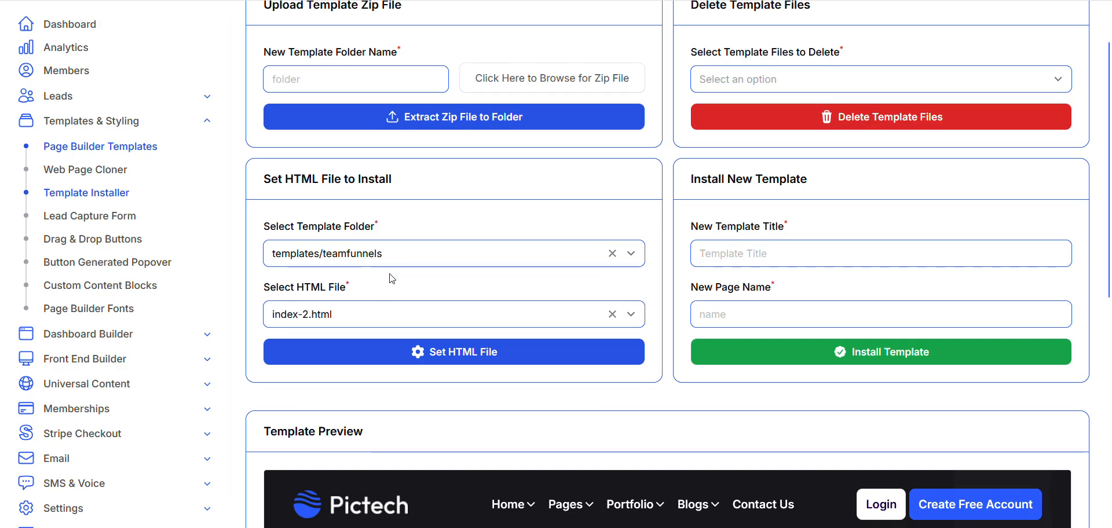
scroll(388, 278, down, 1)
click(443, 260)
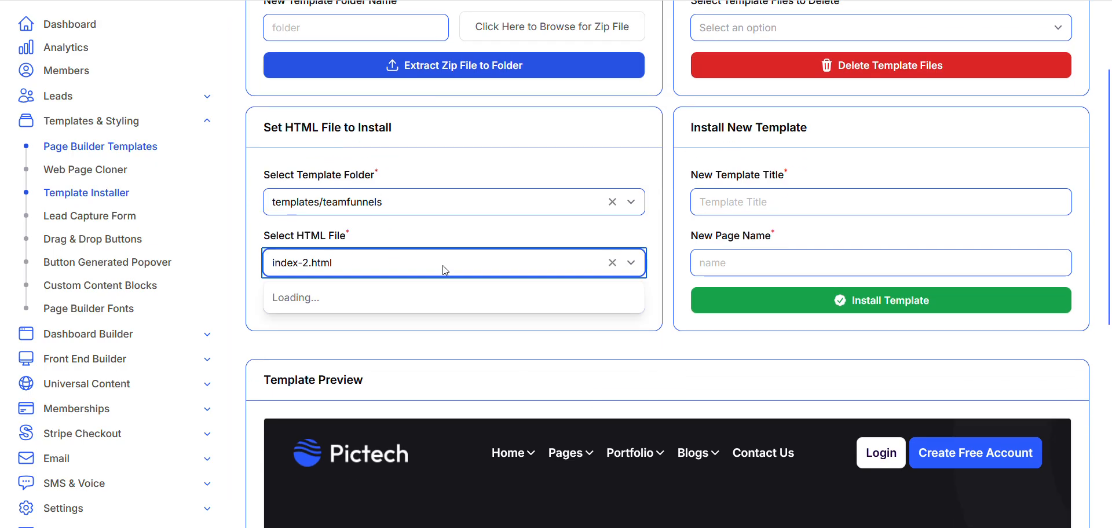
scroll(429, 325, down, 3)
scroll(429, 325, down, 3)
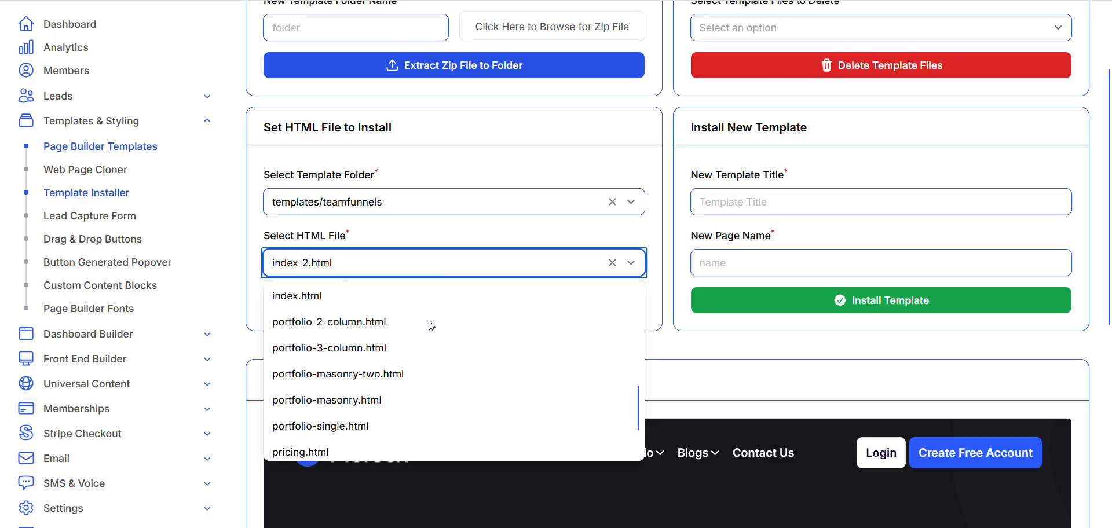
scroll(427, 322, up, 3)
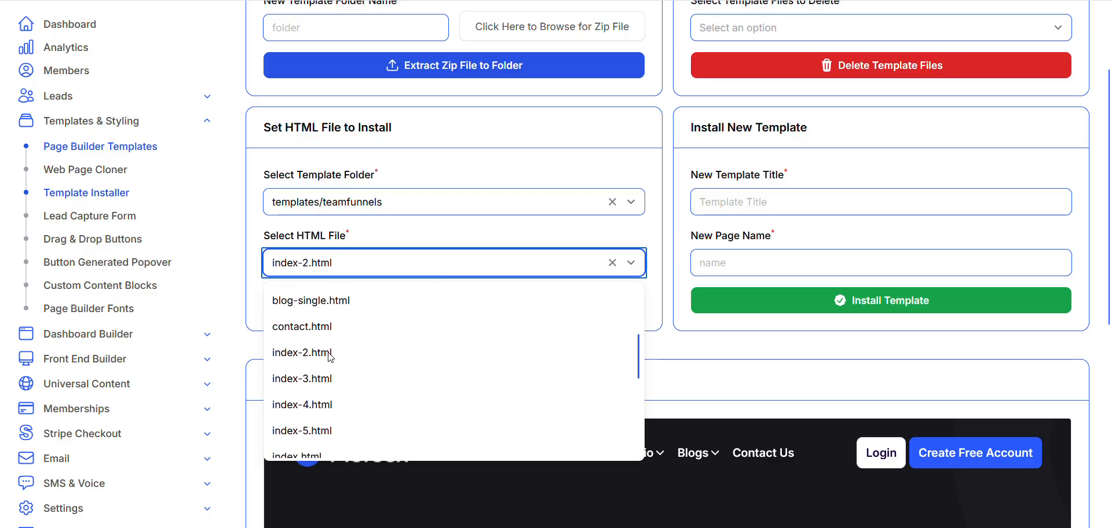
click(320, 382)
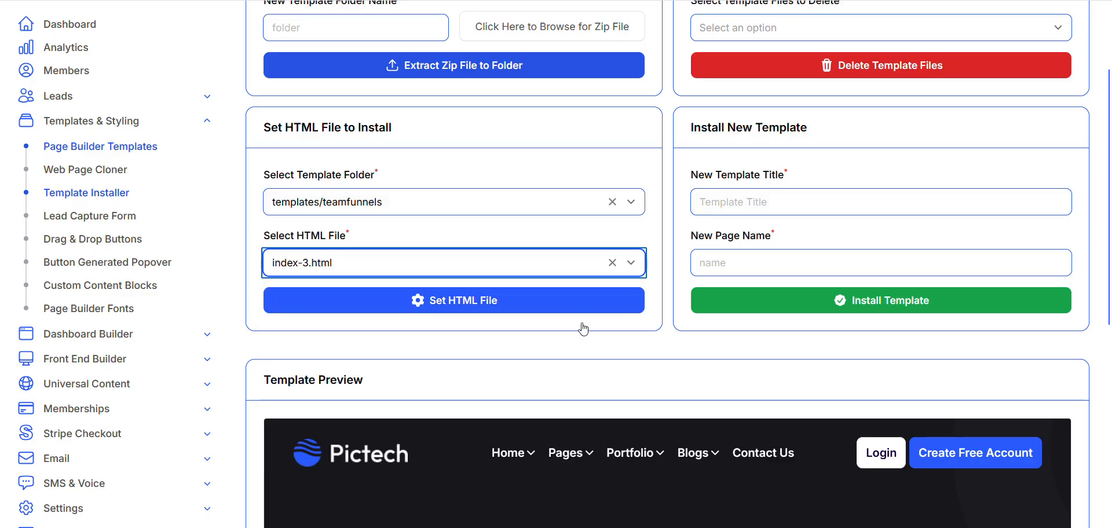
Check the template preview and set the selected HTML file for installation
scroll(613, 360, down, 1)
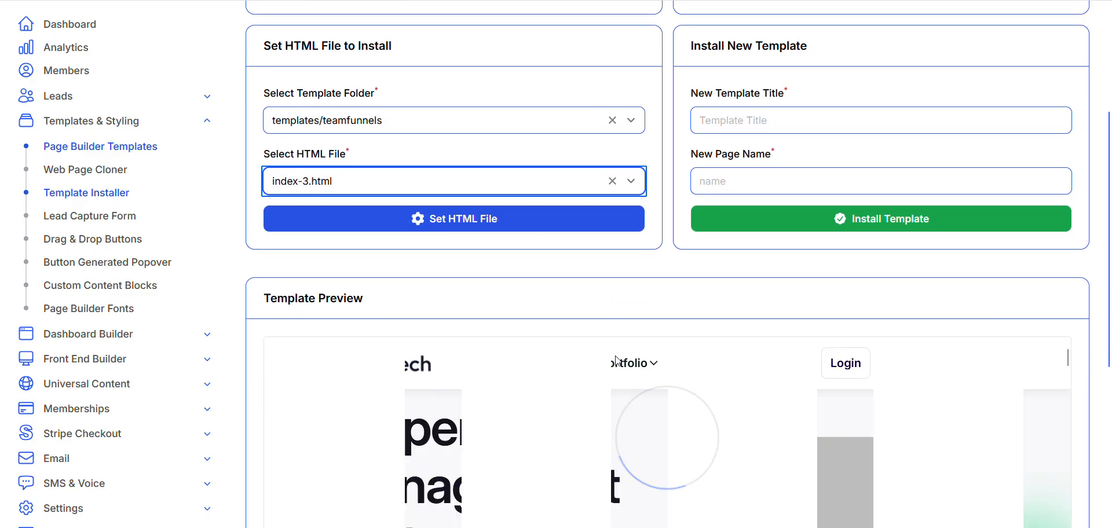
scroll(616, 360, down, 2)
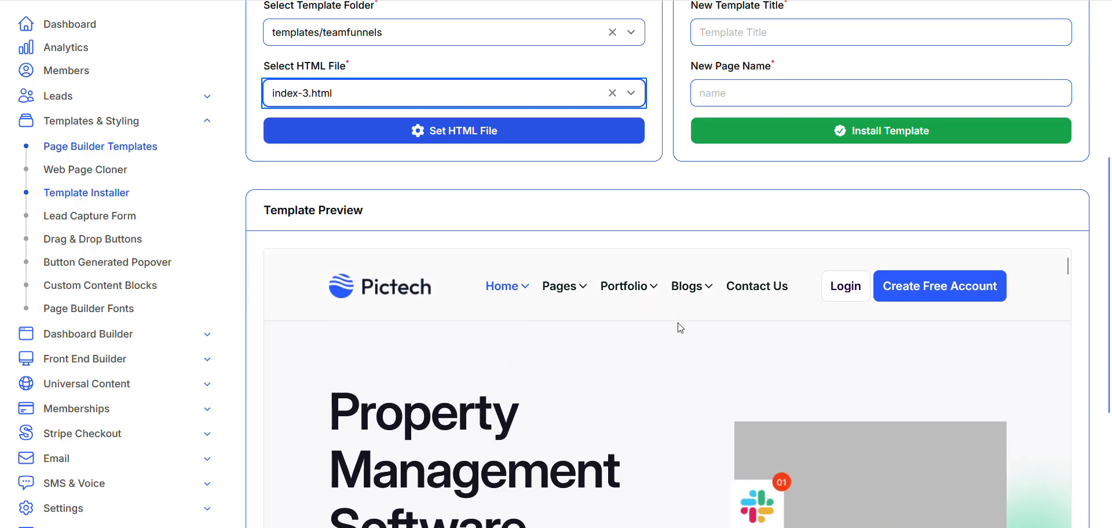
scroll(680, 328, up, 3)
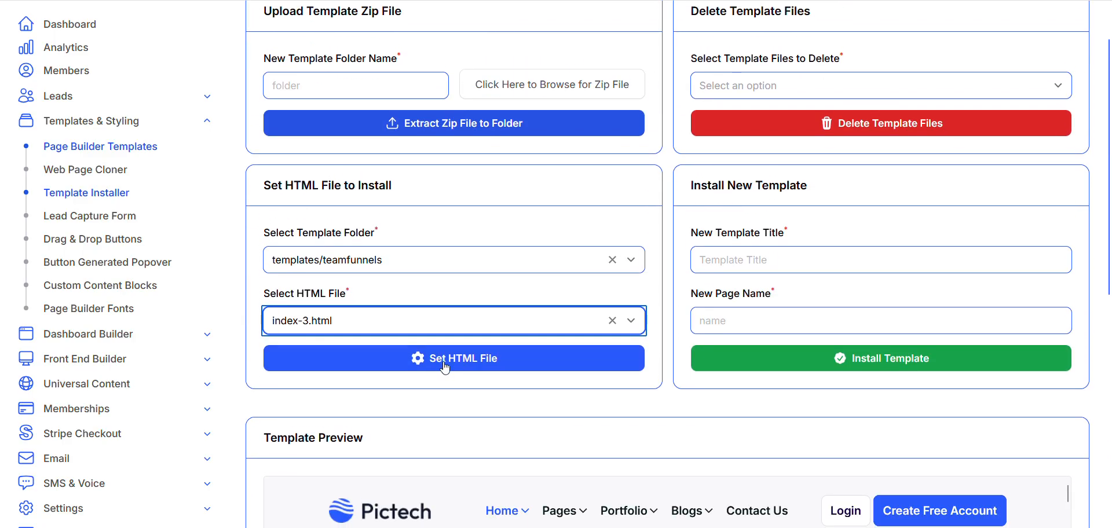
click(443, 362)
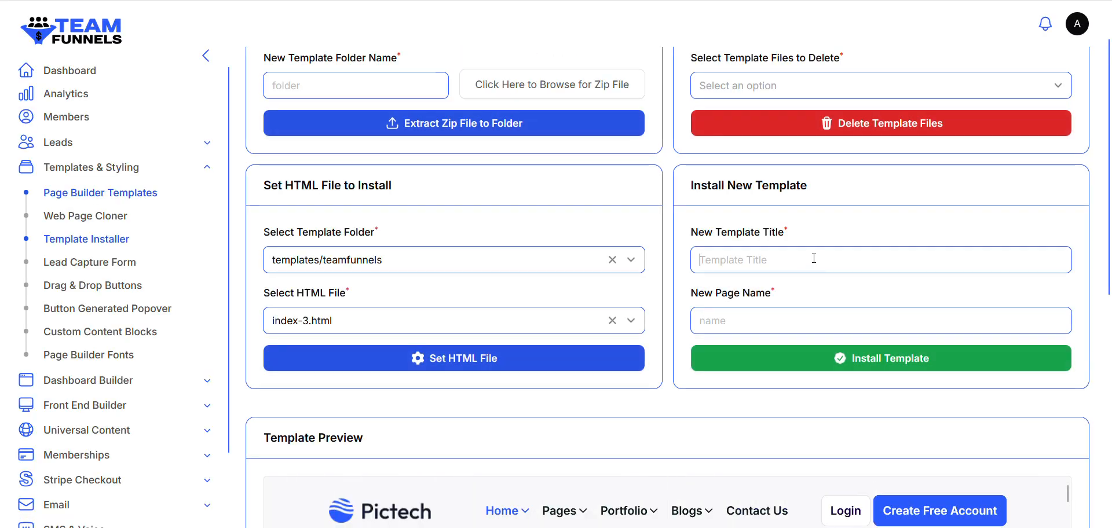
Install the new template with the title "Title" and the page name "name"
click(814, 259)
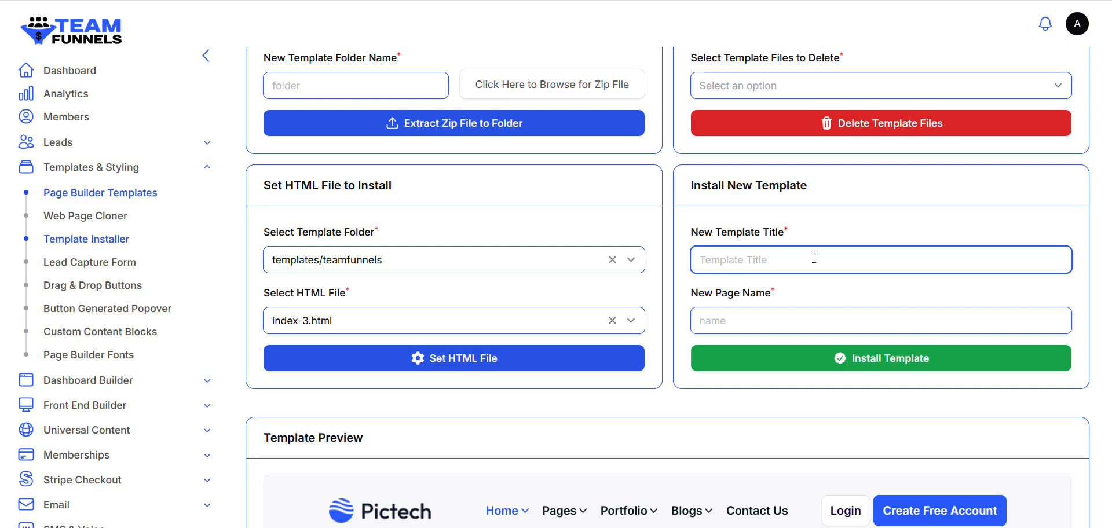
text(Title)
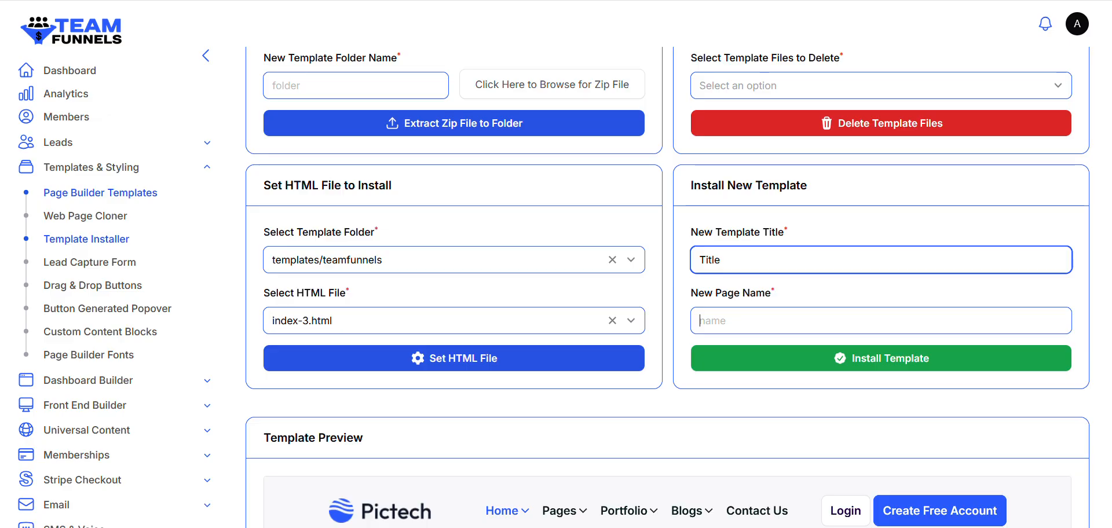
key(Tab)
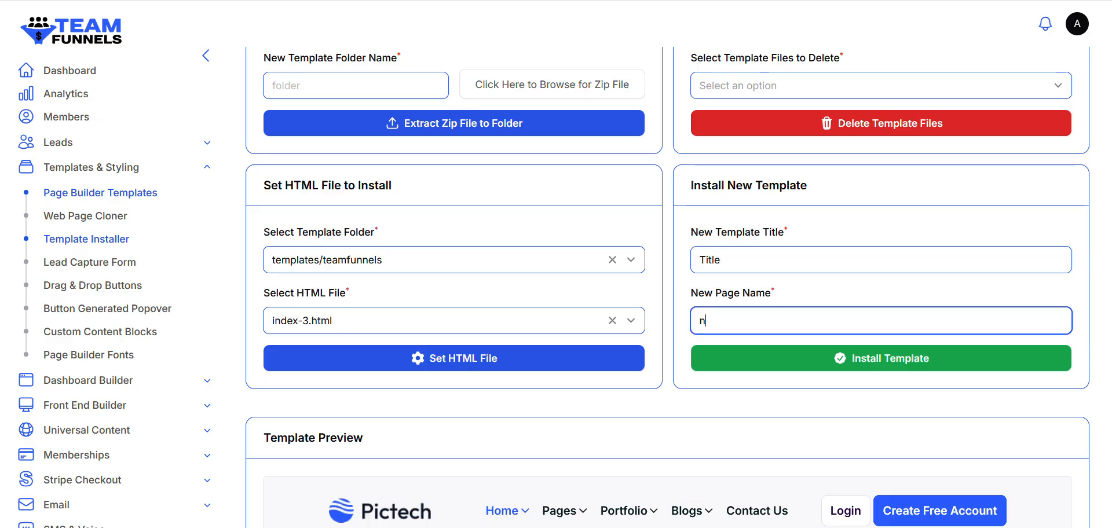
click(858, 362)
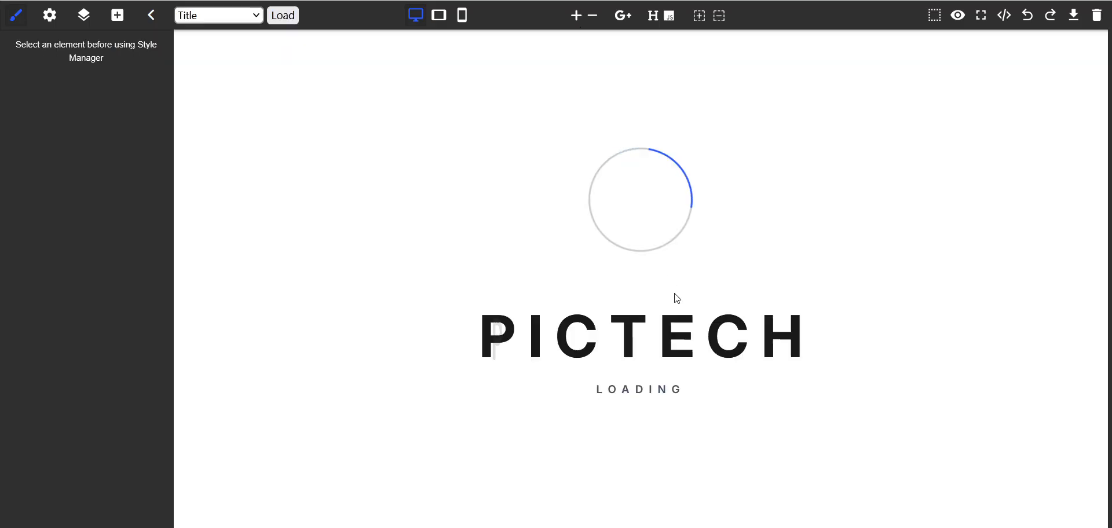
Look through the installed template and select the 414x294 image, the "Transform User Data Into Actionable Insights" heading and its paragraph for inspection
scroll(507, 291, down, 5)
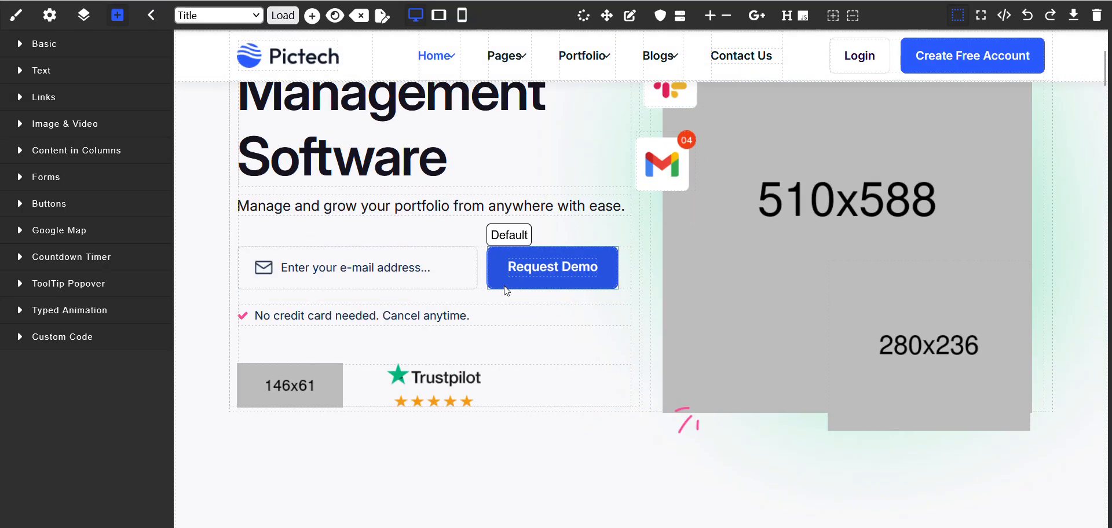
scroll(507, 291, down, 10)
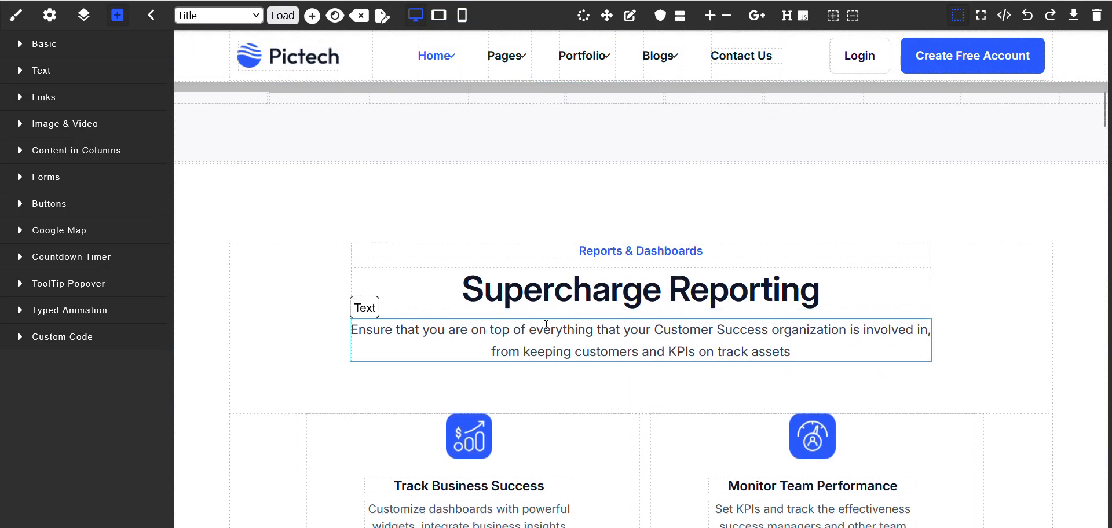
scroll(547, 330, down, 17)
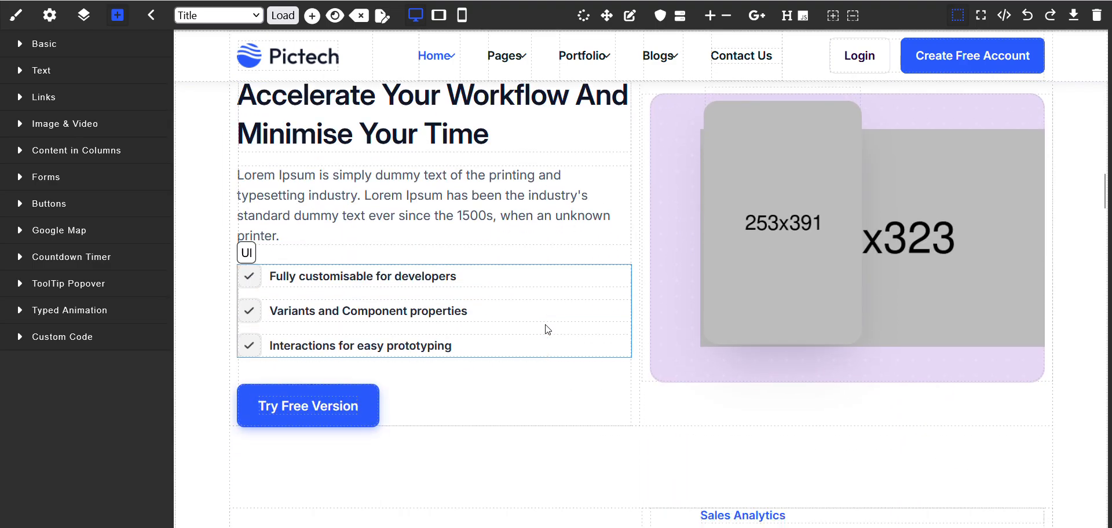
scroll(545, 324, down, 3)
scroll(516, 307, up, 3)
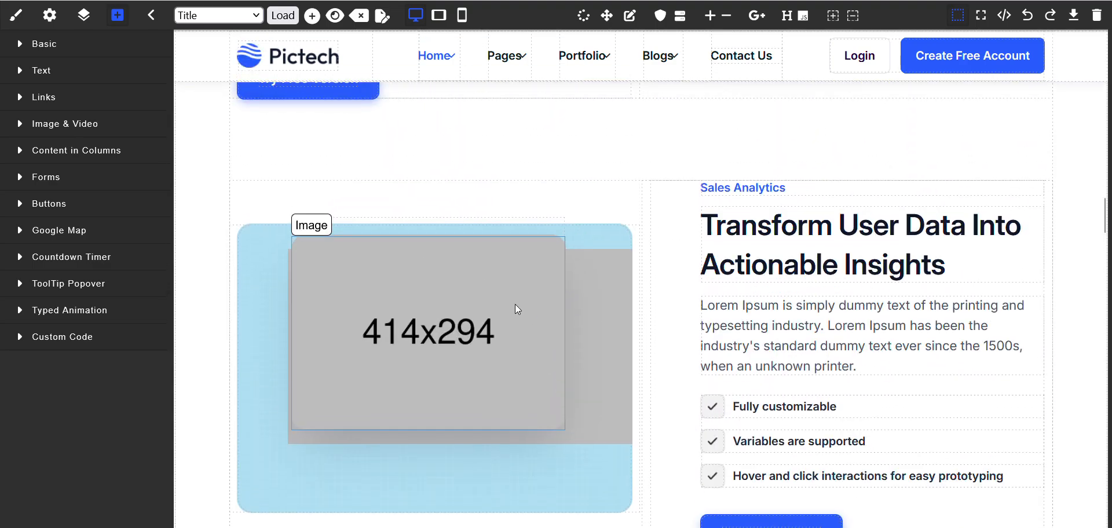
double_click(515, 308)
click(1097, 21)
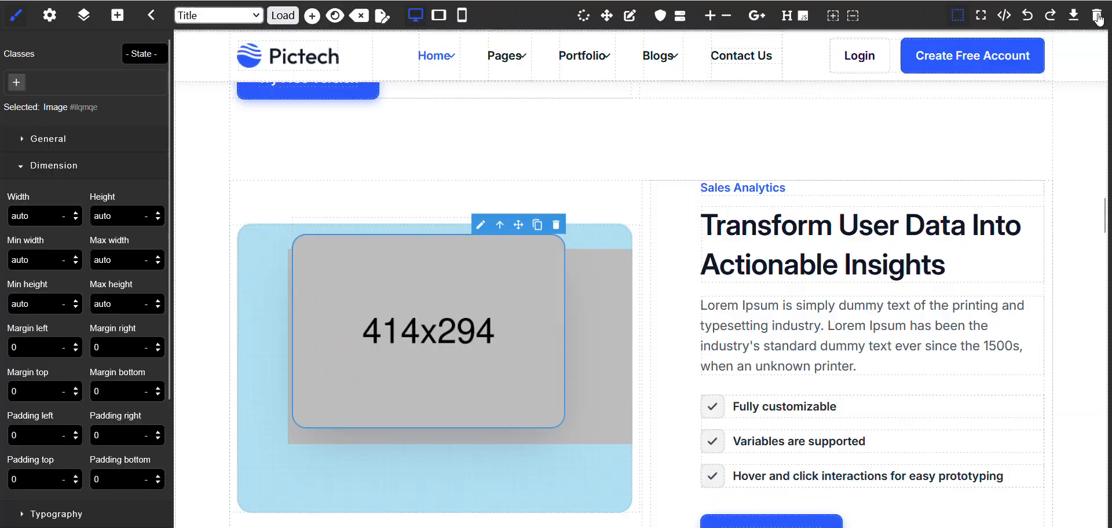
triple_click(867, 234)
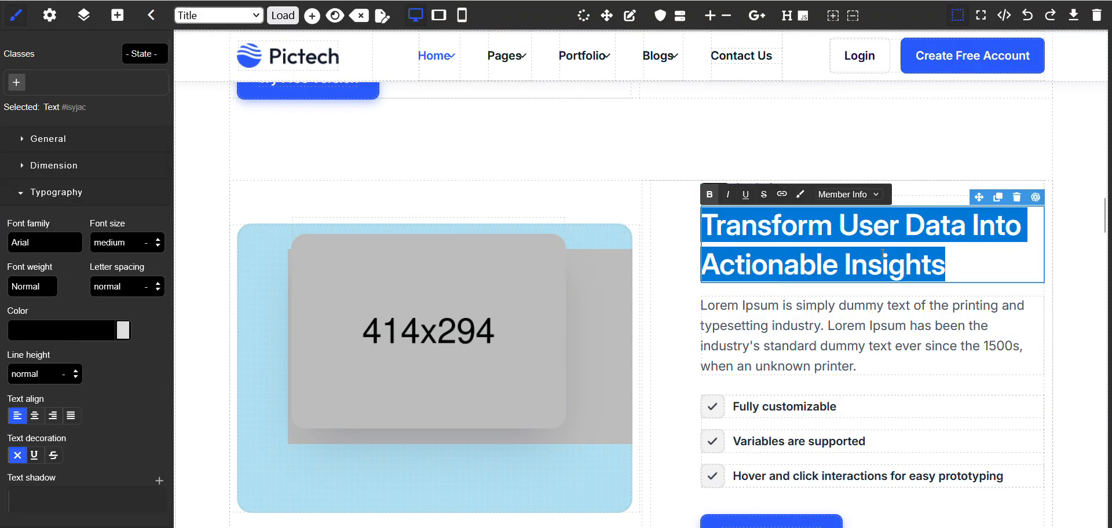
click(888, 362)
scroll(878, 407, down, 15)
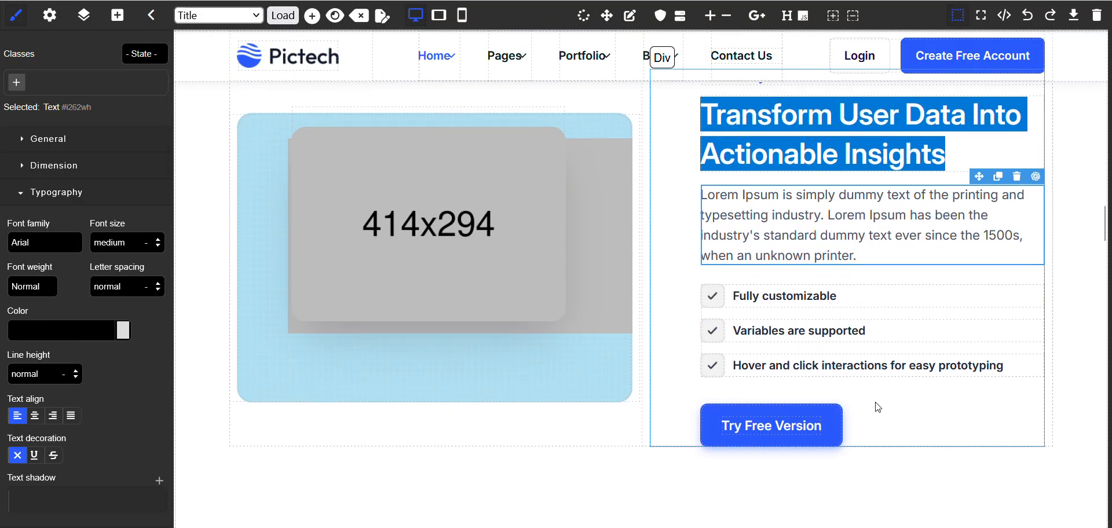
Select the Portfolio 2 Column link in the template's header navigation and inspect its Href address
scroll(877, 408, up, 4)
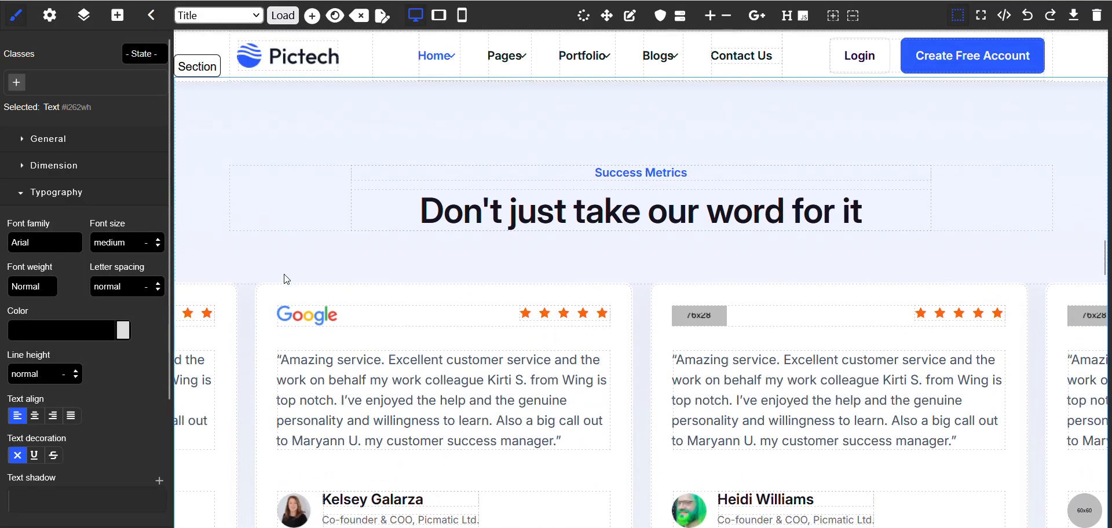
scroll(289, 282, up, 10)
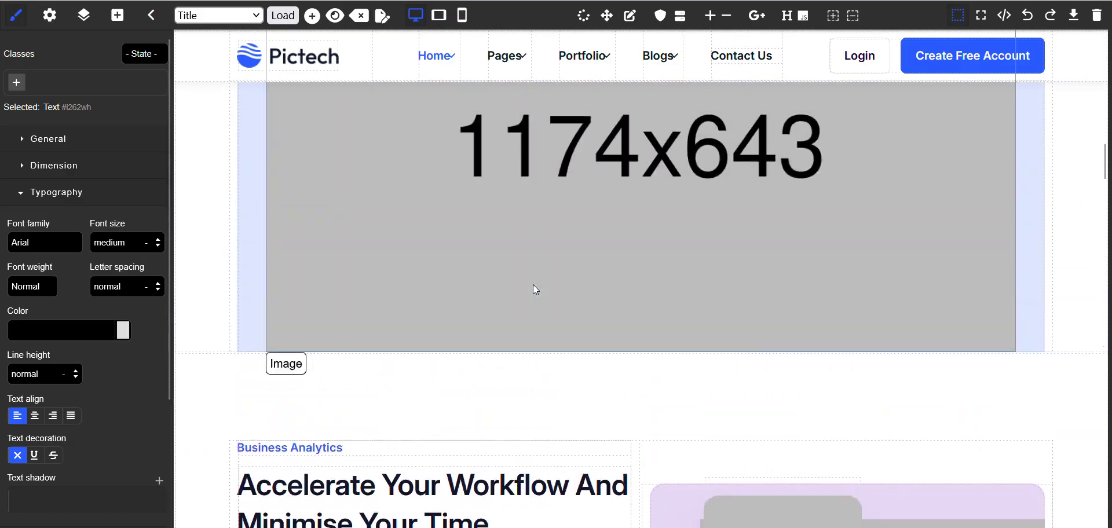
scroll(532, 288, up, 10)
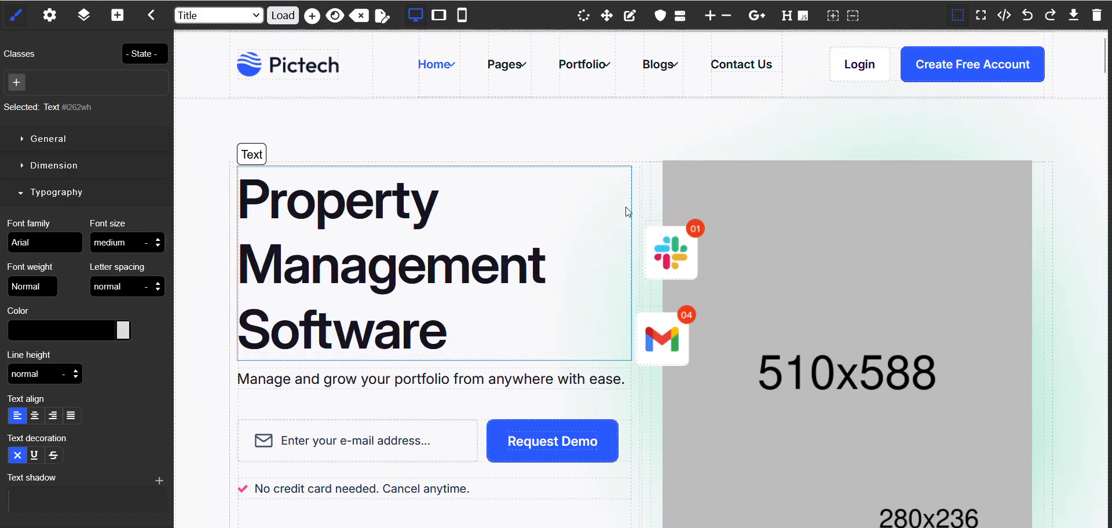
scroll(655, 221, down, 2)
scroll(654, 220, up, 2)
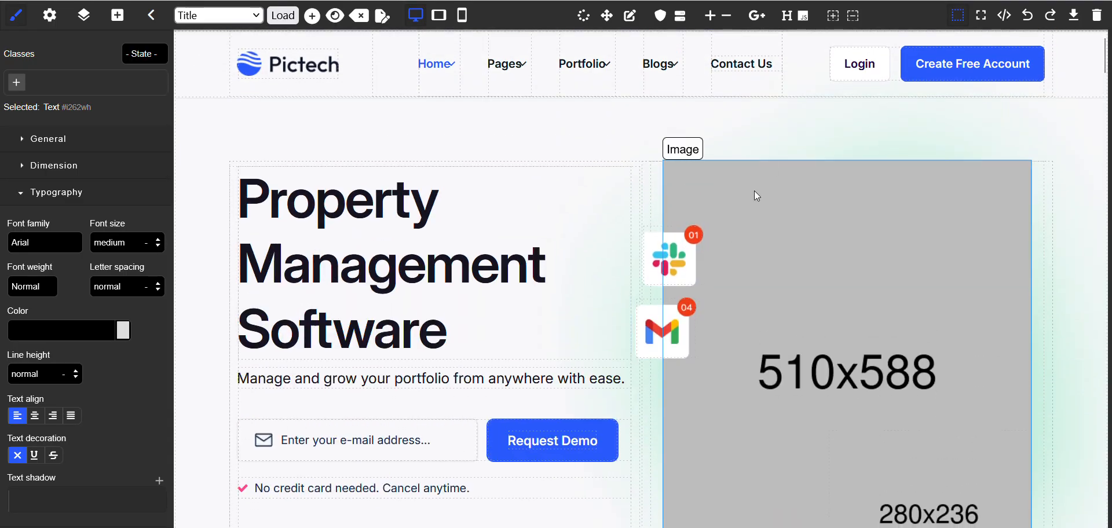
mouse_move(600, 68)
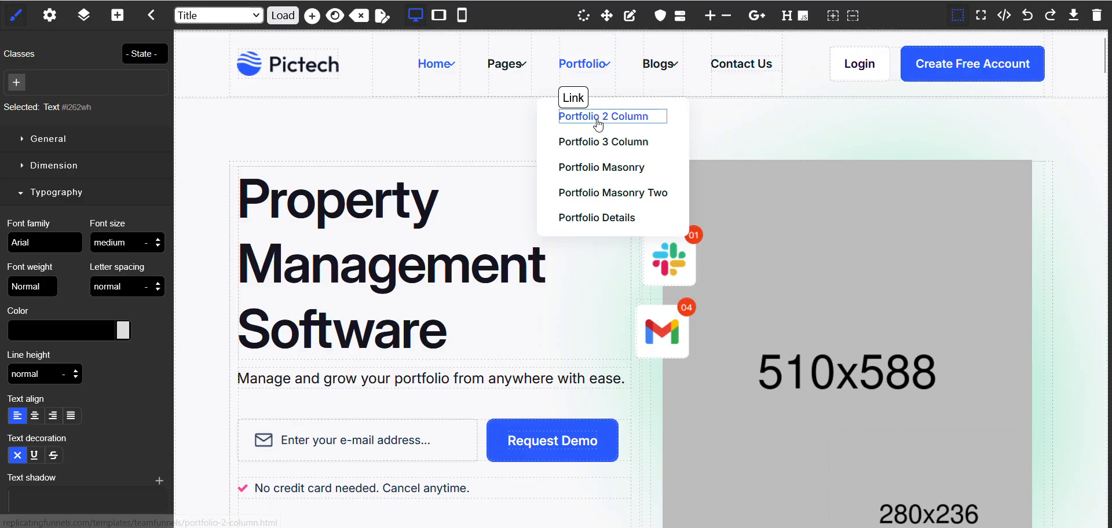
click(606, 116)
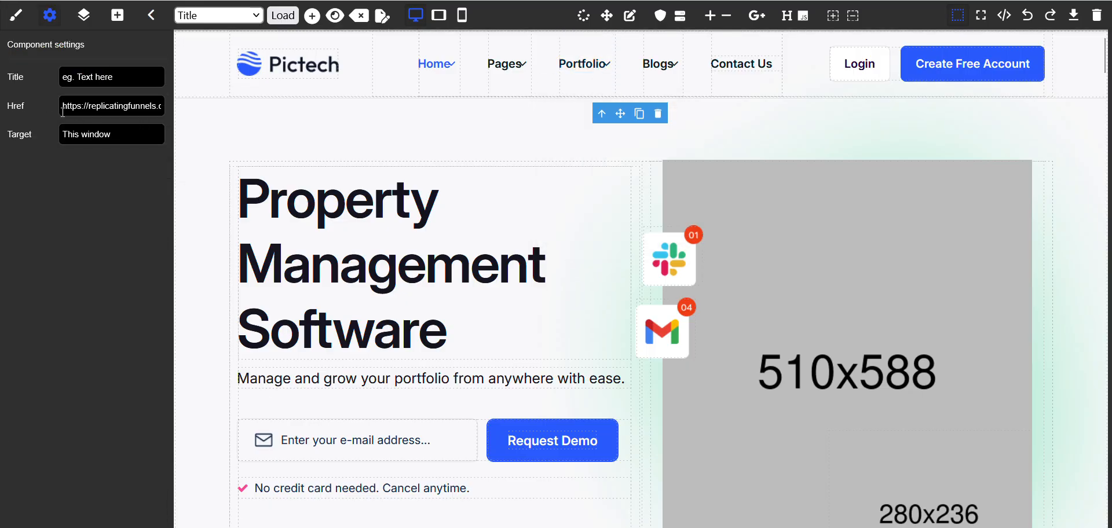
drag(63, 109, 150, 106)
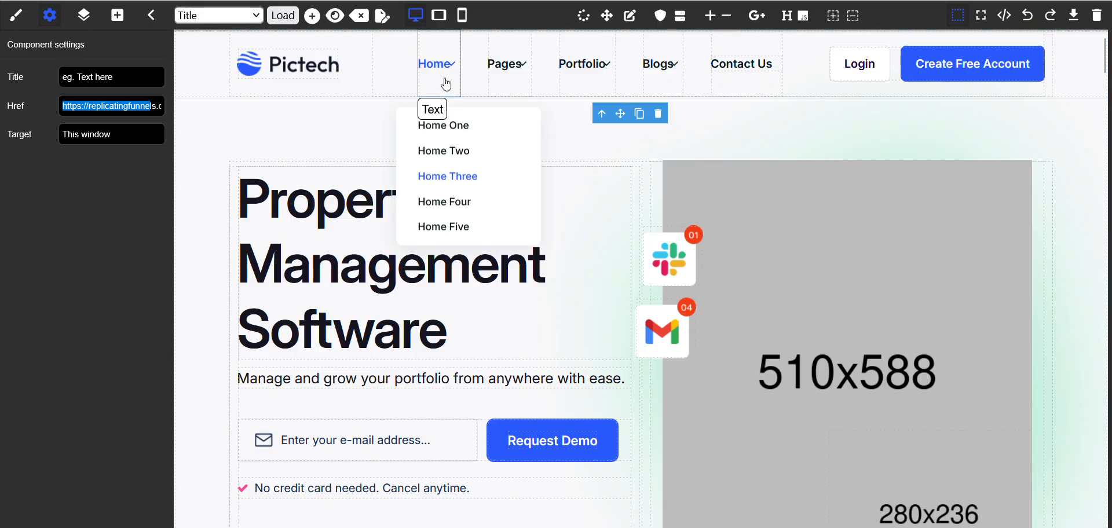
Select the background image of the template's hero section and look over the area down to the company logos
click(885, 154)
click(907, 254)
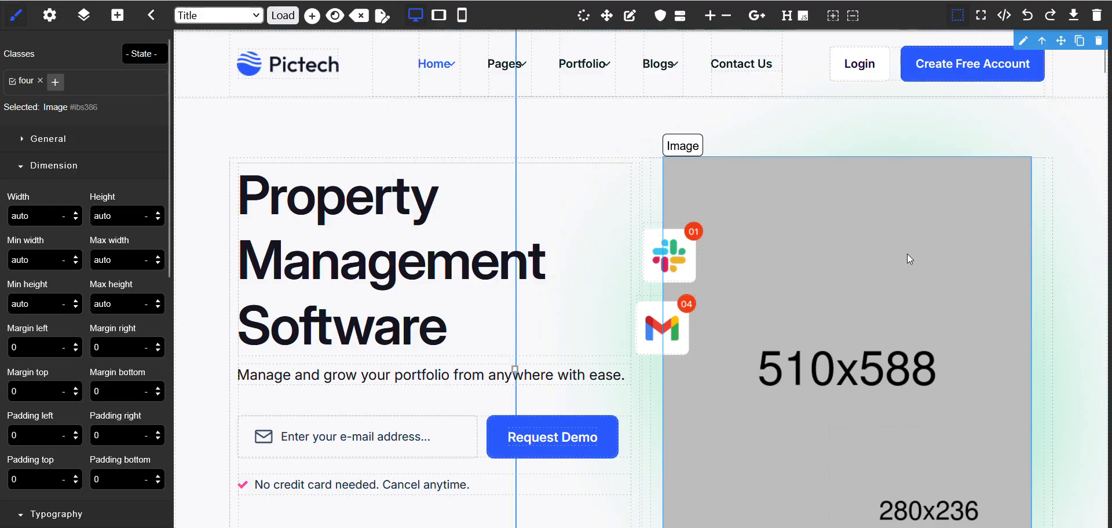
scroll(907, 254, down, 10)
scroll(910, 259, up, 9)
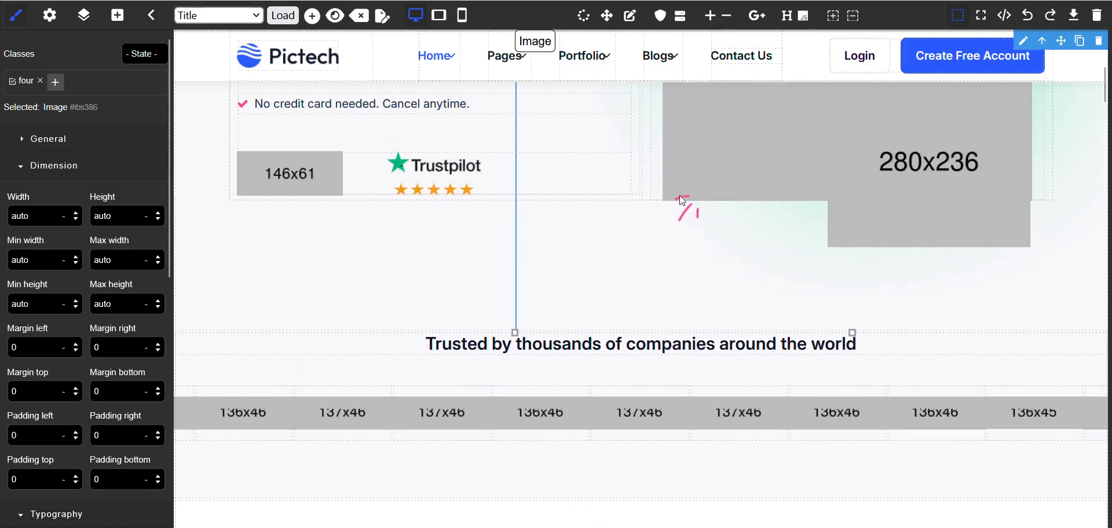
mouse_move(507, 55)
scroll(553, 116, up, 4)
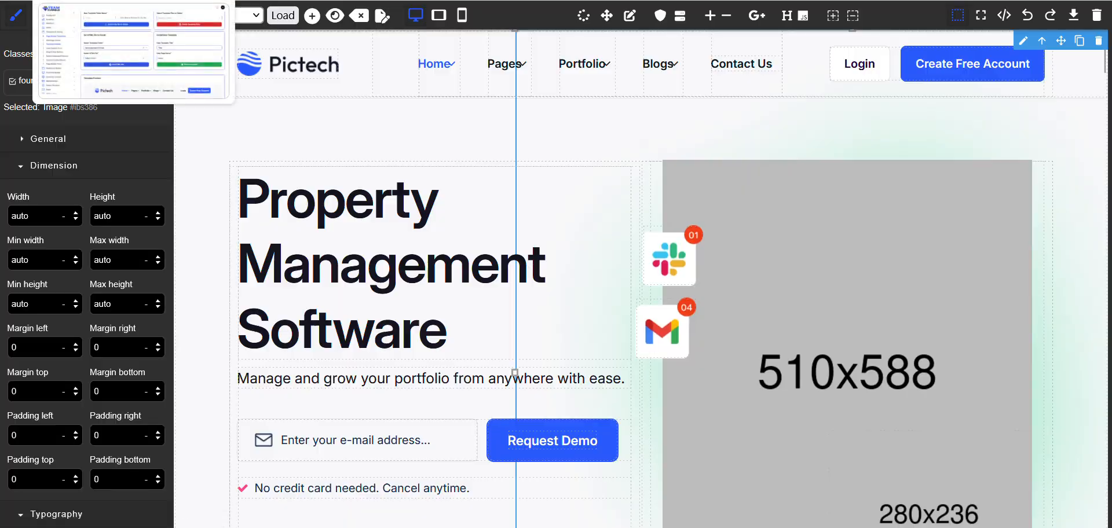
Return to the admin area and open the Home Page from Front End Pages in the editor
click(99, 1)
click(201, 168)
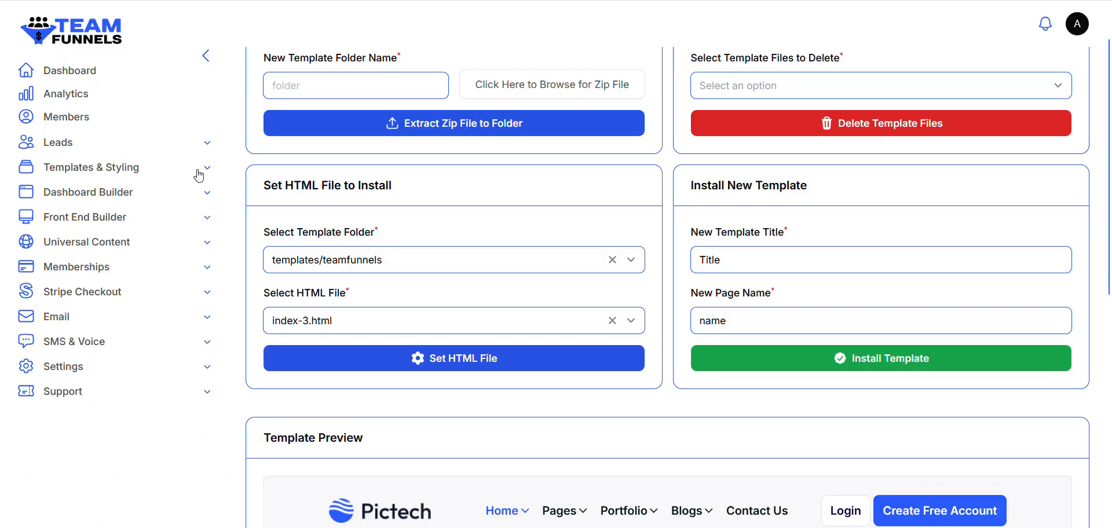
click(161, 220)
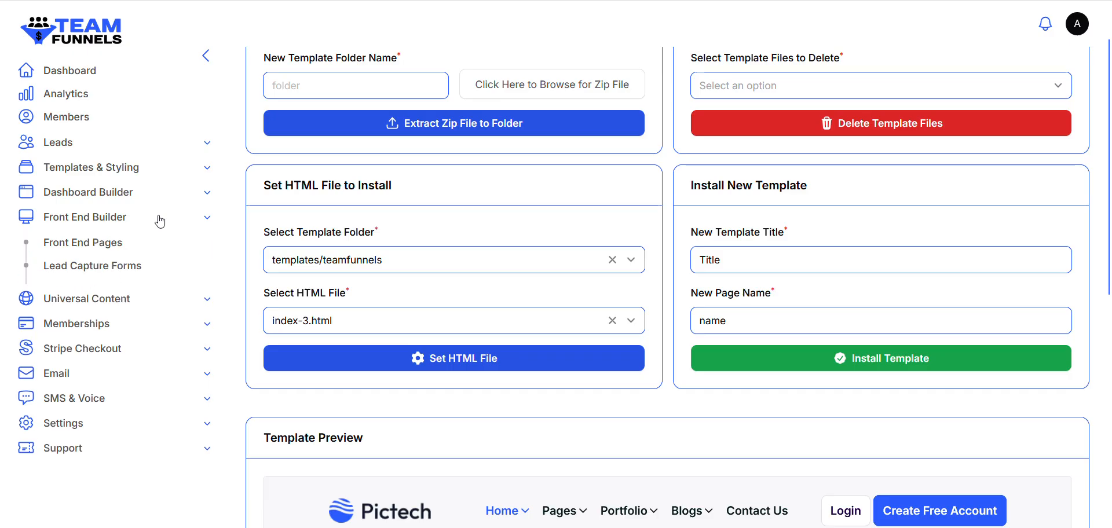
click(106, 243)
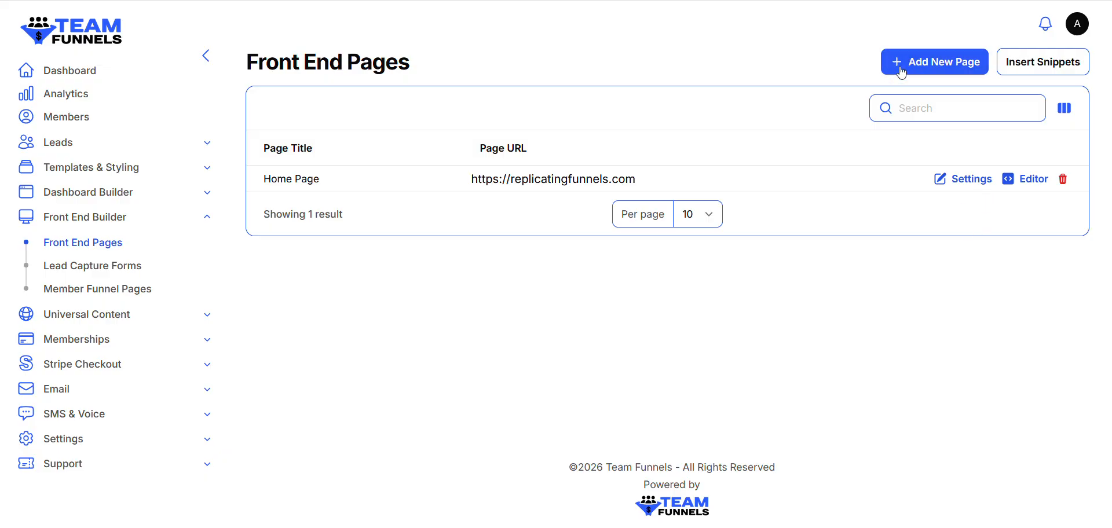
click(1015, 180)
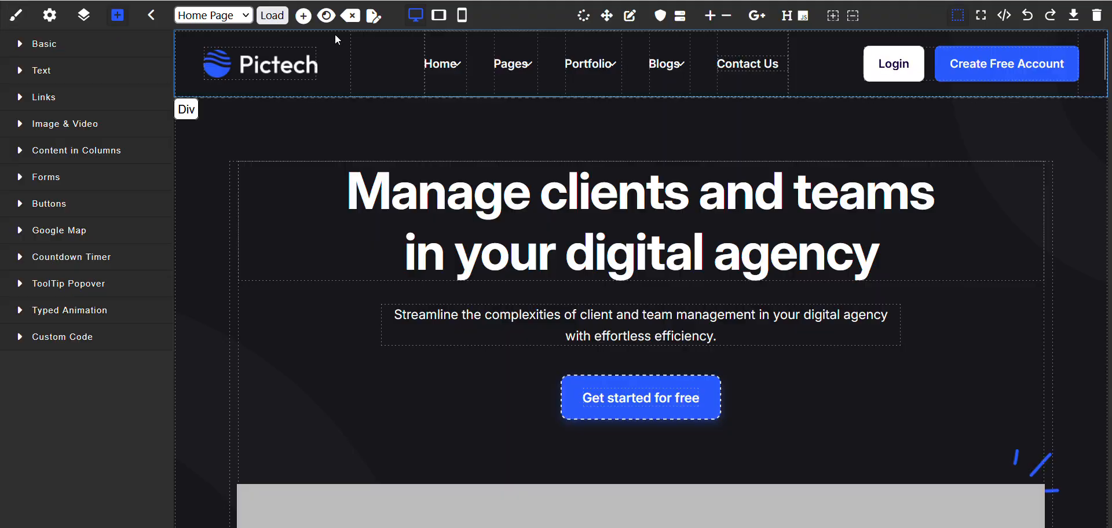
Import the "Title" template into the Home Page, update the page and close the dialog
click(374, 16)
click(610, 351)
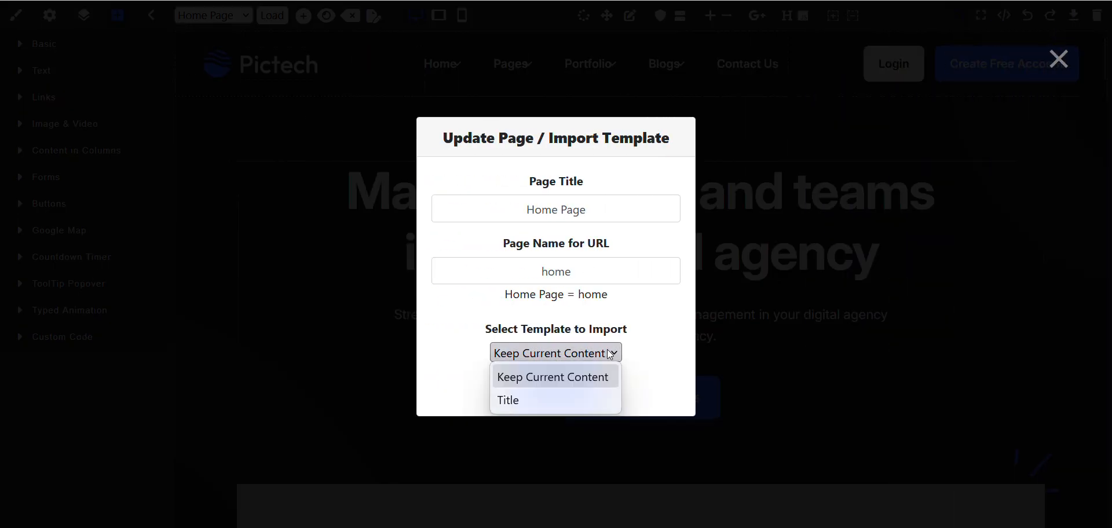
click(530, 400)
click(548, 392)
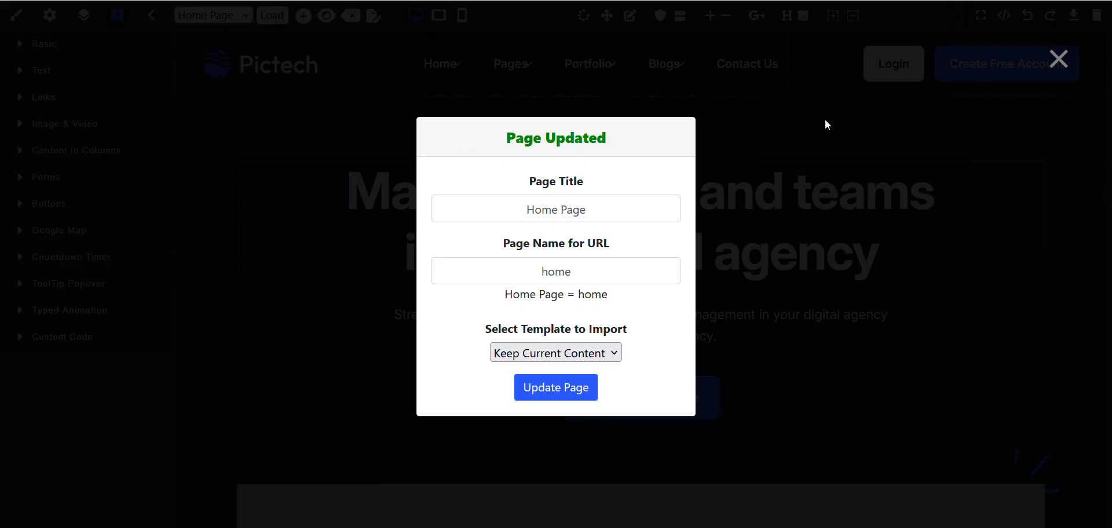
click(1058, 60)
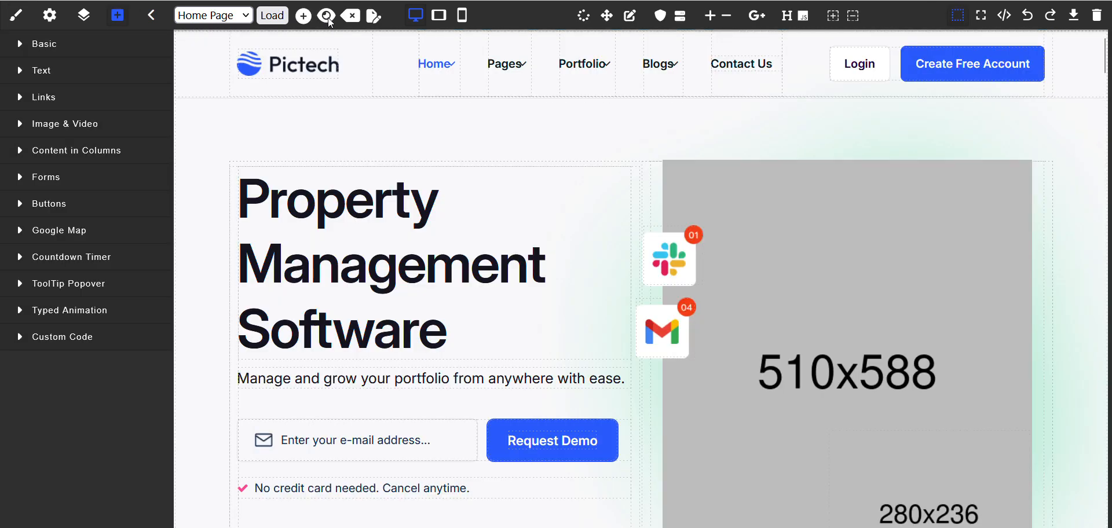
Preview the live Home Page, return to the editor and look through the imported content
click(328, 19)
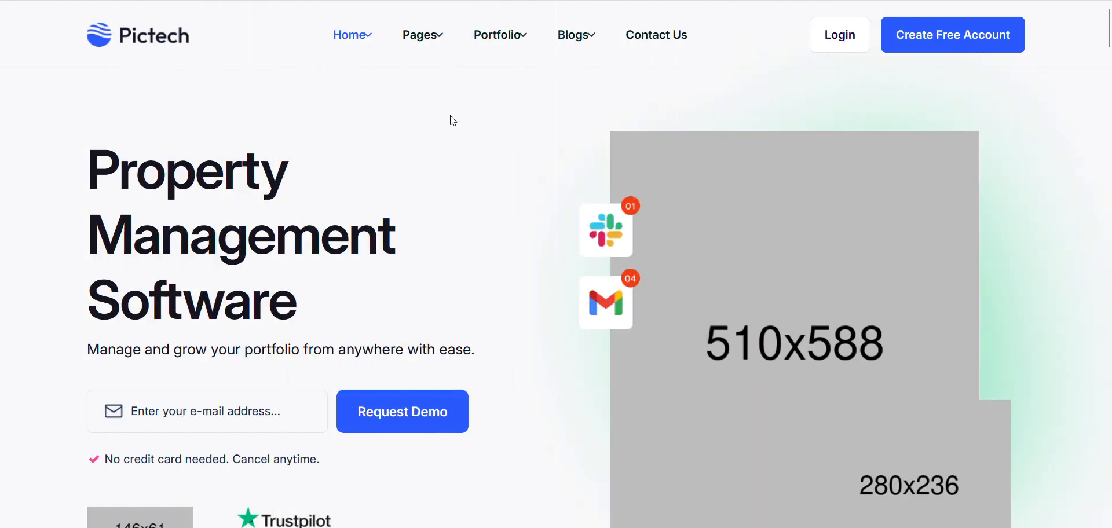
click(255, 1)
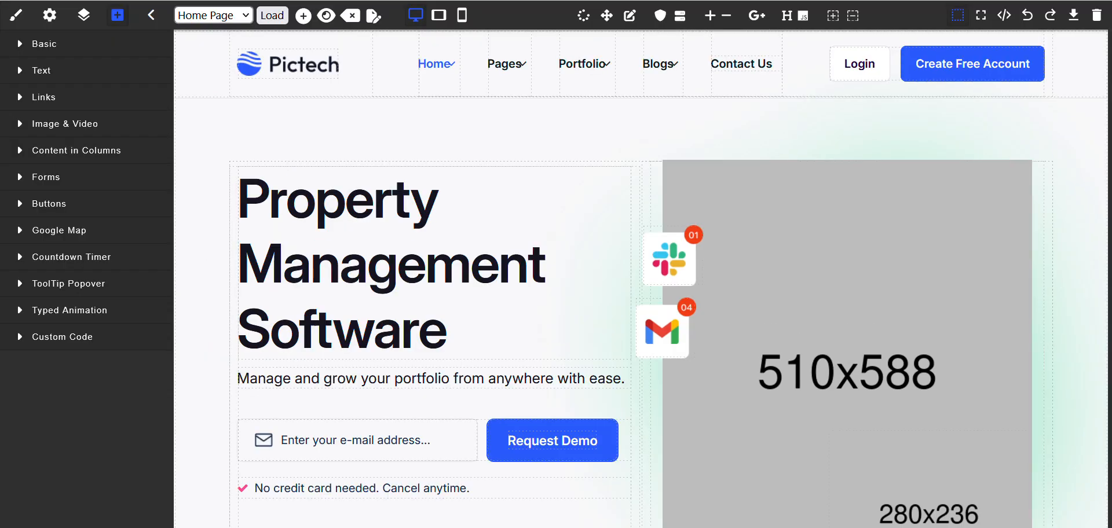
scroll(499, 278, down, 1)
scroll(497, 278, down, 15)
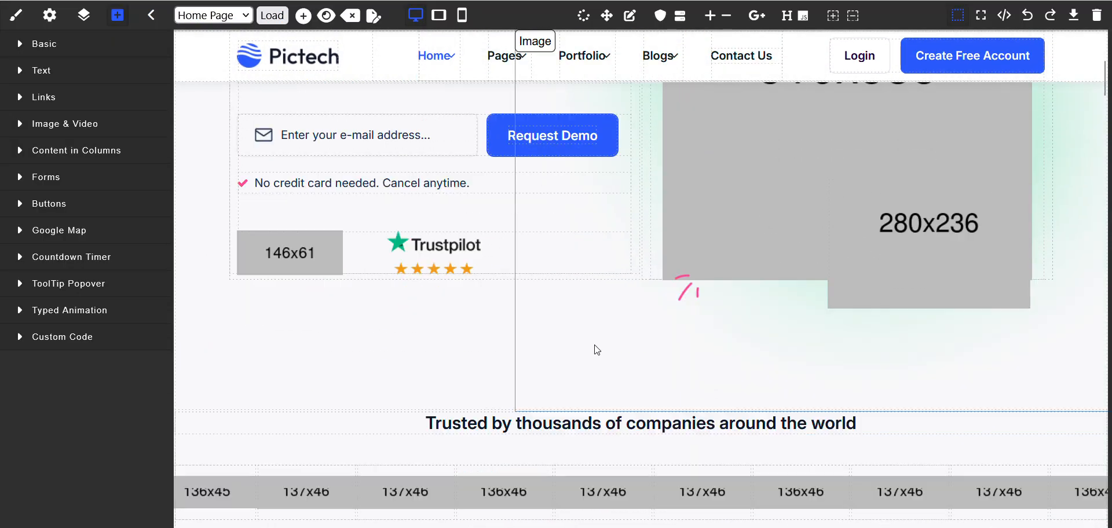
scroll(594, 345, down, 5)
scroll(593, 350, up, 20)
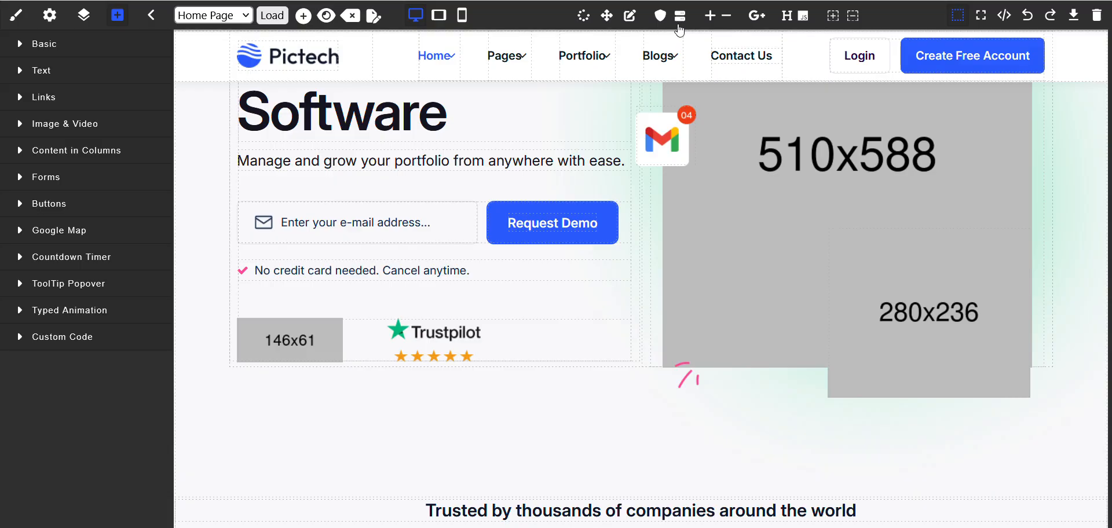
scroll(568, 278, up, 4)
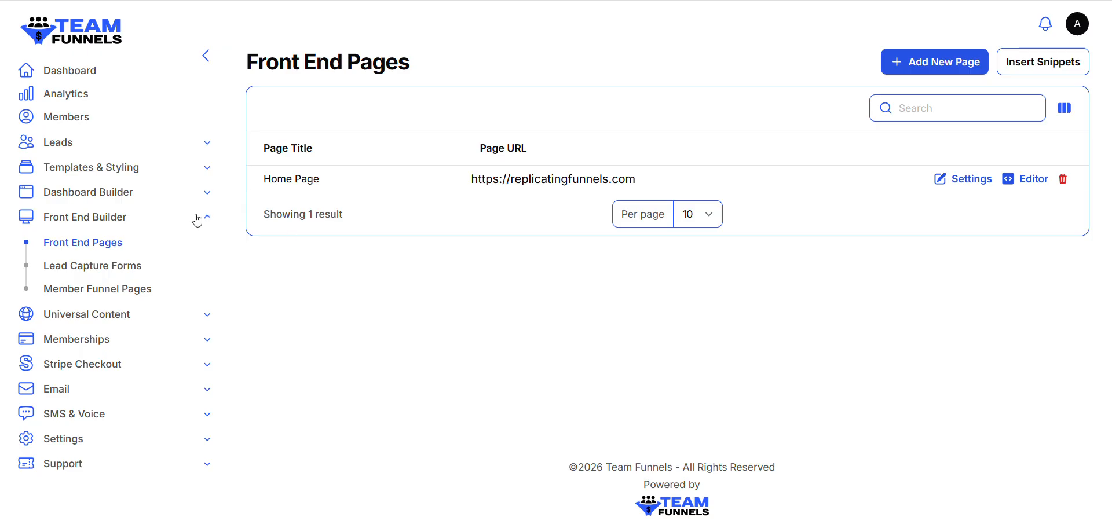
Collapse the Front End Builder group and open Member Access Pages in the Dashboard Builder
click(197, 221)
click(202, 199)
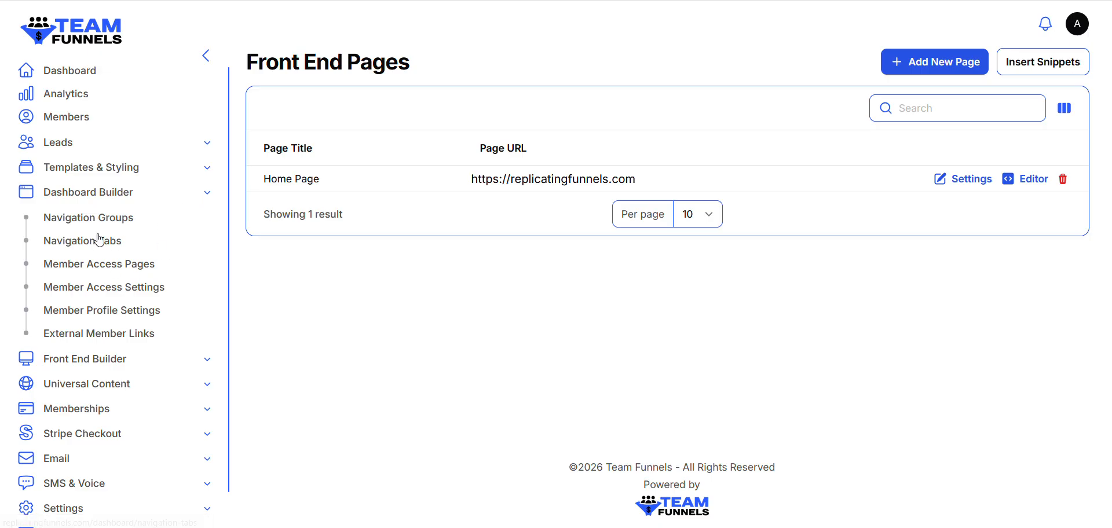
click(132, 270)
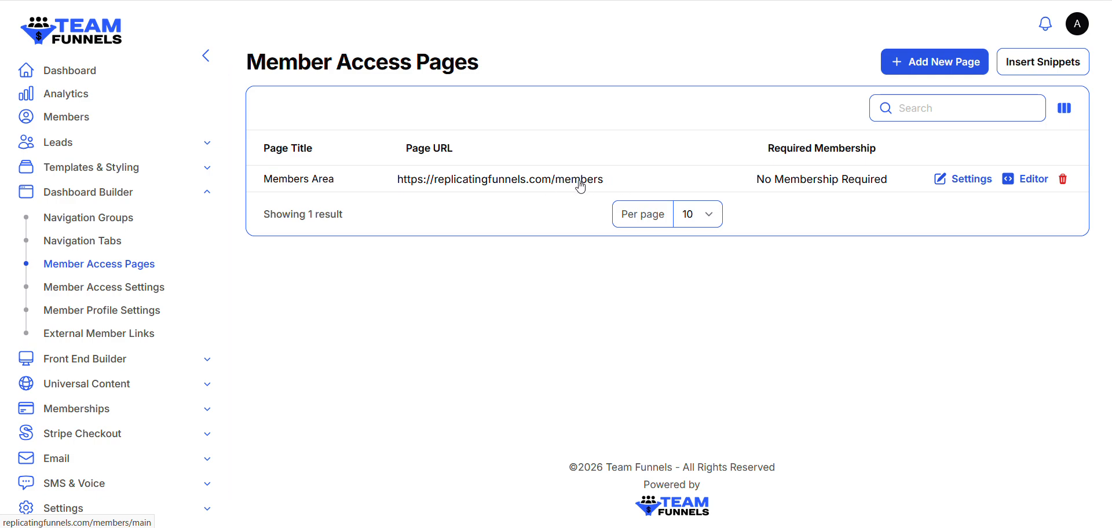
Open the Members Area page in the editor, import the "Title" template into it, update the page and close the dialog
click(1028, 181)
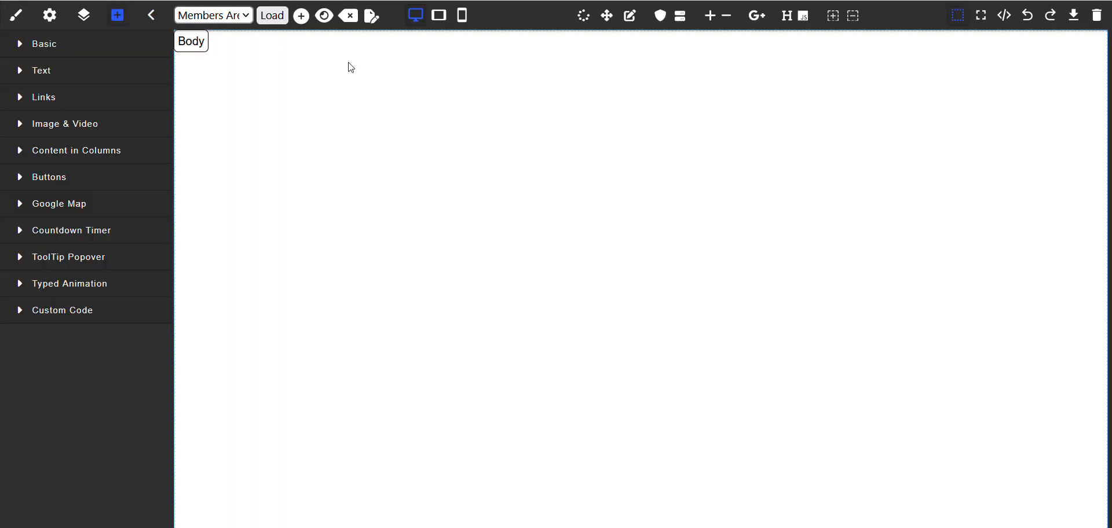
click(372, 18)
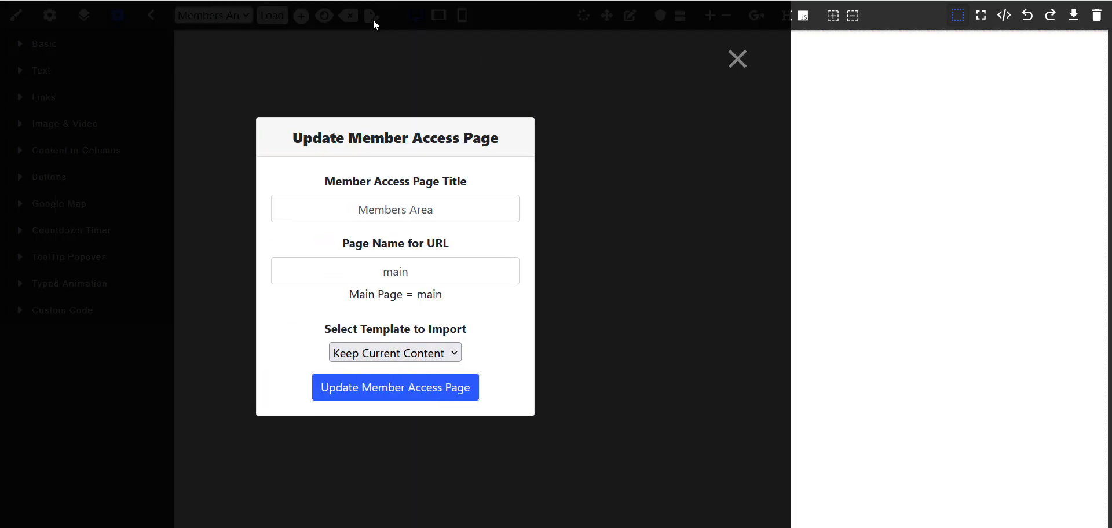
click(606, 355)
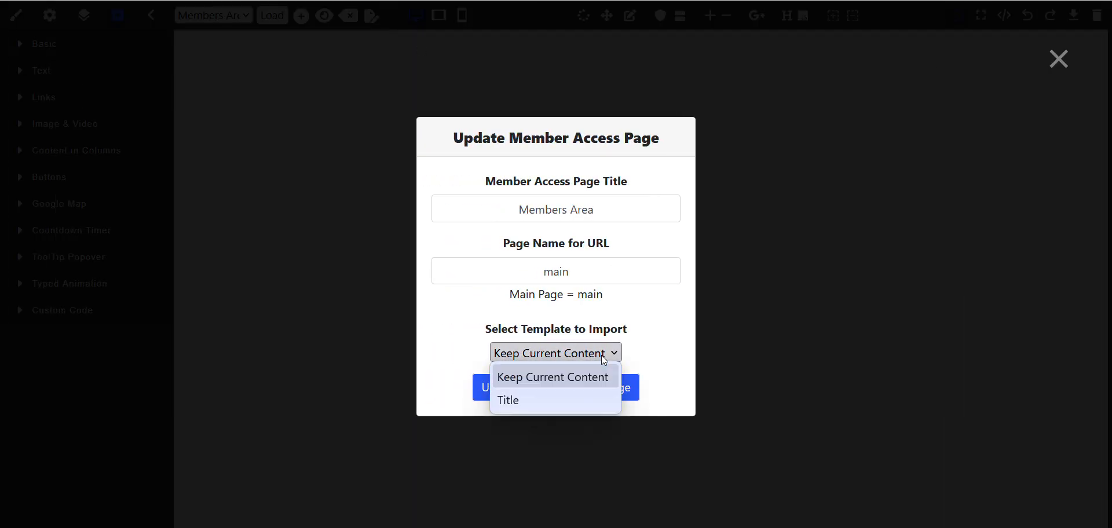
click(524, 392)
click(561, 391)
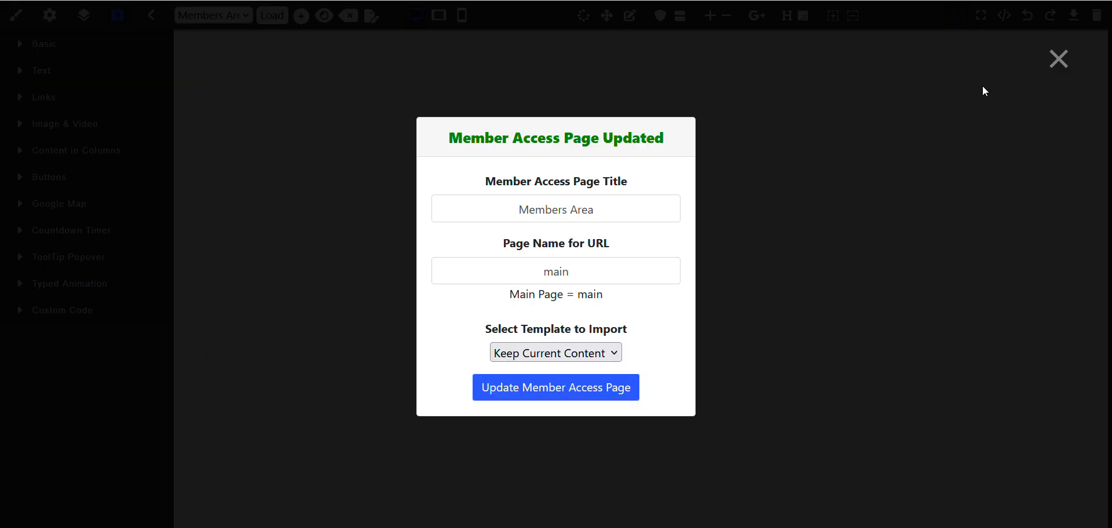
click(1058, 60)
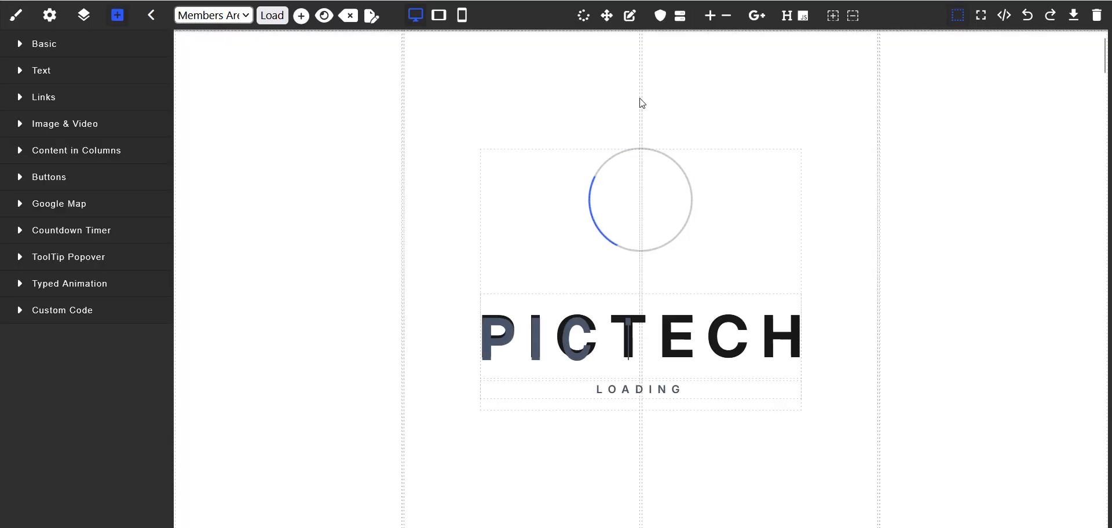
Delete the preloader and the navigation bar from the Members Area page
click(986, 153)
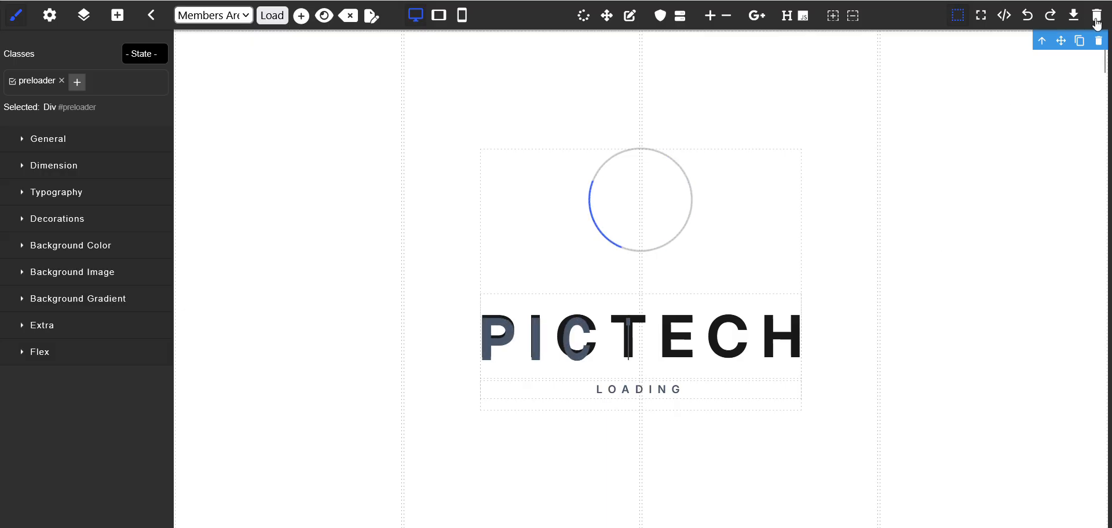
click(1100, 42)
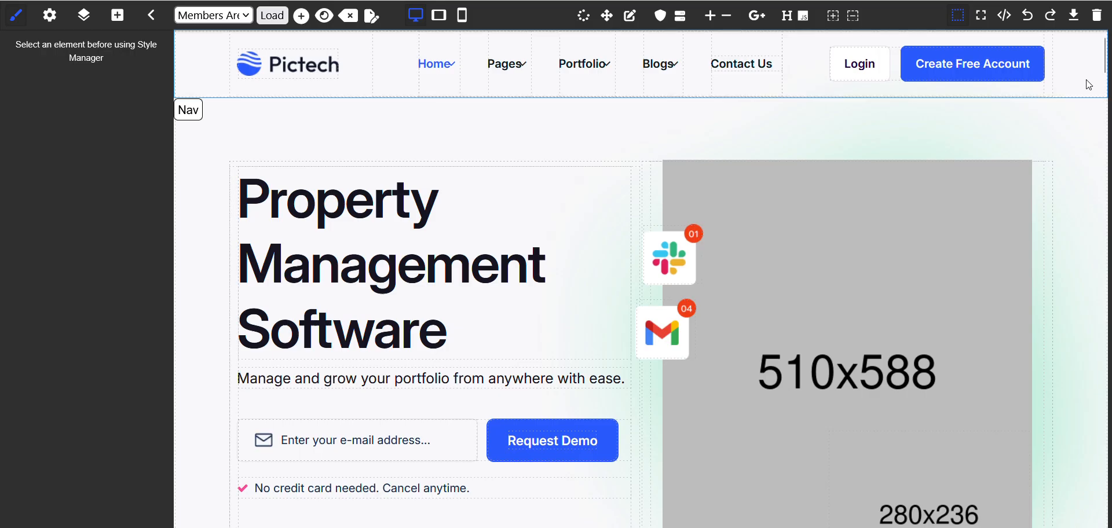
click(1088, 84)
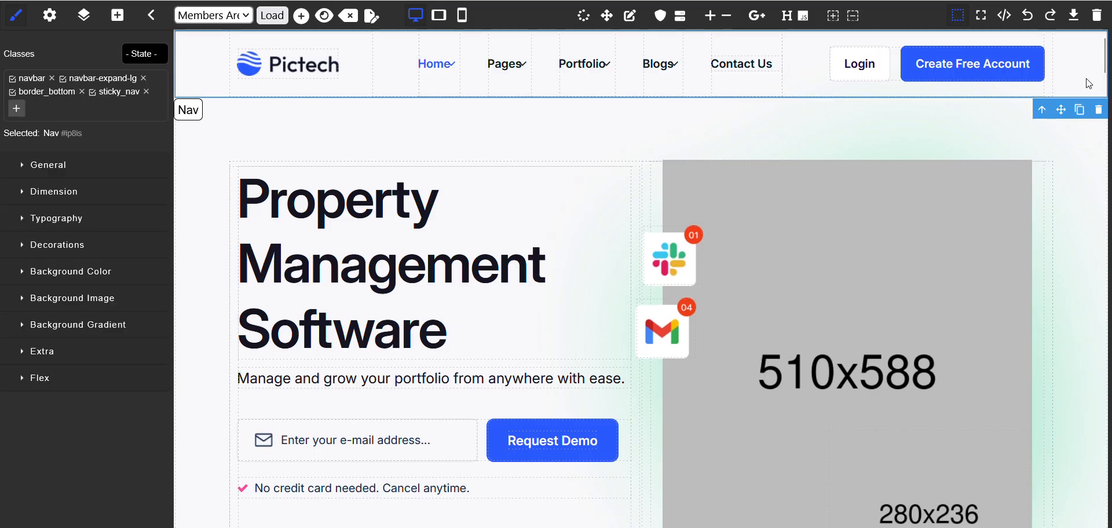
click(1099, 112)
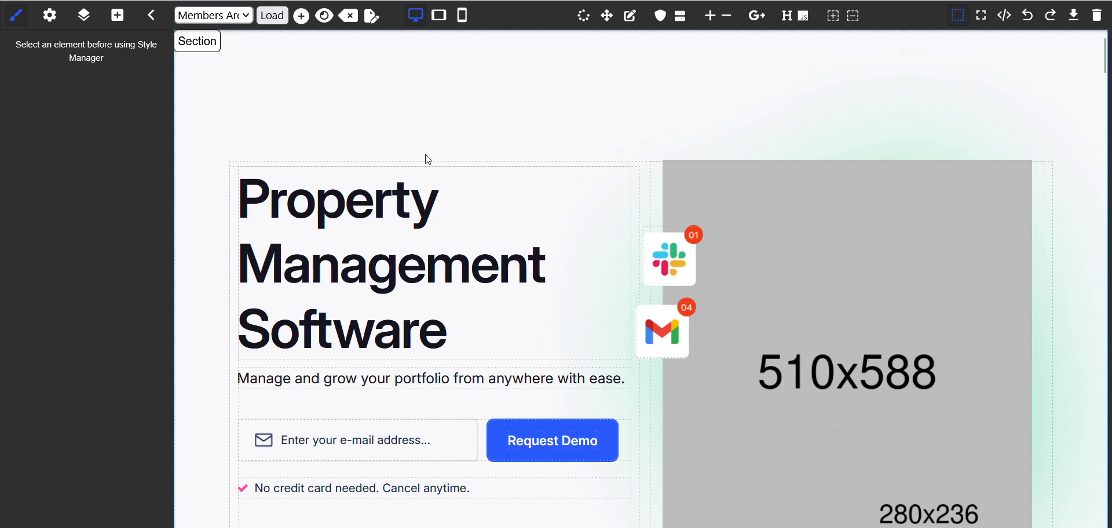
Set the top padding of the "Property Management Software" banner section to 50 px
scroll(222, 248, down, 6)
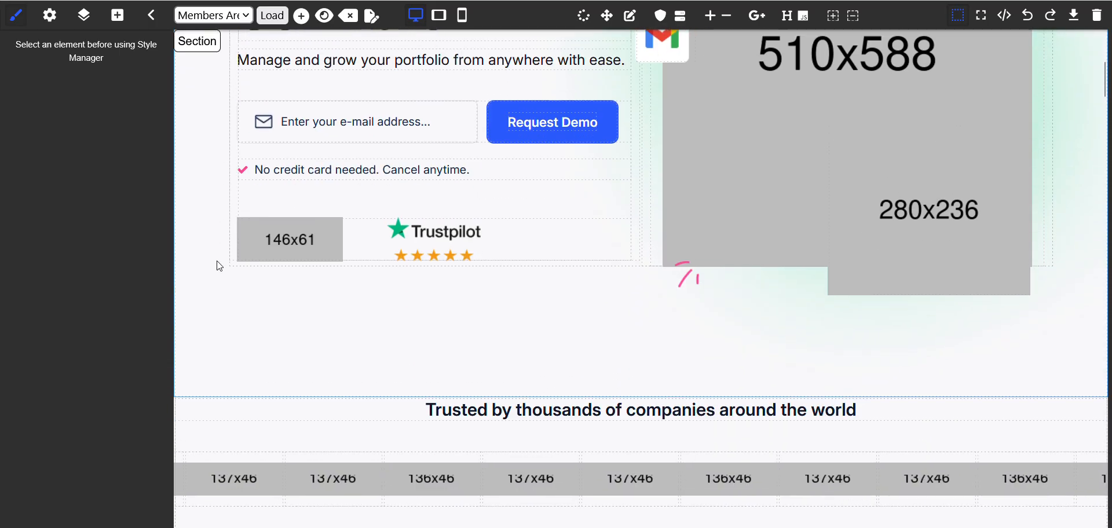
scroll(219, 266, up, 6)
scroll(219, 267, down, 12)
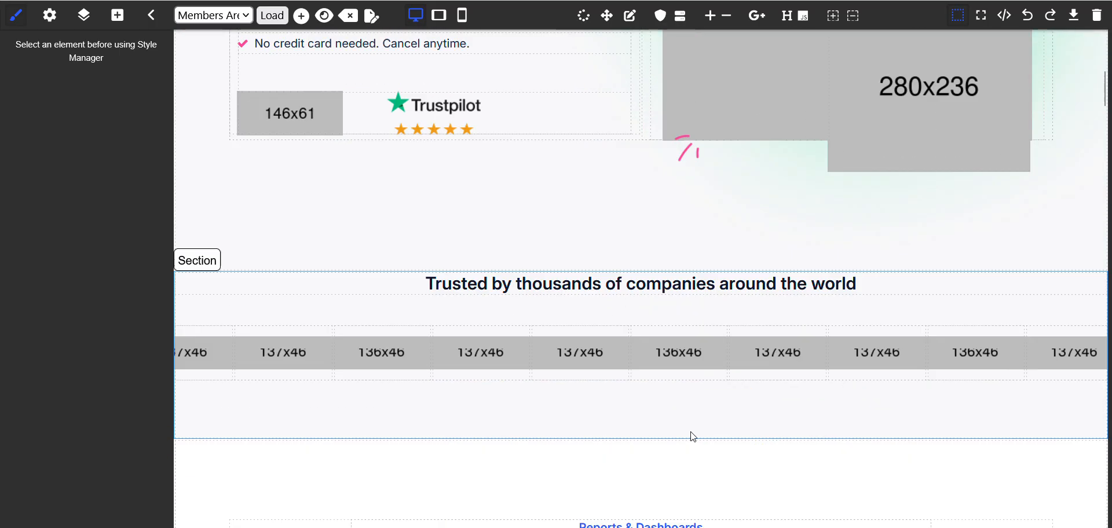
scroll(693, 437, down, 15)
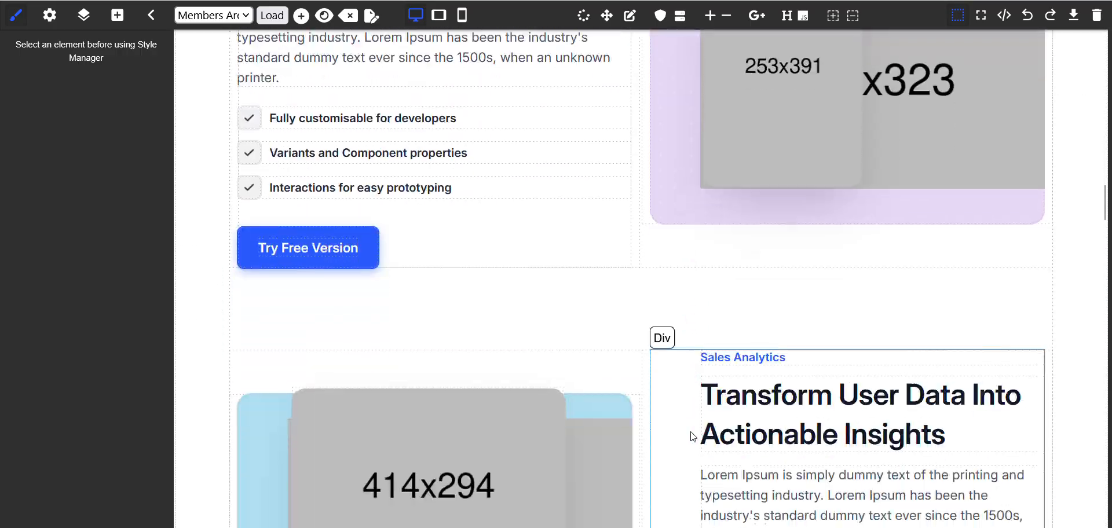
scroll(694, 437, down, 20)
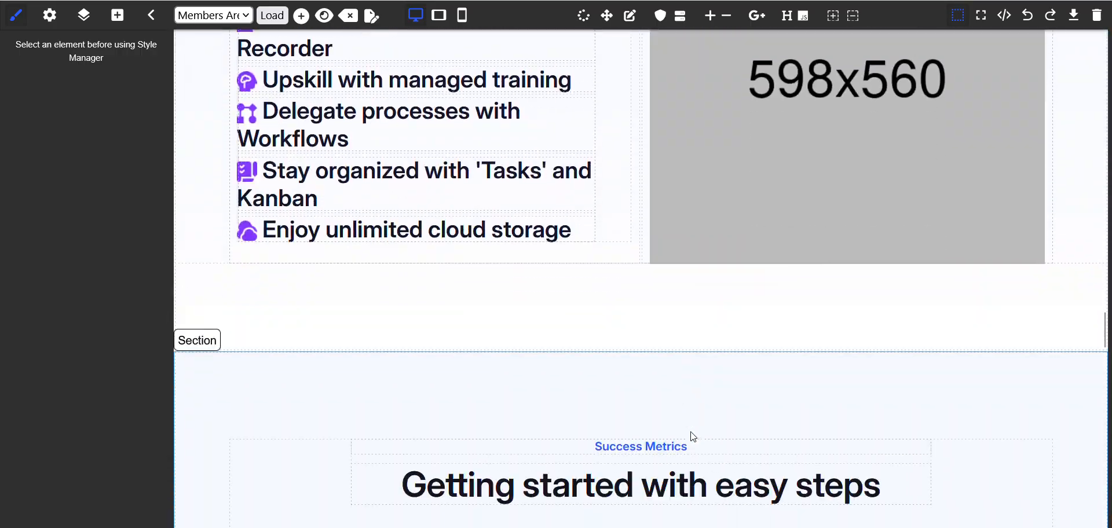
scroll(693, 437, up, 20)
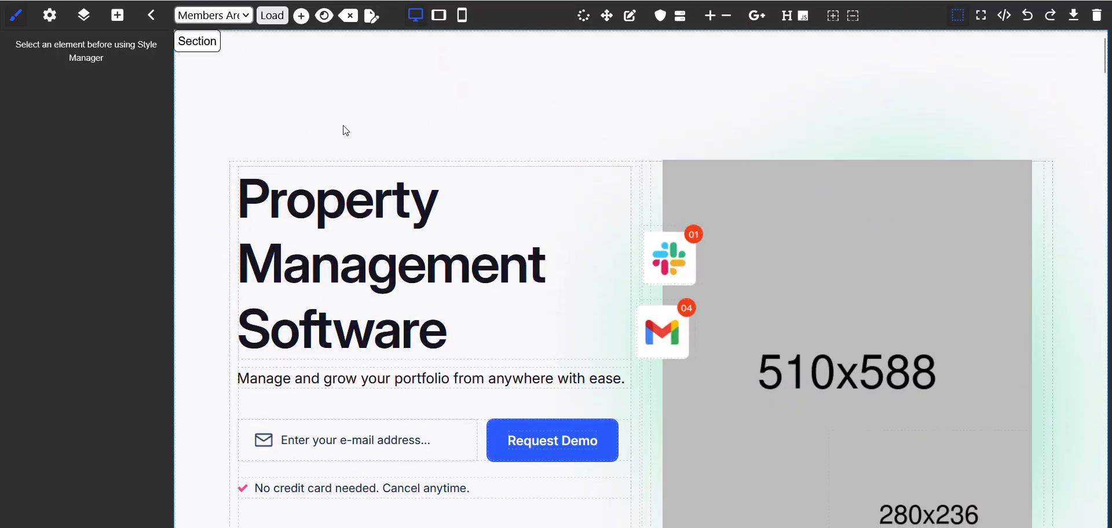
click(504, 93)
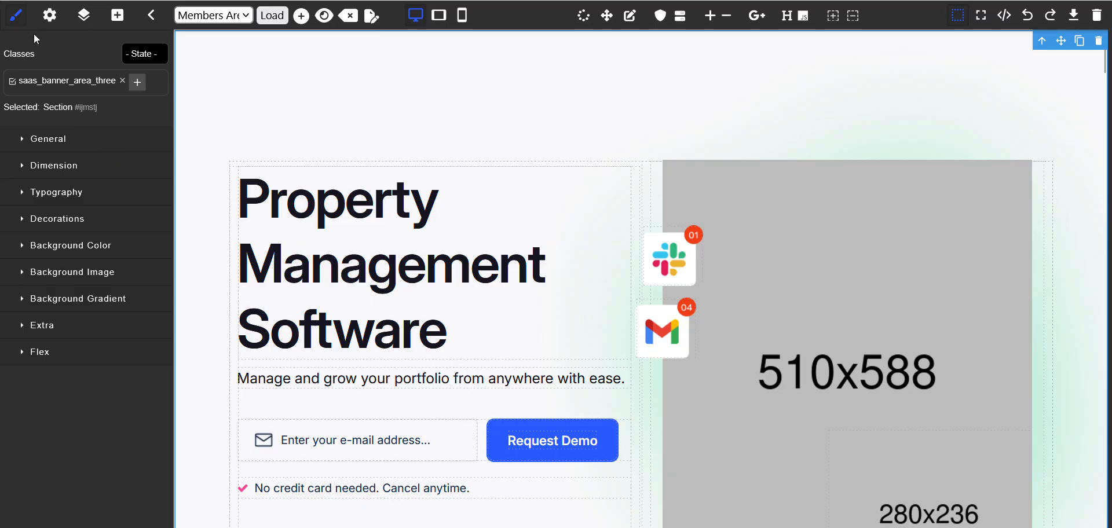
click(61, 165)
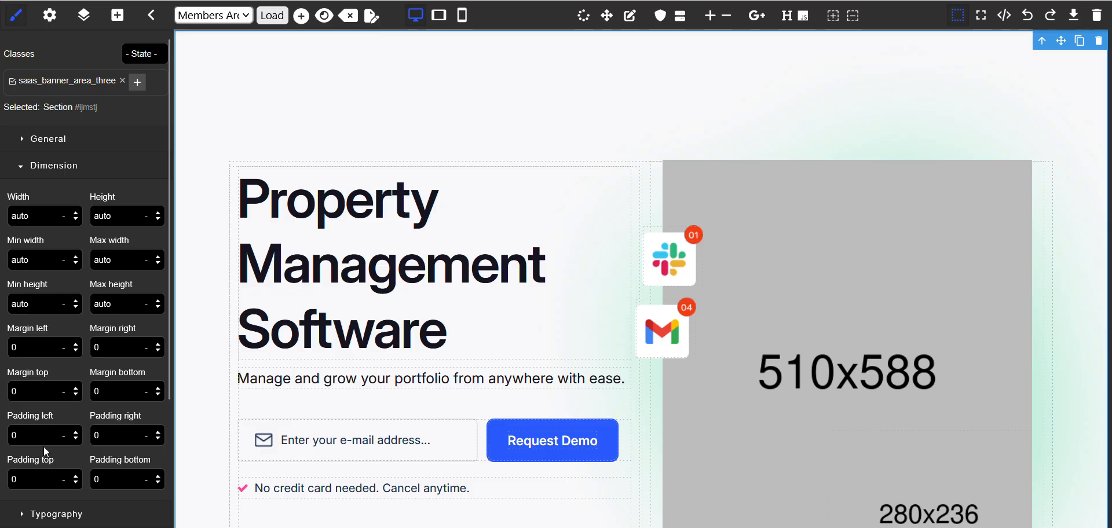
key(Return)
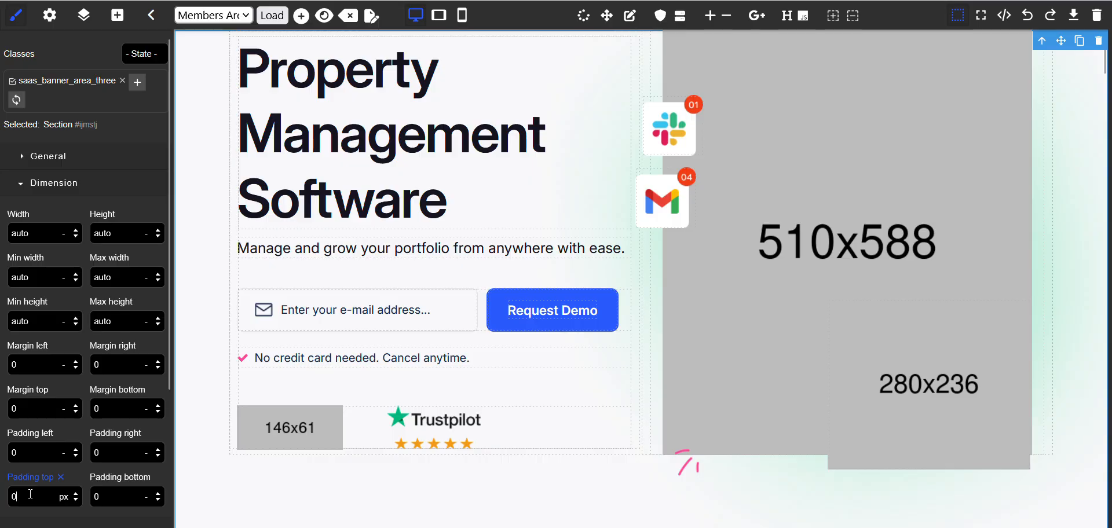
double_click(30, 494)
text(50)
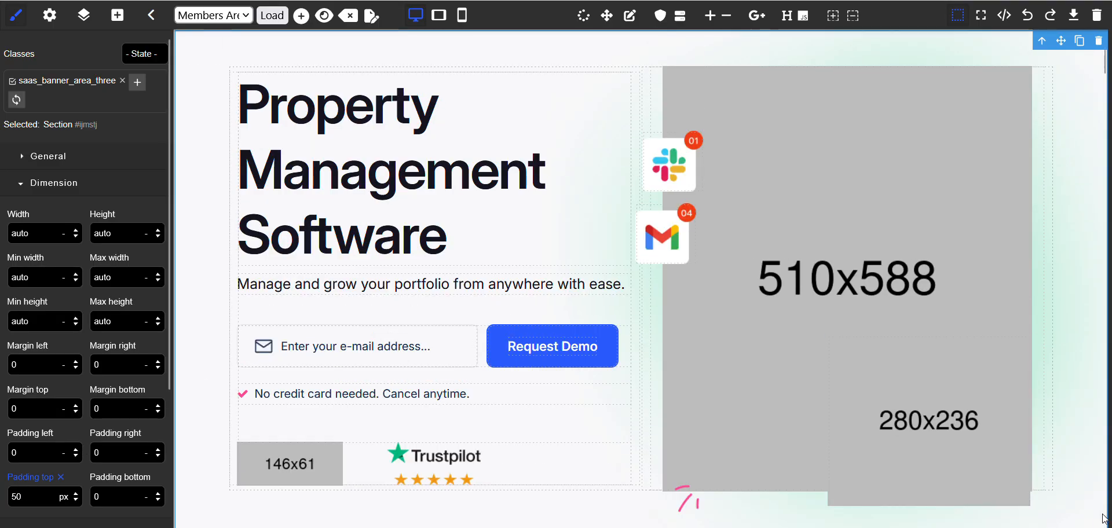
click(1068, 411)
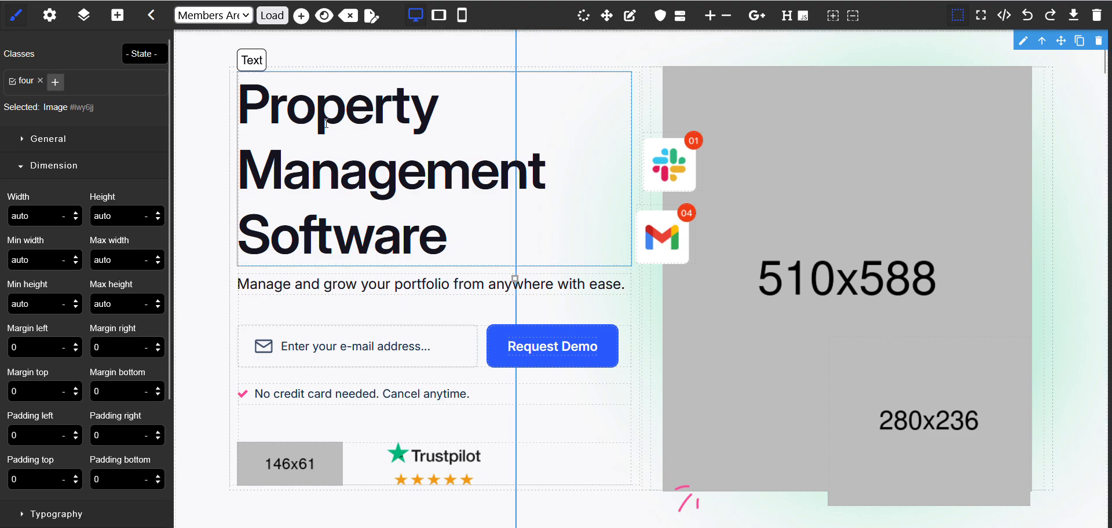
Check the edited layout, view the live Members Area page from Member Access Pages and return to the admin list
scroll(332, 311, down, 3)
scroll(330, 312, up, 3)
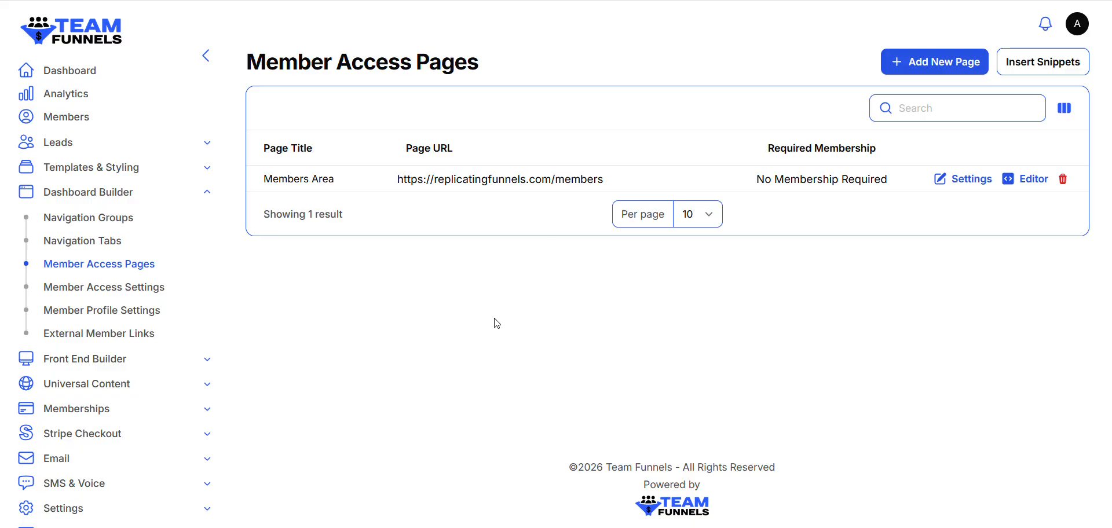
click(503, 181)
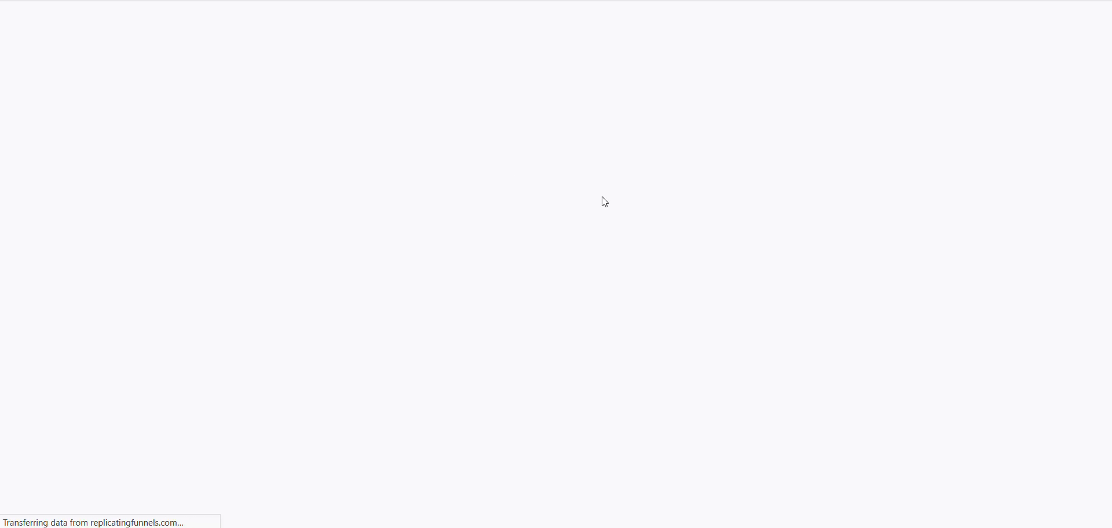
scroll(528, 223, down, 9)
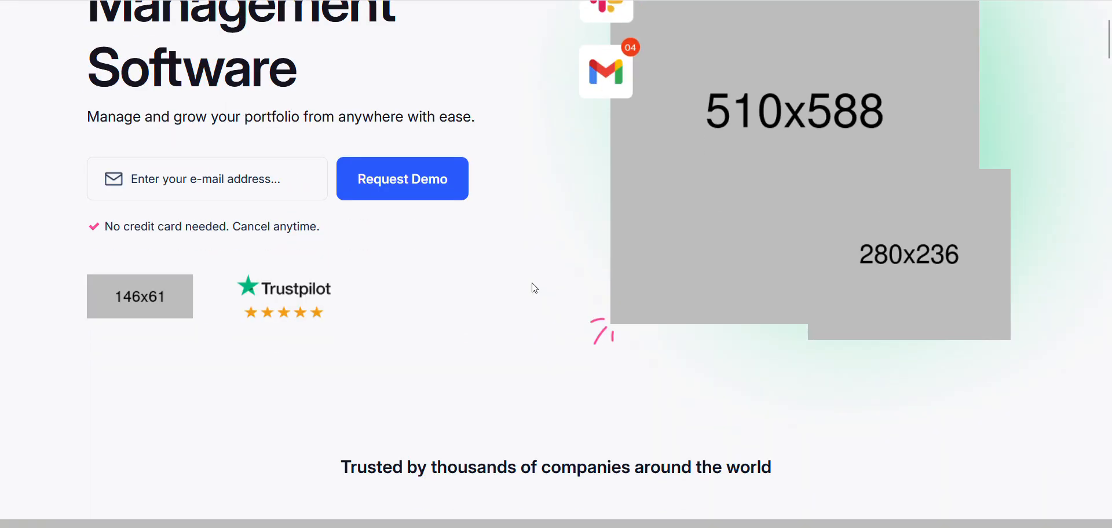
scroll(532, 288, up, 10)
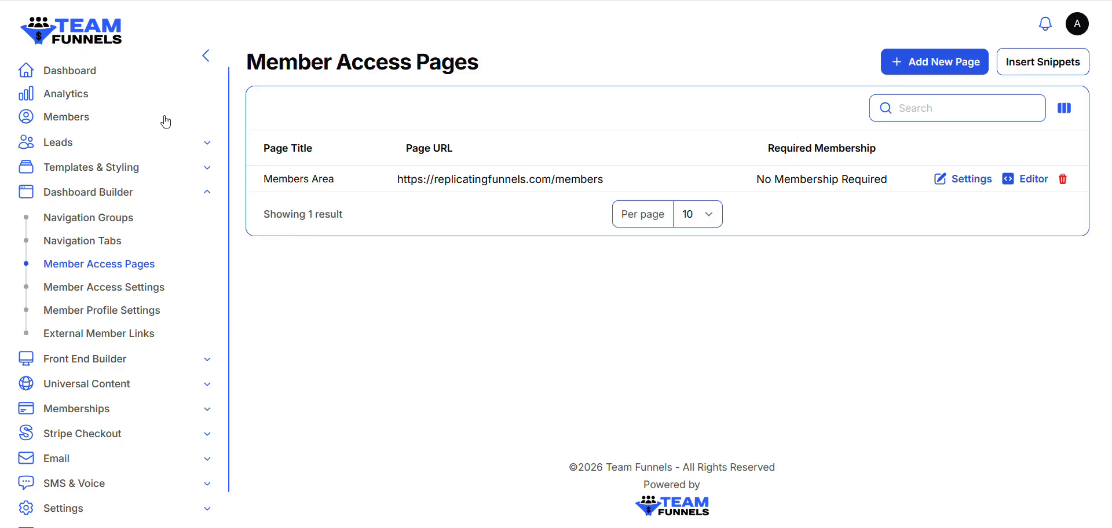
Open the member Dashboard and examine the entries under Leads, SMS & Voice and Support in its navigation
click(204, 194)
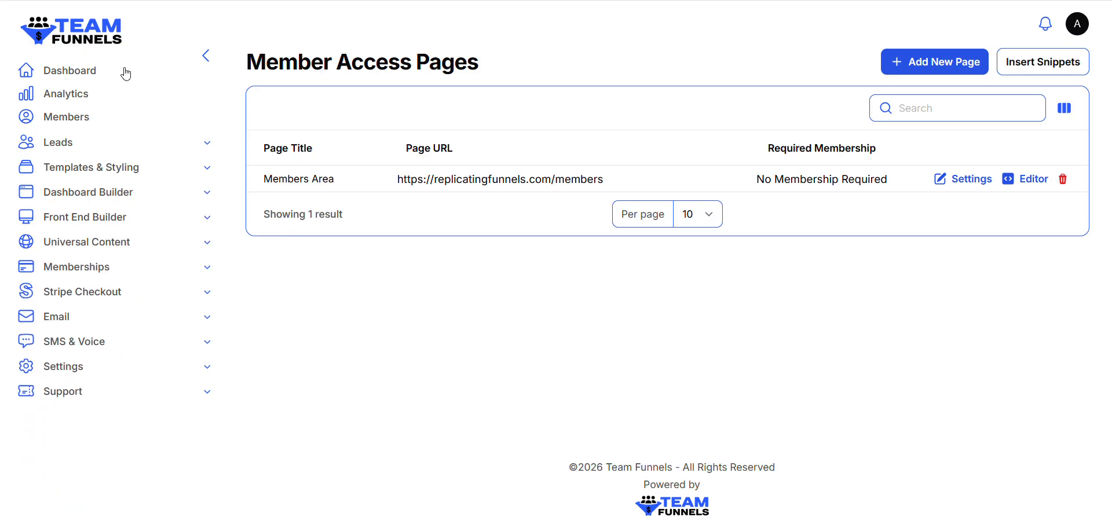
click(78, 73)
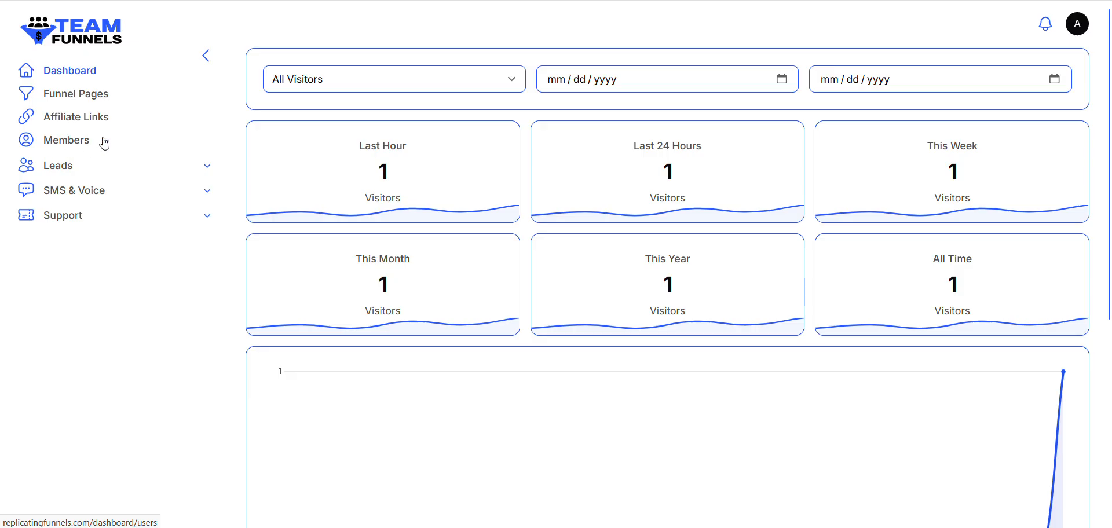
click(153, 169)
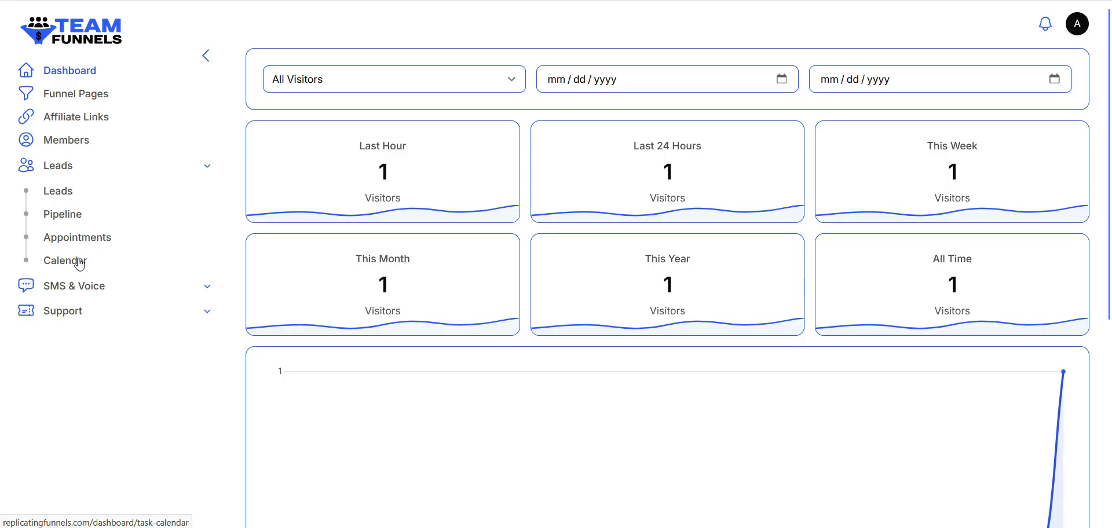
click(203, 166)
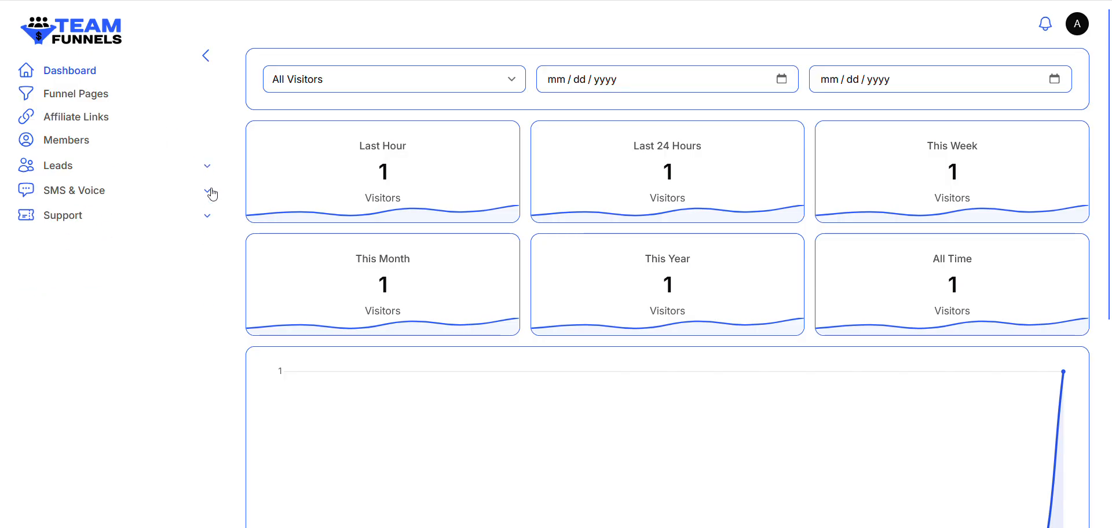
click(207, 191)
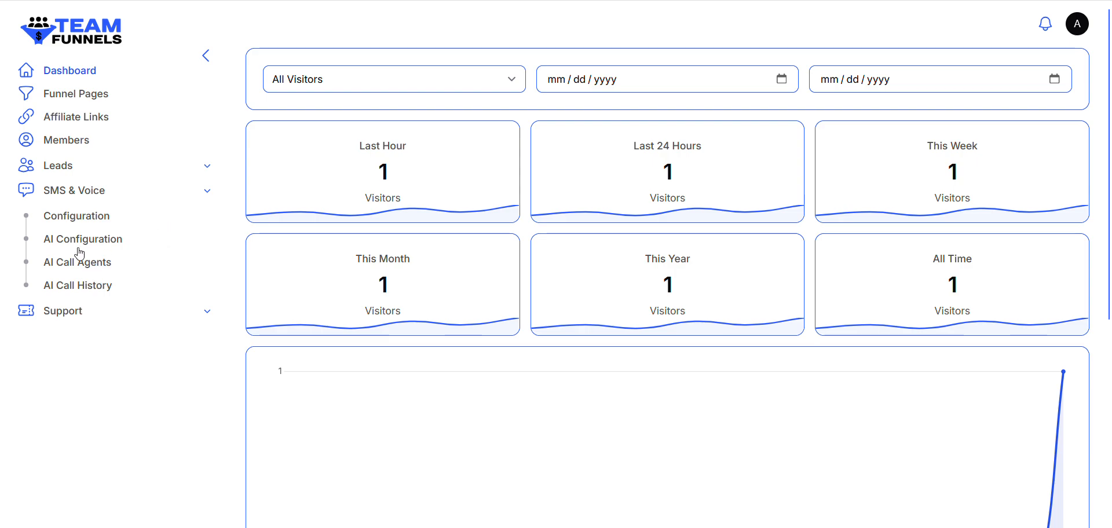
click(195, 311)
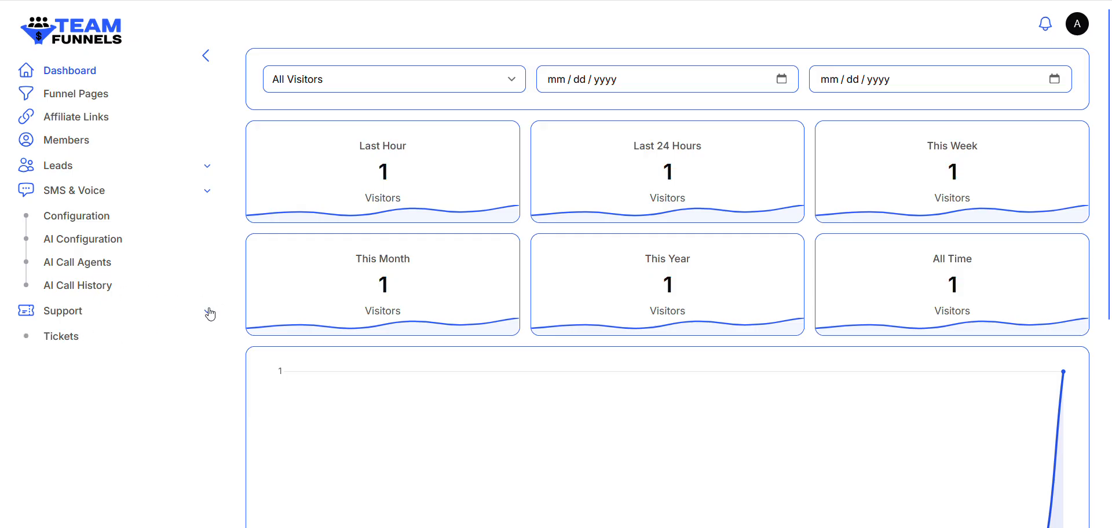
click(210, 313)
click(209, 191)
click(209, 166)
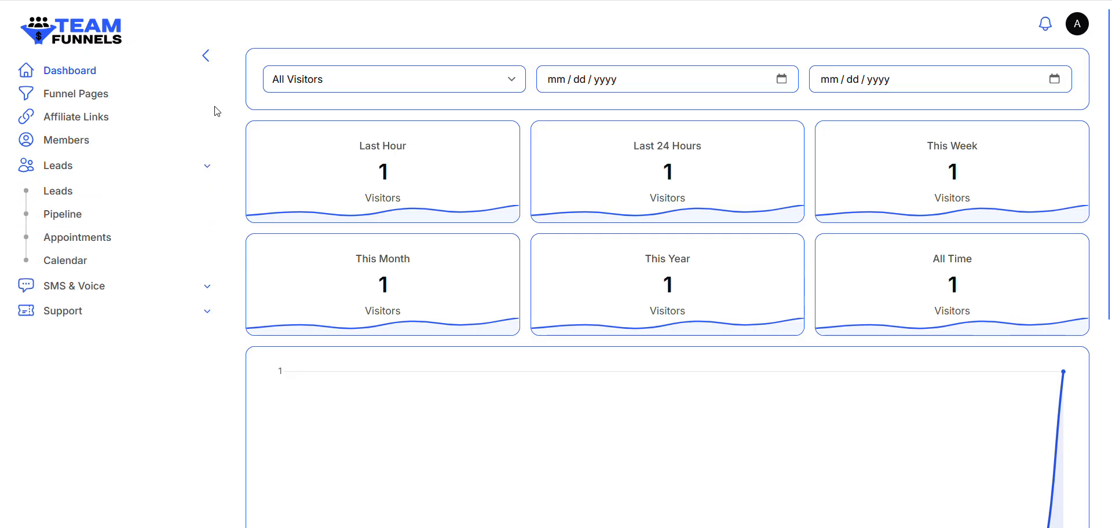
click(215, 167)
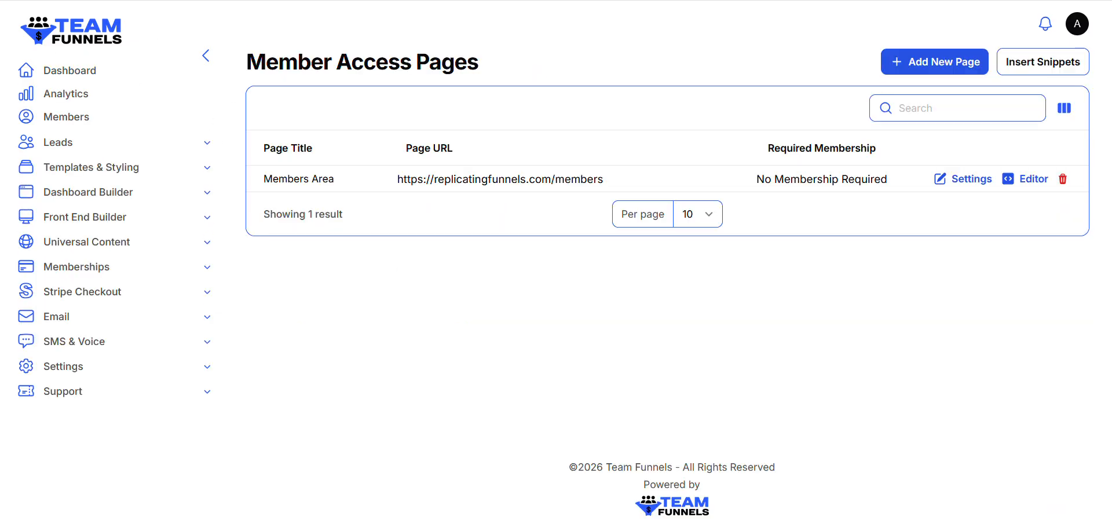
Start a new navigation tab in the Dashboard Builder and give it the heroicon-m-home icon
click(209, 195)
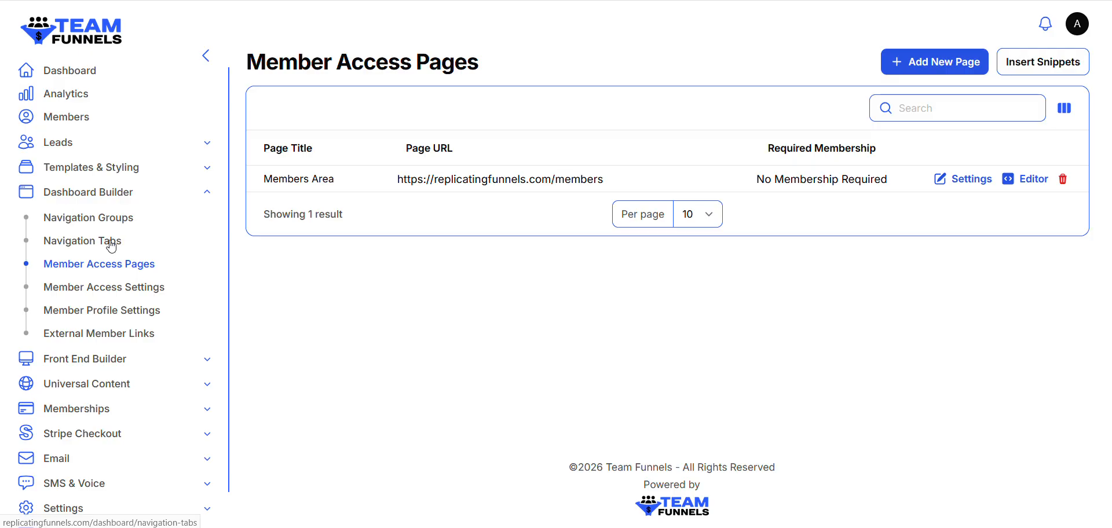
click(124, 241)
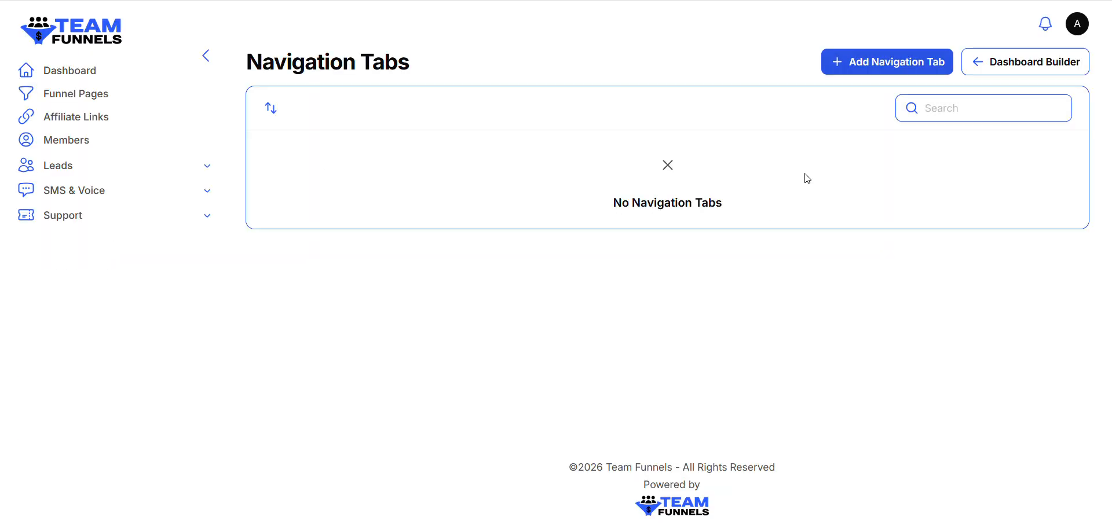
click(869, 68)
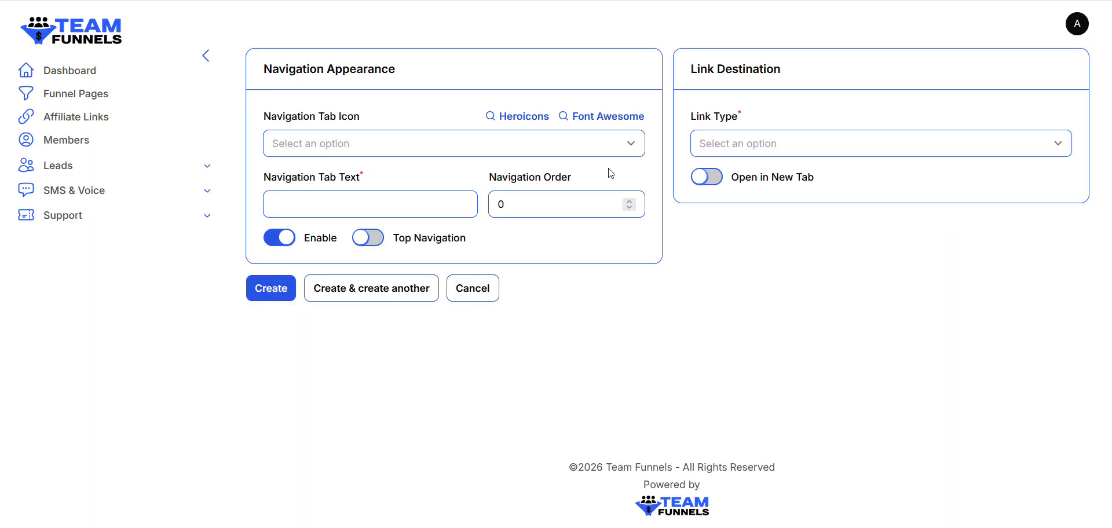
click(637, 152)
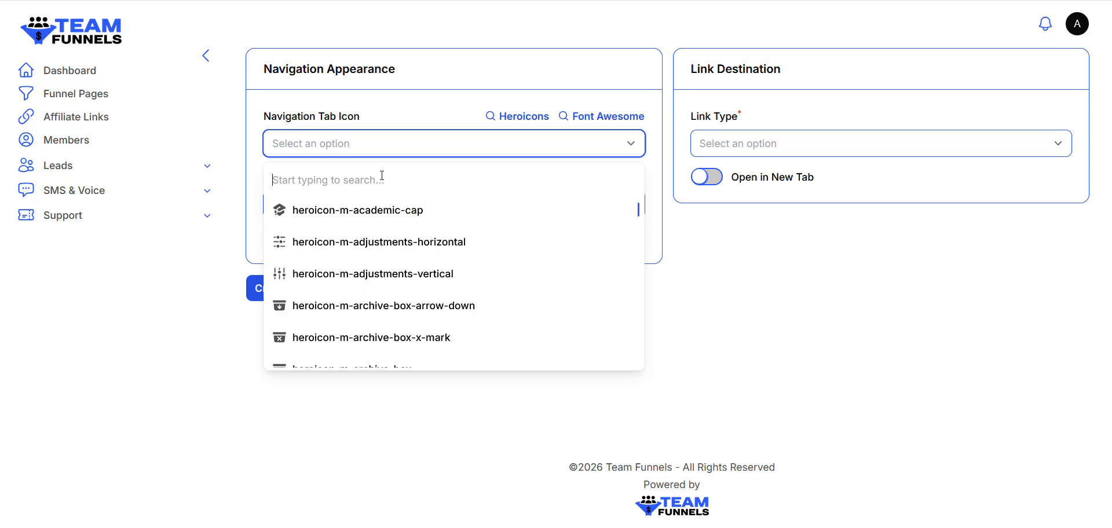
text(Home)
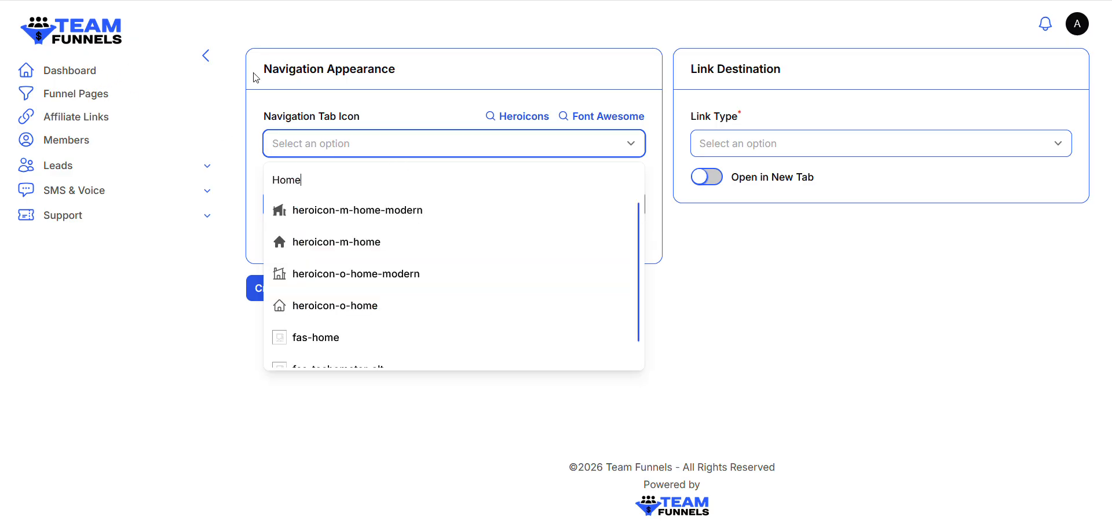
click(328, 243)
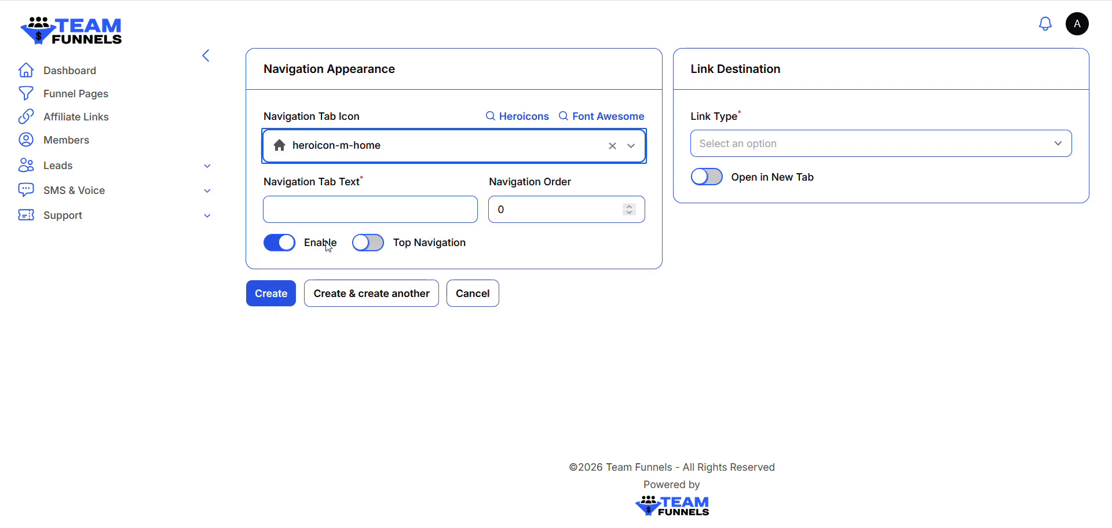
Name the navigation tab Home, set its order to 1 and enable Top Navigation
click(341, 213)
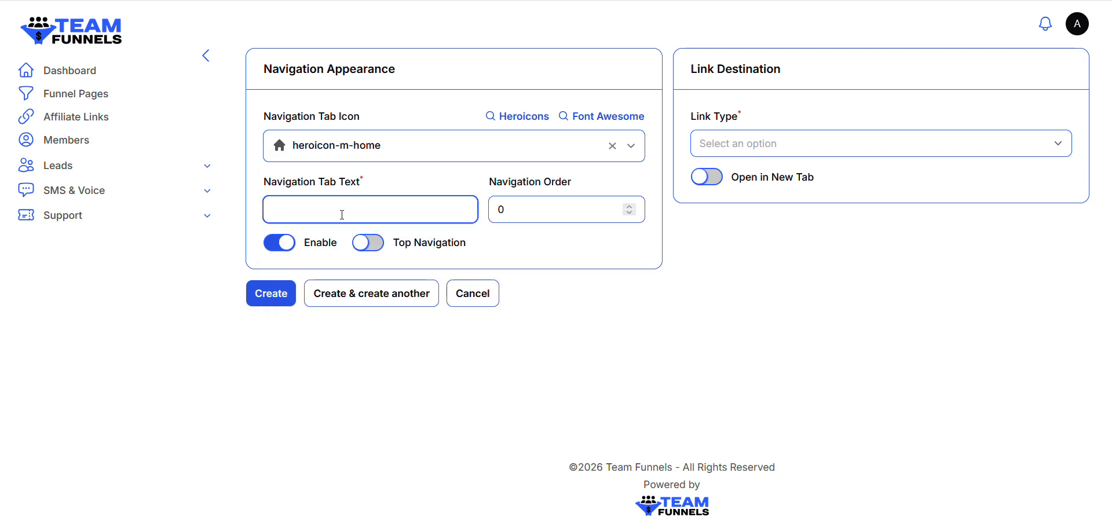
text(Home)
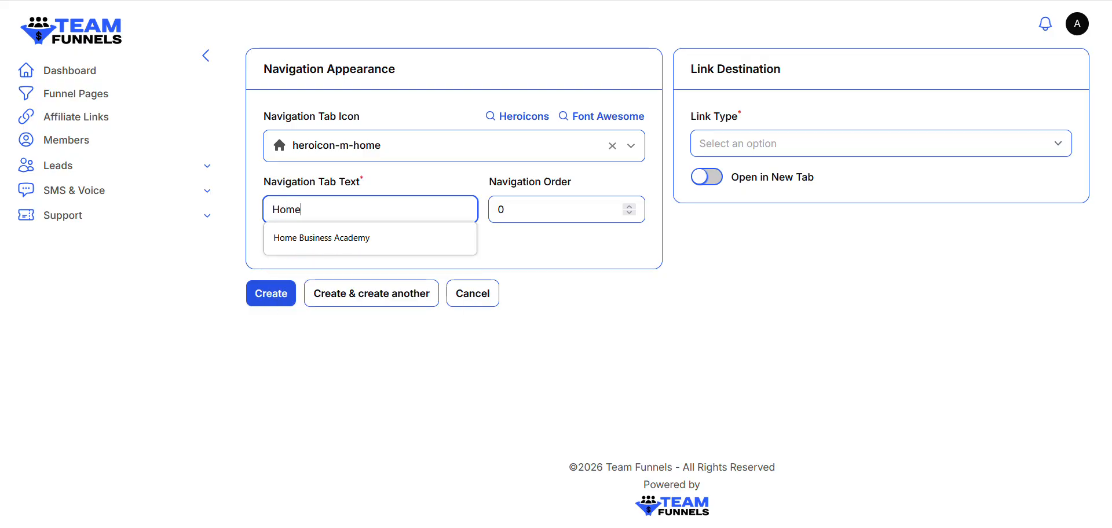
click(660, 319)
click(629, 206)
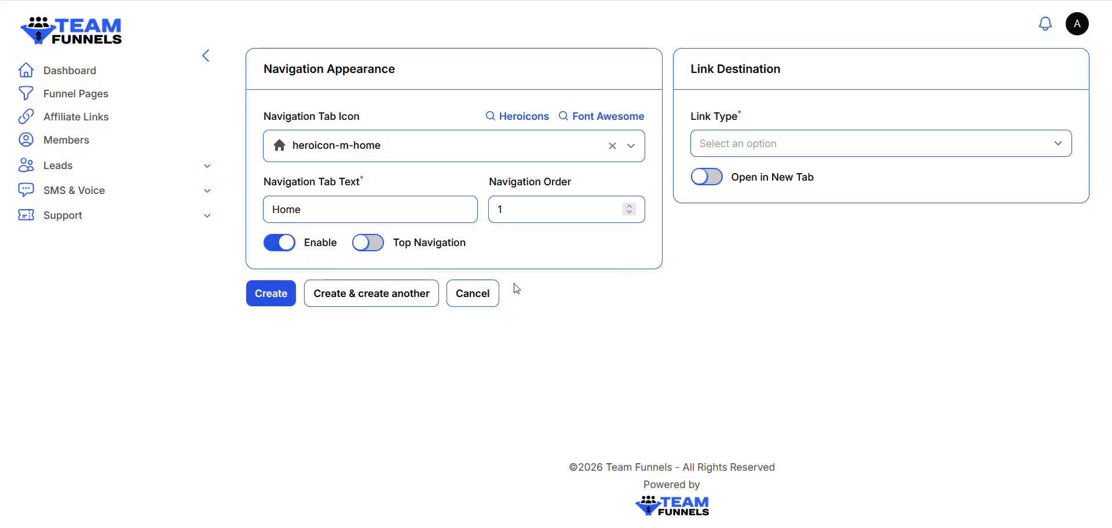
click(379, 246)
Link the Home tab to the Members Area member access page with Include Navigation enabled, and create the tab
click(847, 143)
click(790, 181)
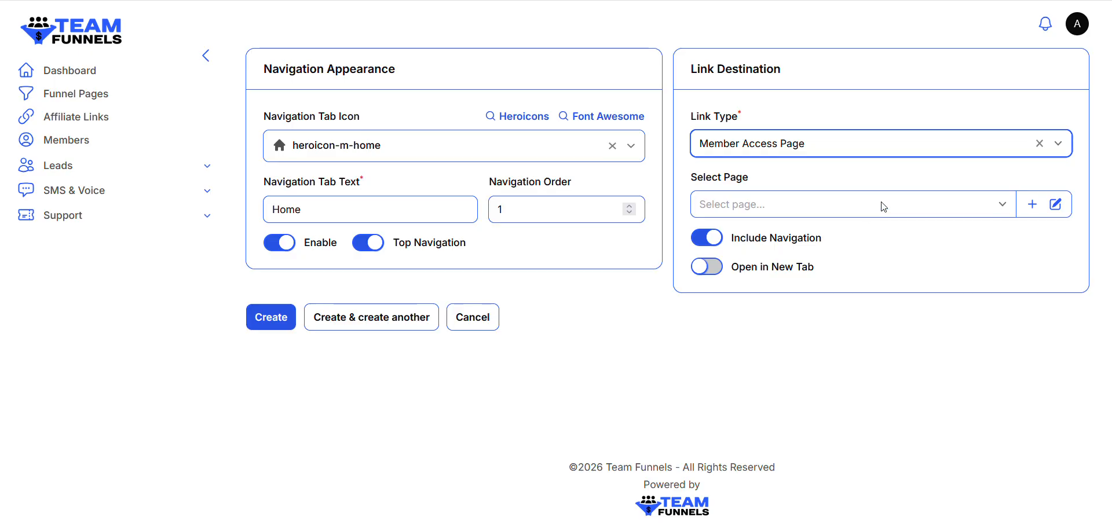
click(870, 212)
click(765, 267)
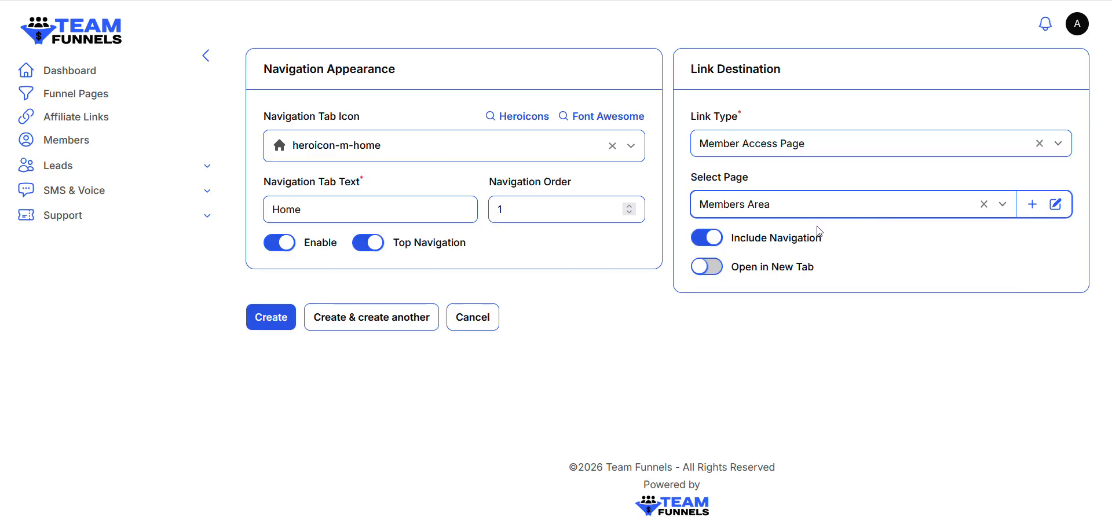
click(704, 244)
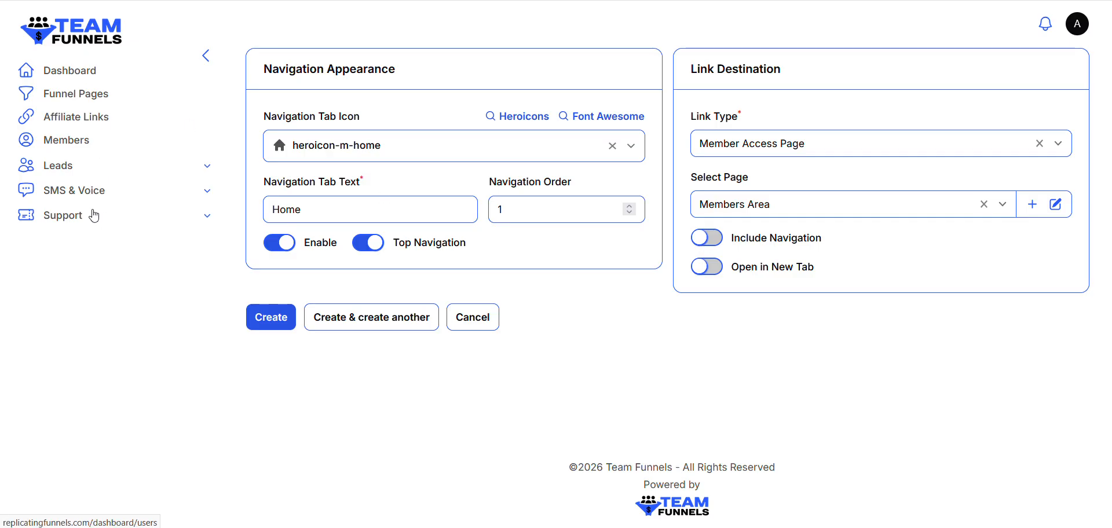
click(721, 247)
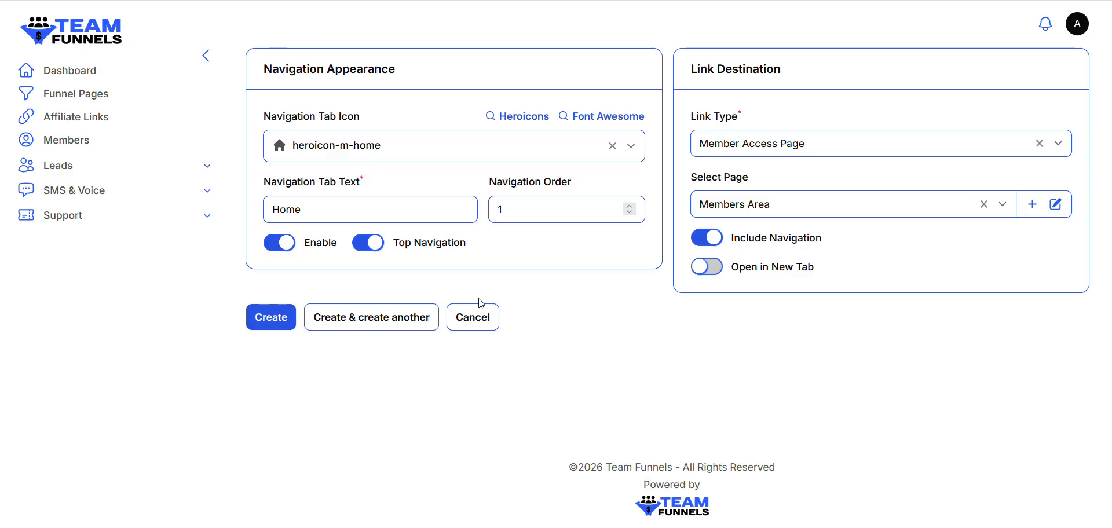
click(265, 322)
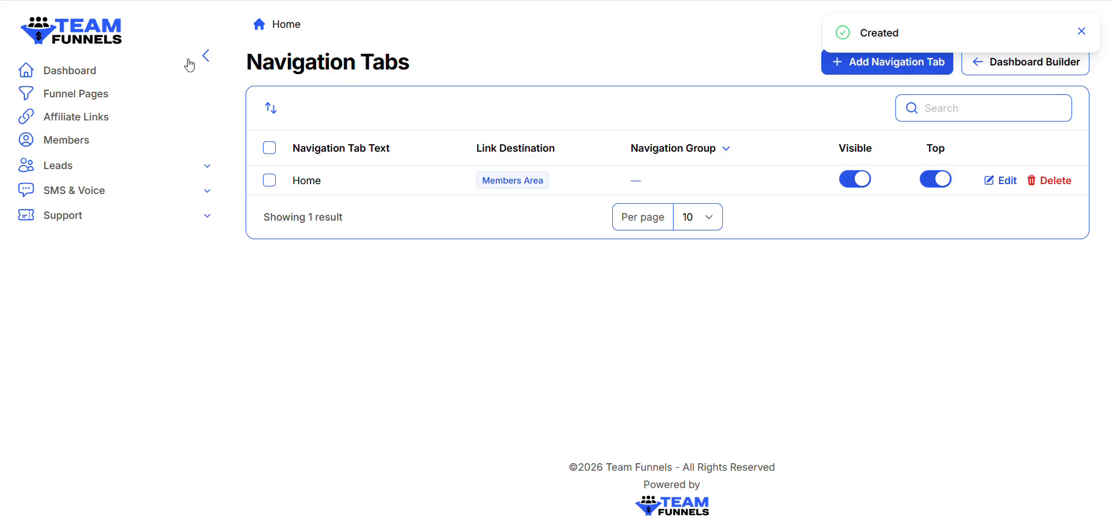
Open the member Dashboard and examine the page behind the new Home tab within the dashboard navigation
click(91, 73)
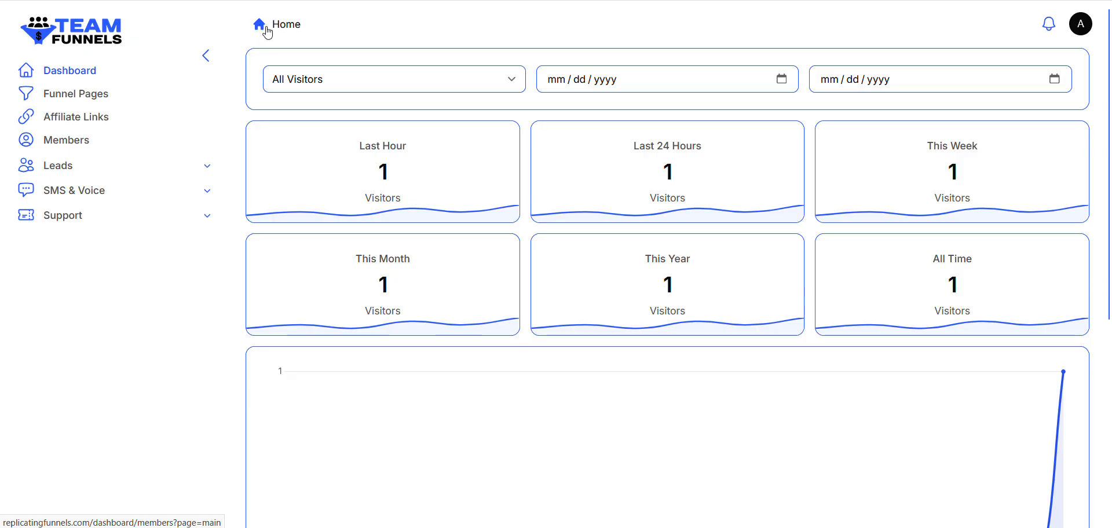
click(267, 28)
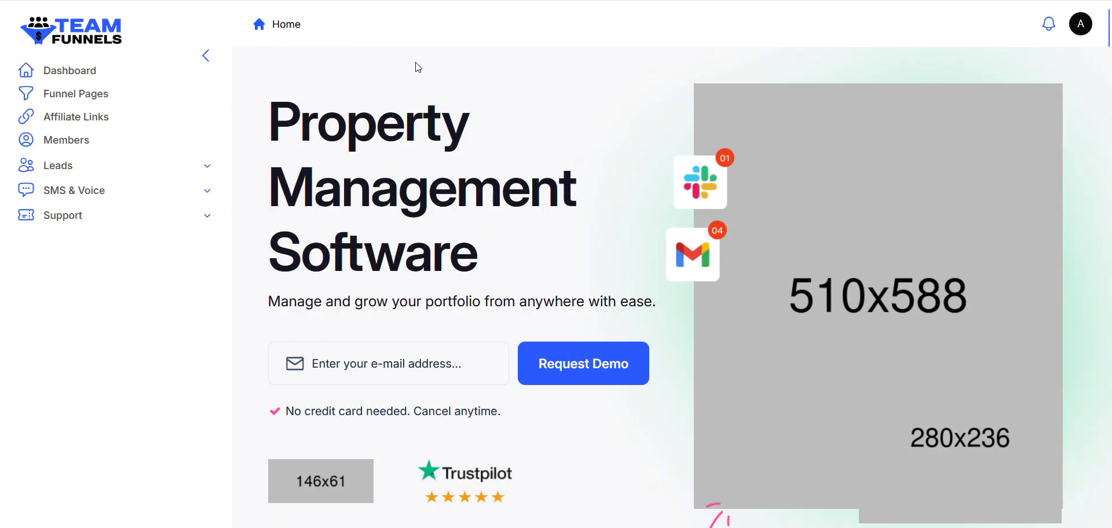
scroll(524, 262, down, 4)
scroll(526, 263, up, 4)
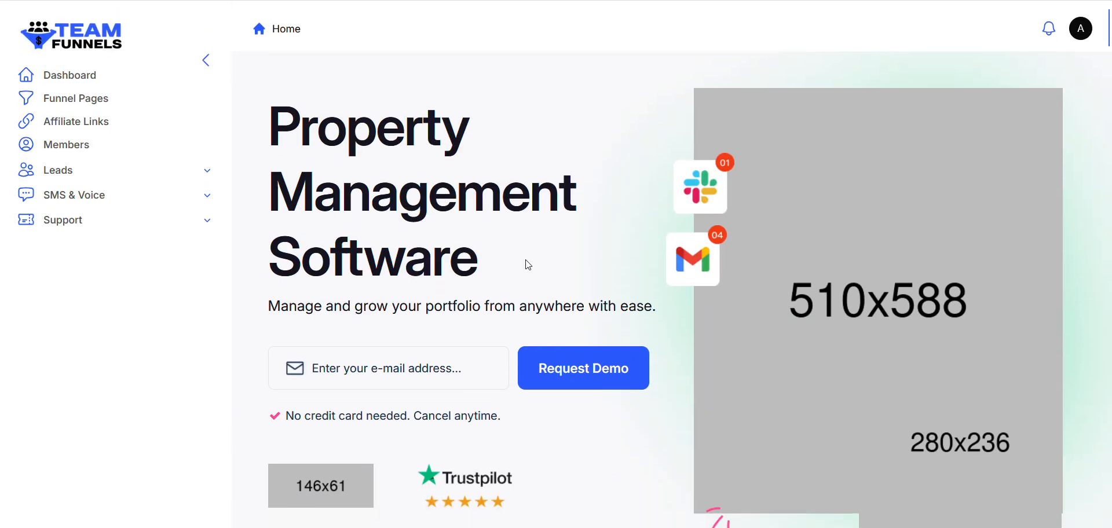
scroll(528, 265, down, 3)
scroll(528, 265, up, 3)
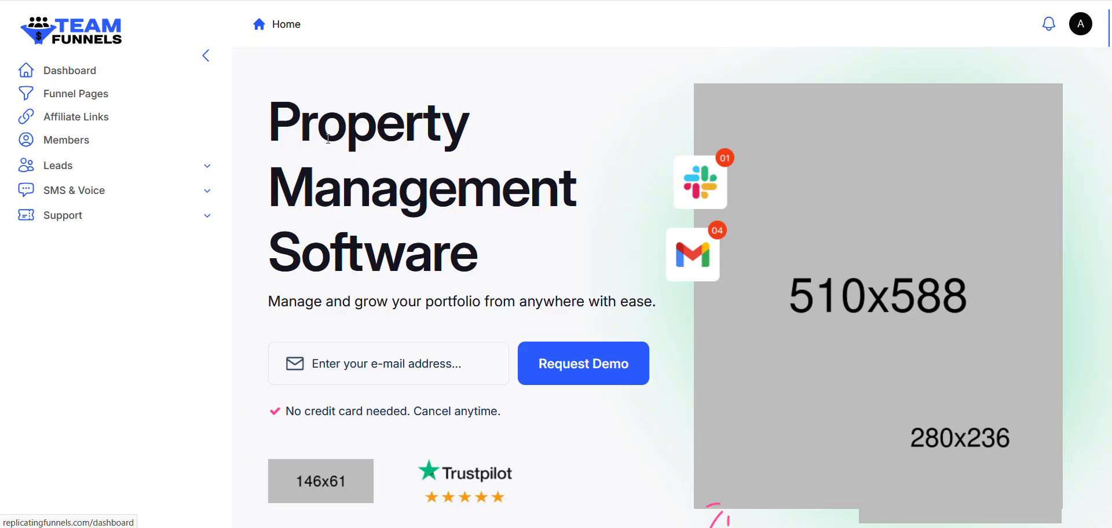
click(70, 71)
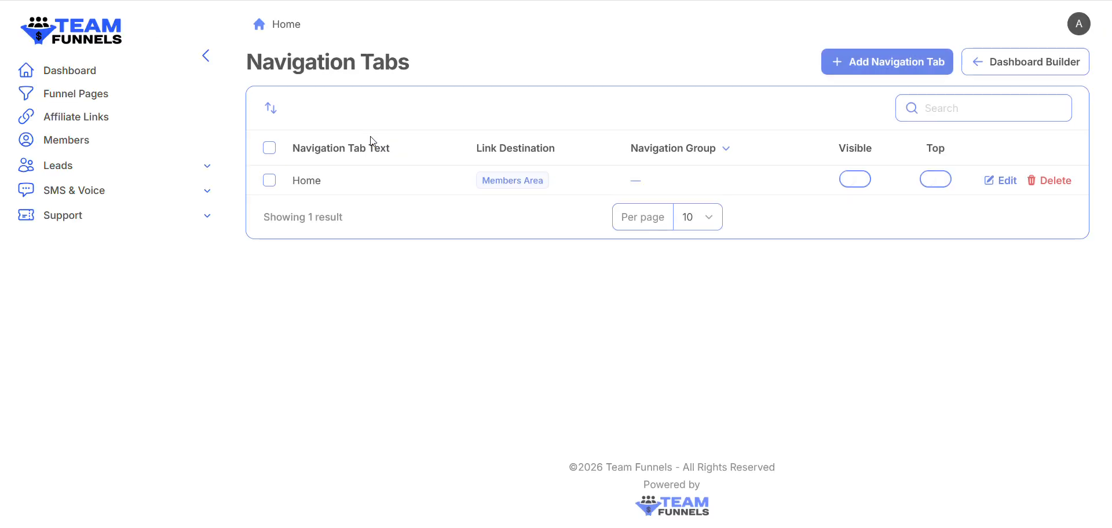
Start another navigation tab from the Dashboard Builder and browse the available tab icons
click(1013, 57)
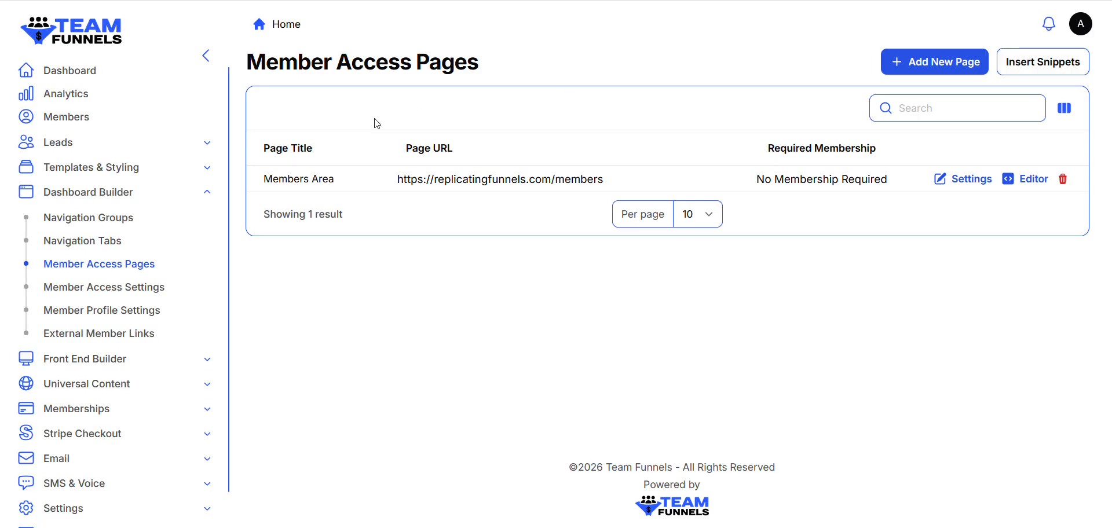
click(117, 242)
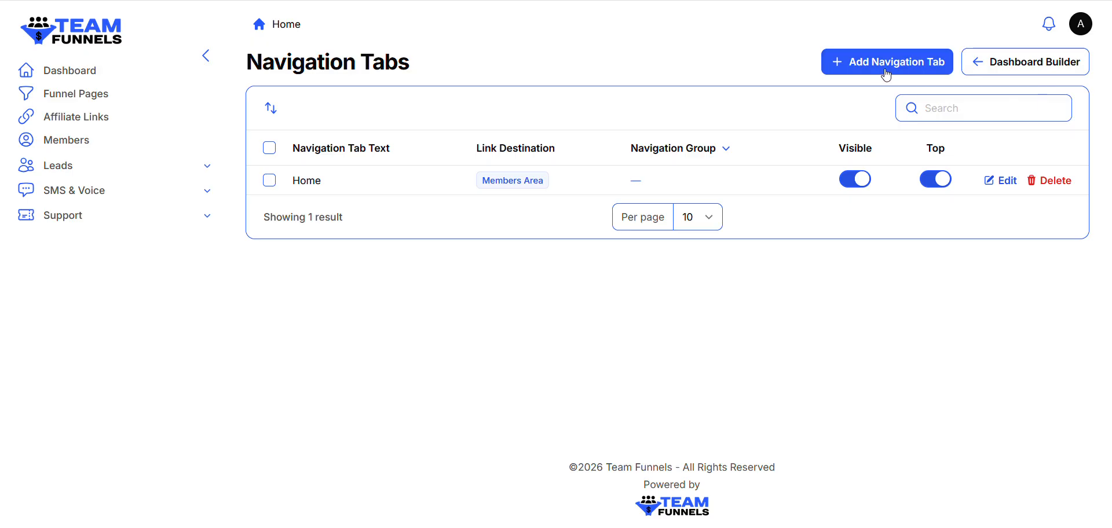
click(882, 70)
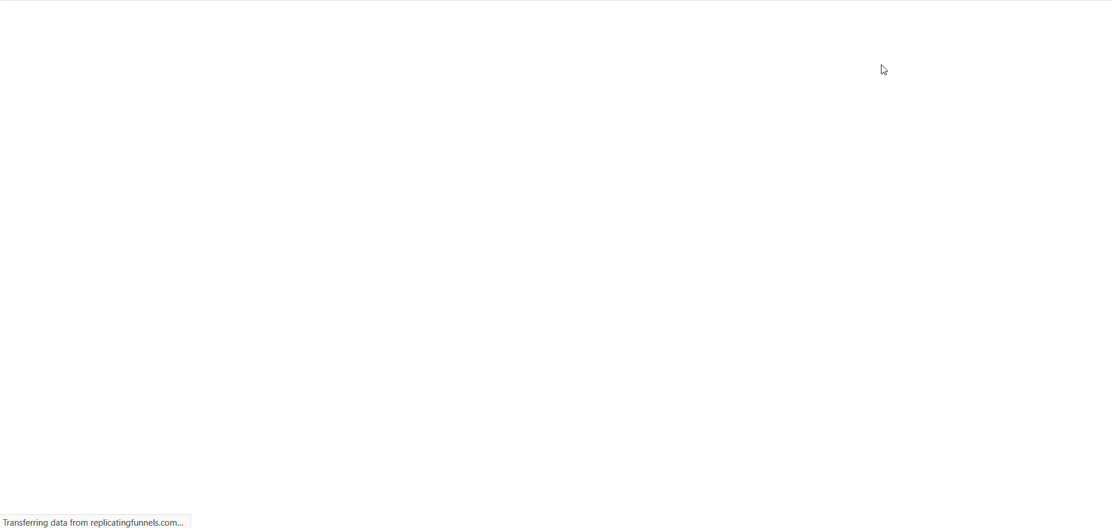
click(509, 154)
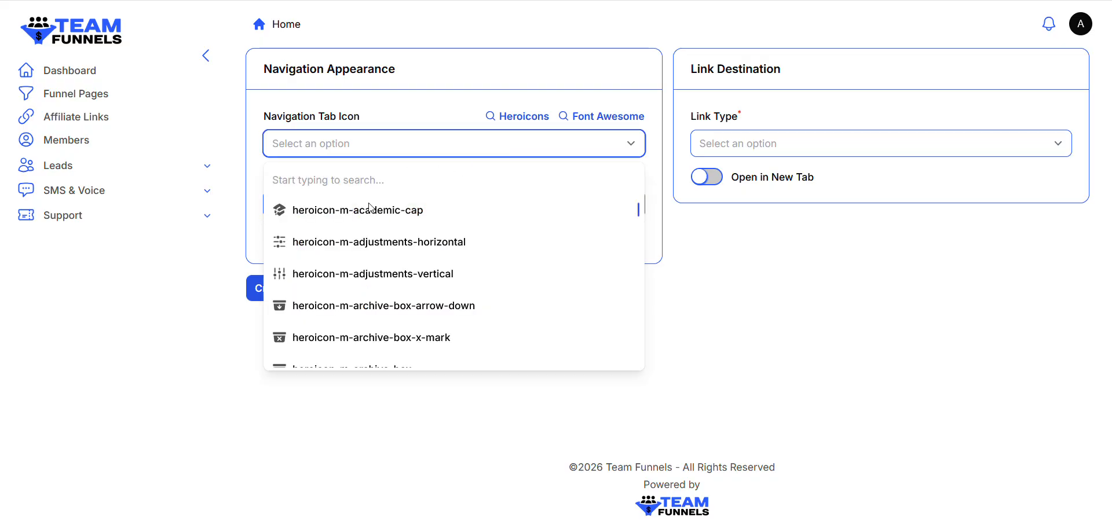
scroll(364, 227, down, 3)
scroll(365, 227, up, 3)
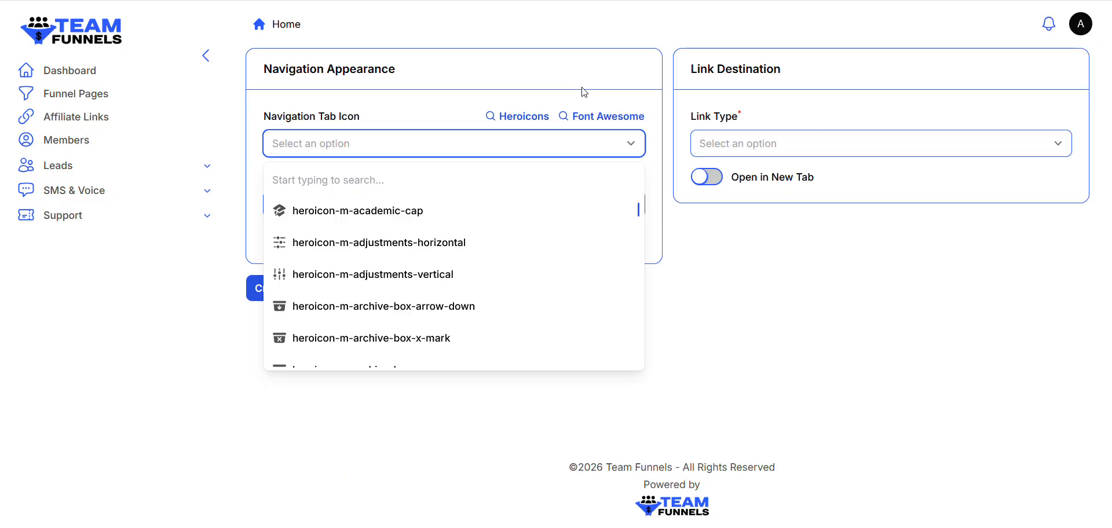
Consult the Font Awesome icon library and set the tab icon to fas-arrow-circle-right
click(608, 115)
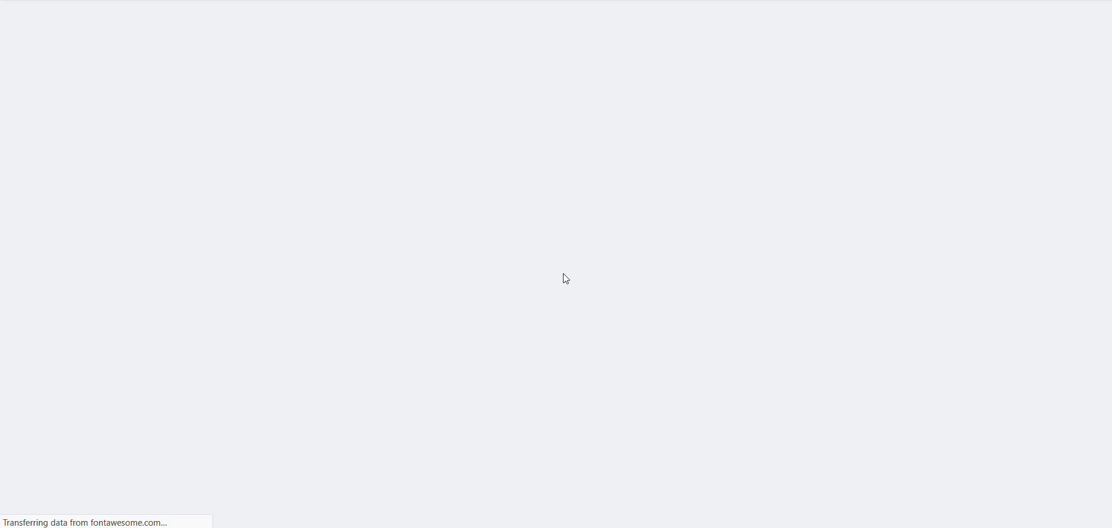
scroll(605, 345, down, 7)
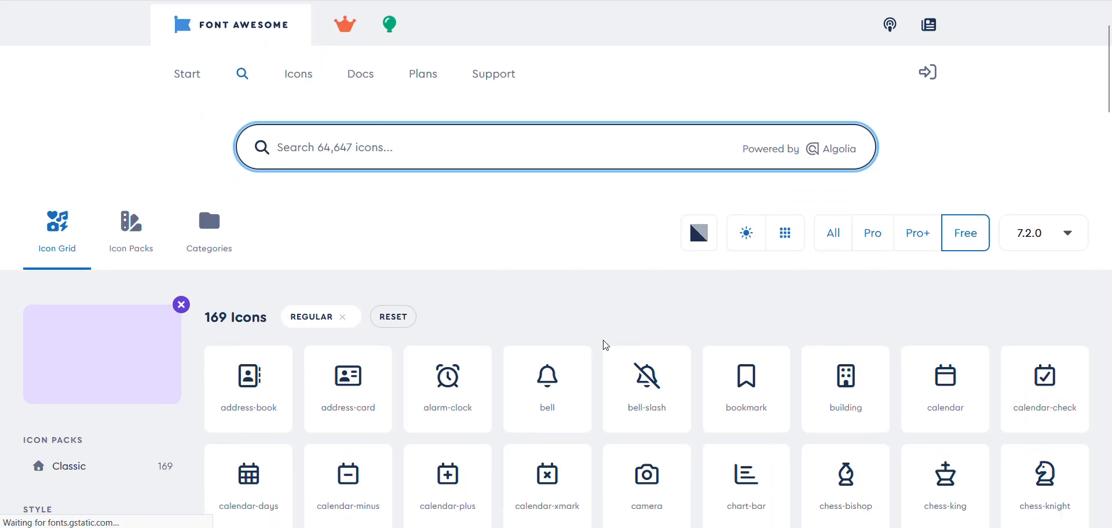
scroll(605, 346, down, 3)
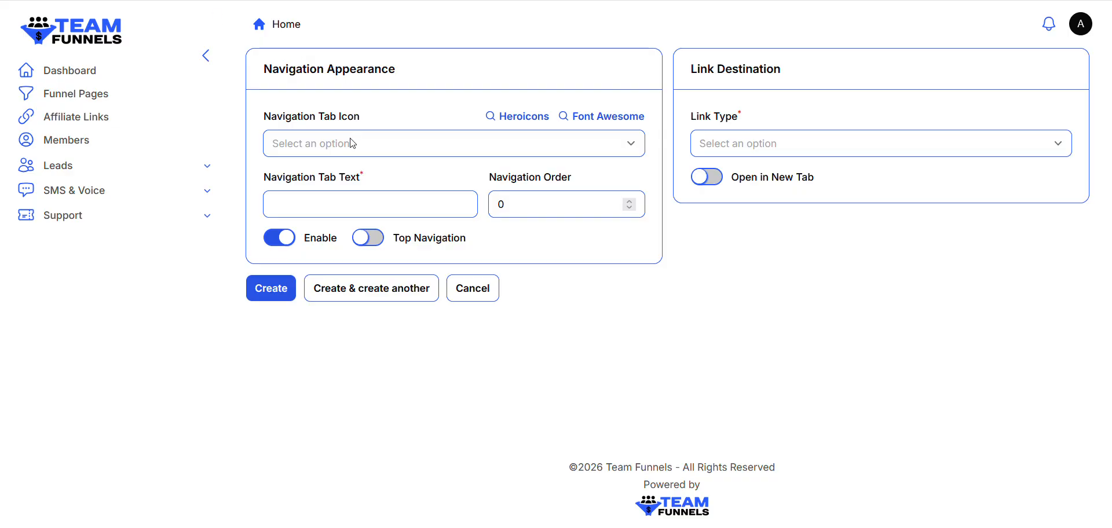
click(352, 152)
text(circle-right)
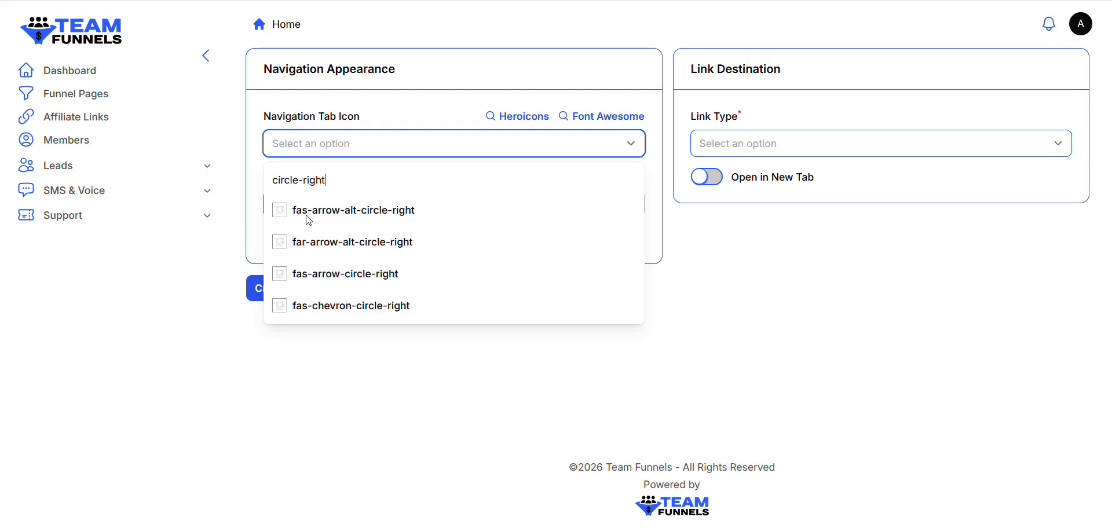
click(347, 274)
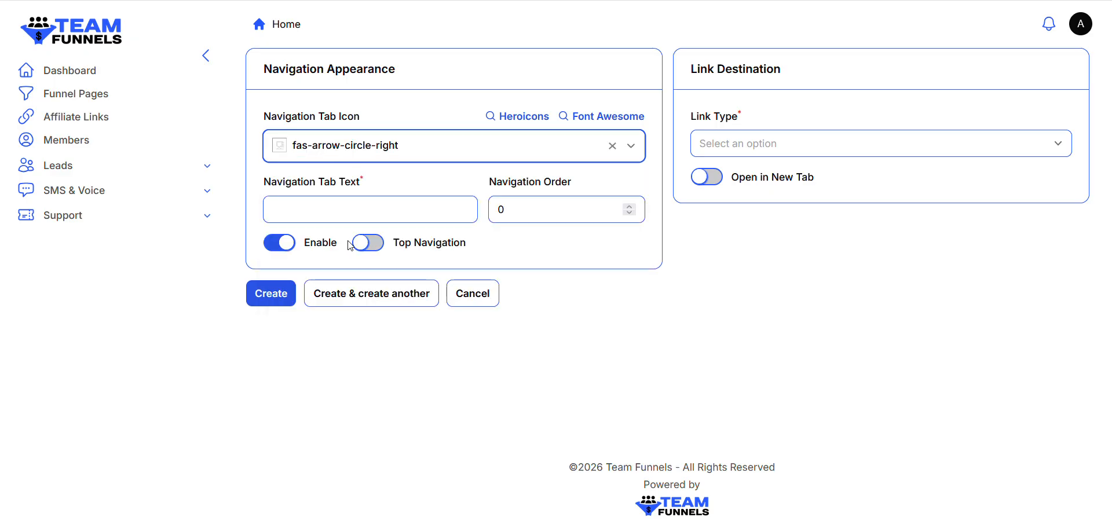
Name the navigation tab Custom Page 1, set its order to 2 and enable Top Navigation
click(473, 213)
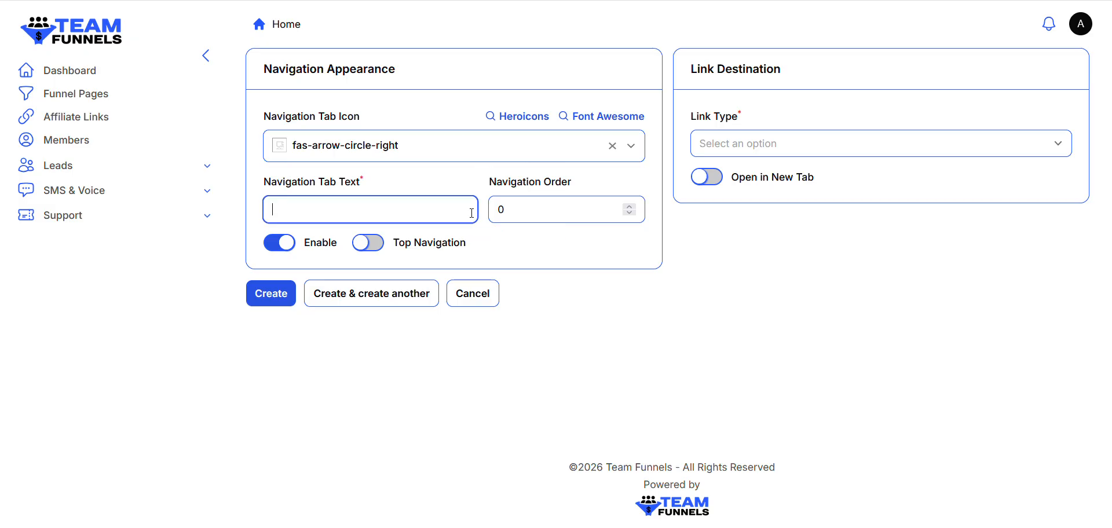
text(Cu)
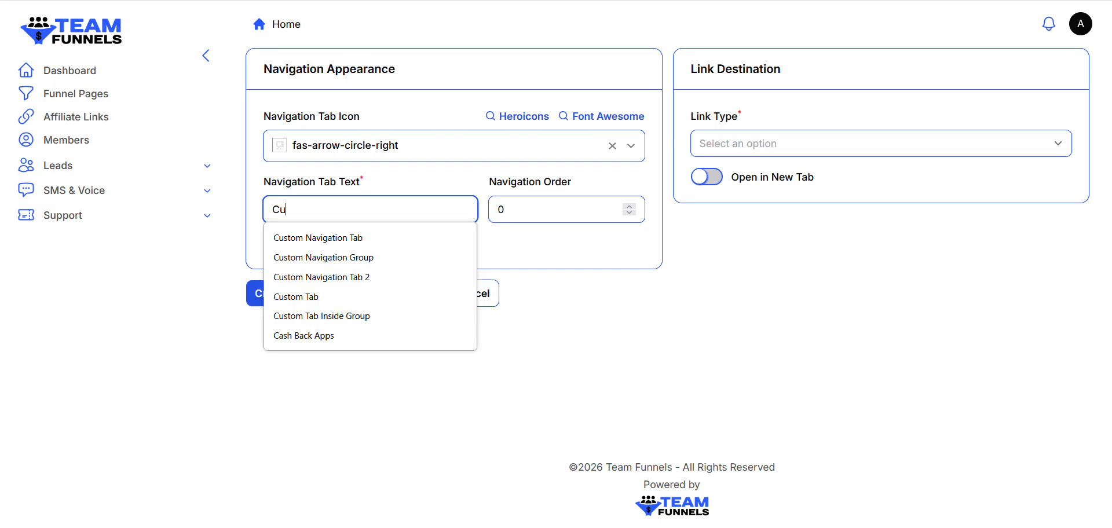
text(stom Page 1)
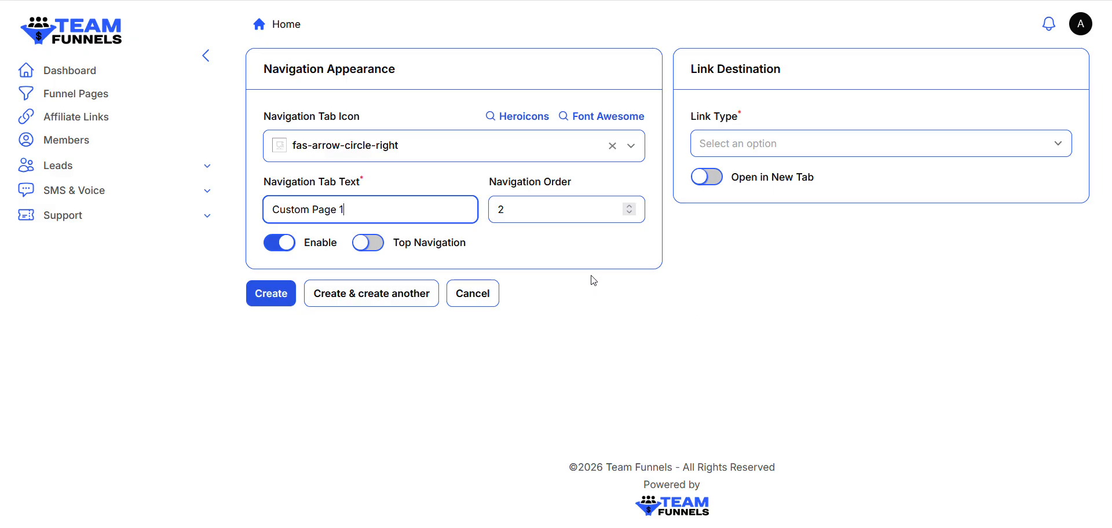
click(366, 243)
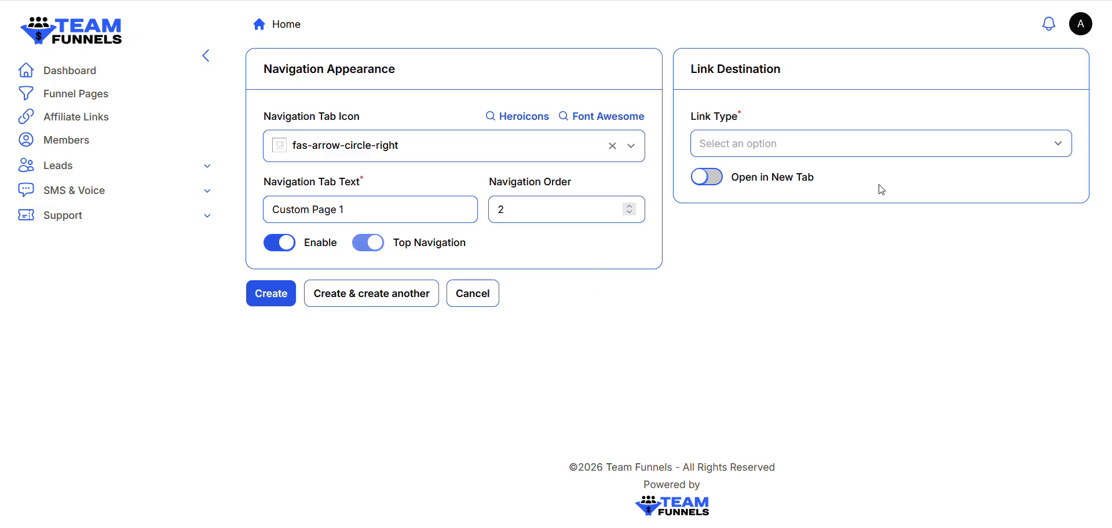
Link the tab to a Member Access Page, creating a page titled Page Title from the Title template
click(950, 148)
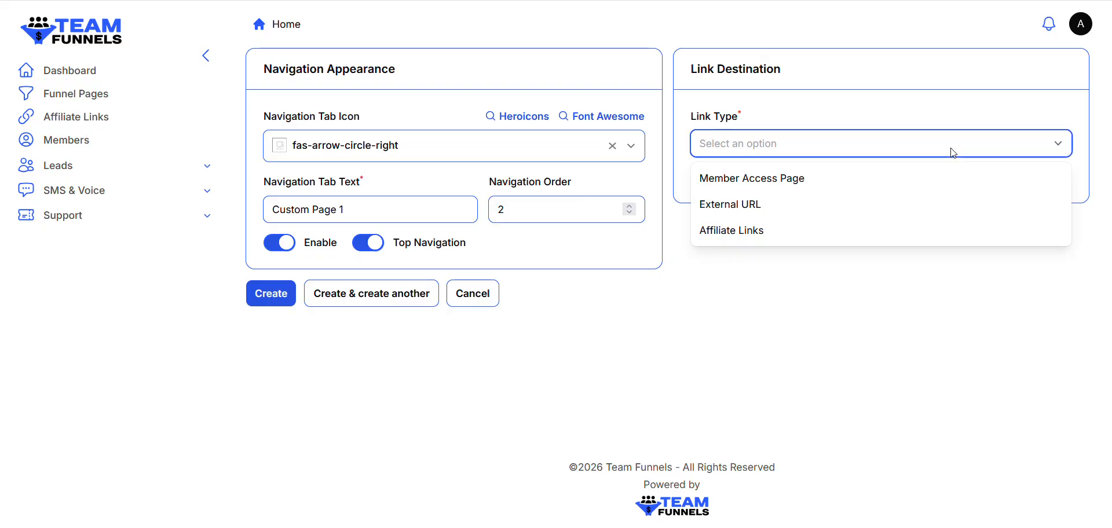
click(807, 180)
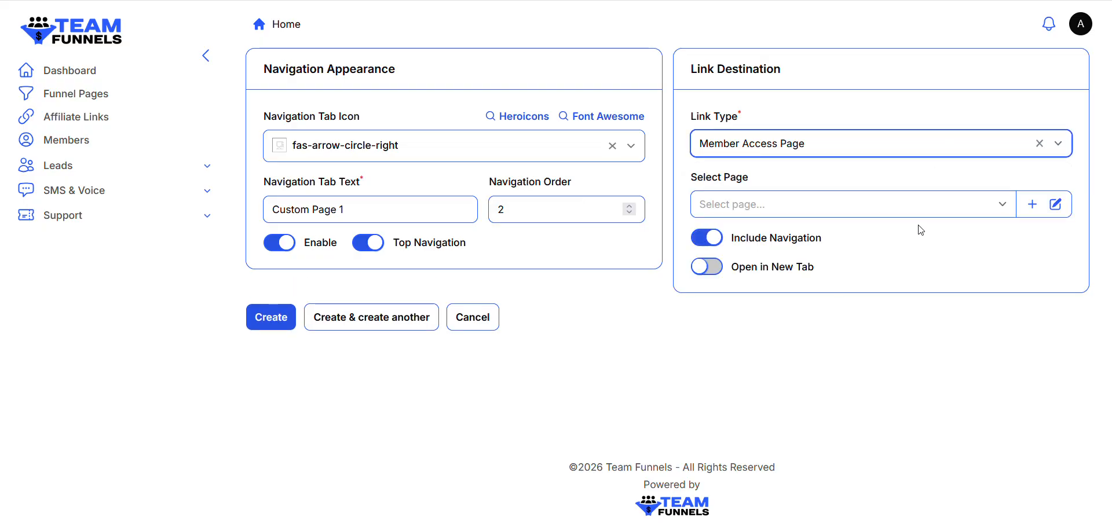
click(1031, 207)
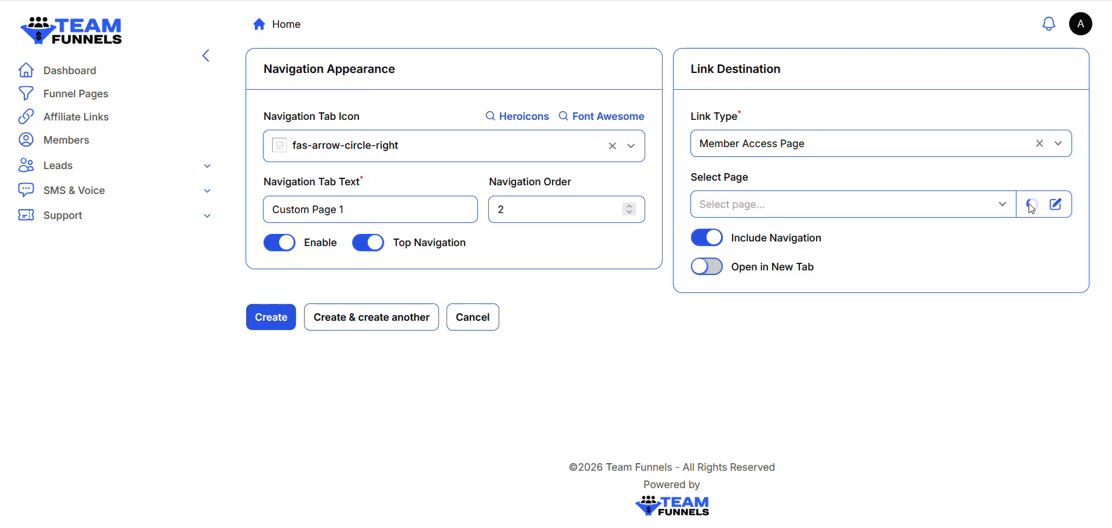
text(P)
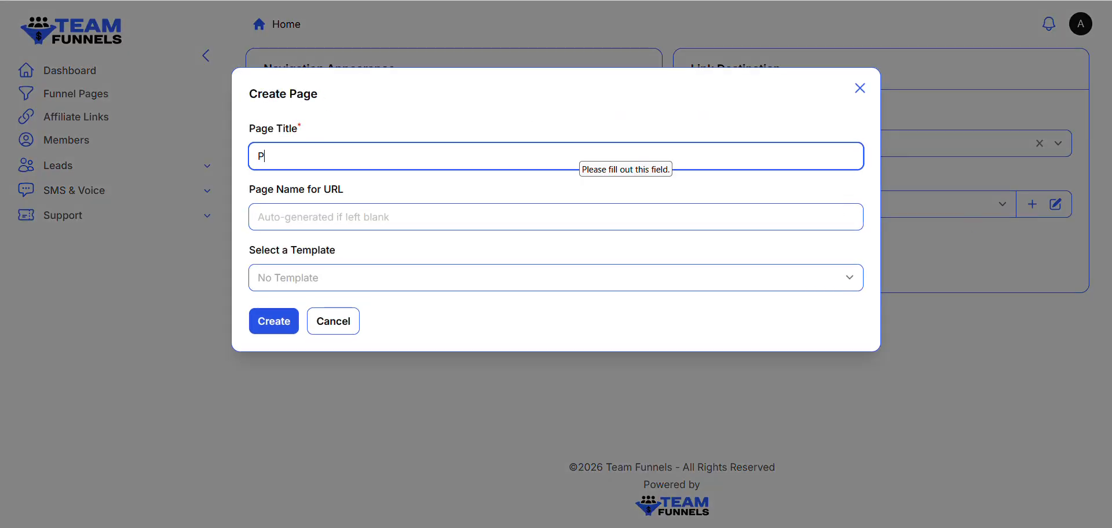
text(age Title)
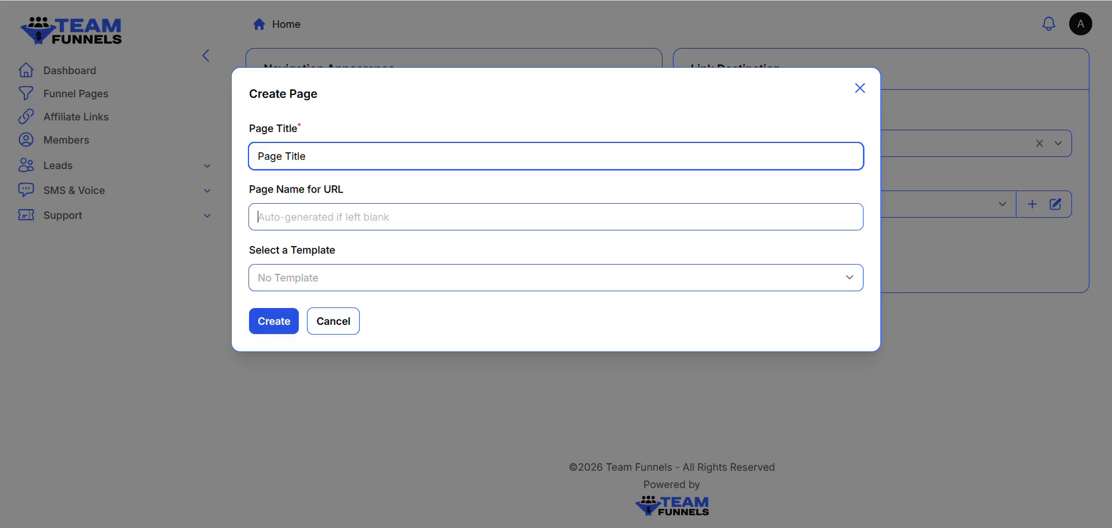
key(Tab)
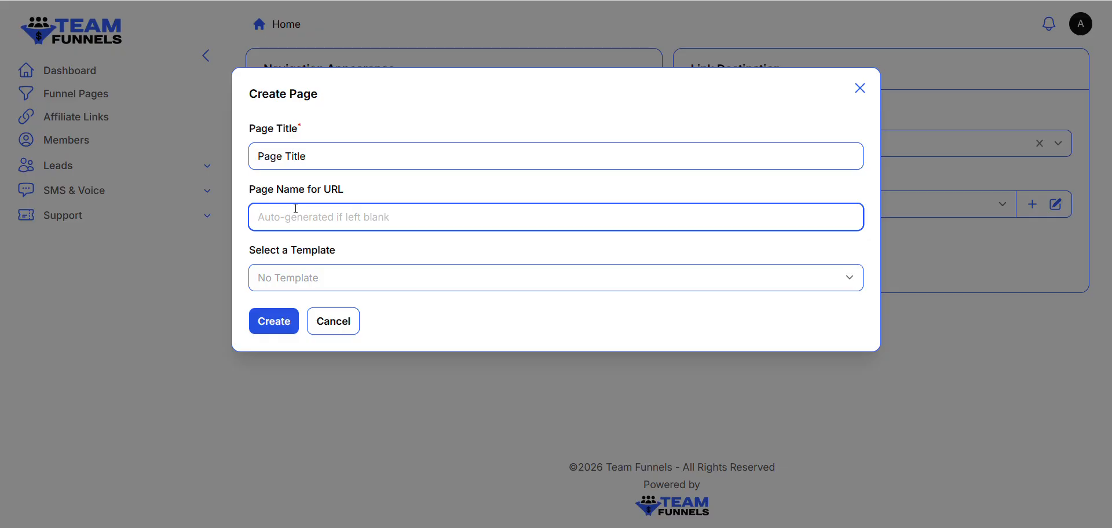
click(341, 277)
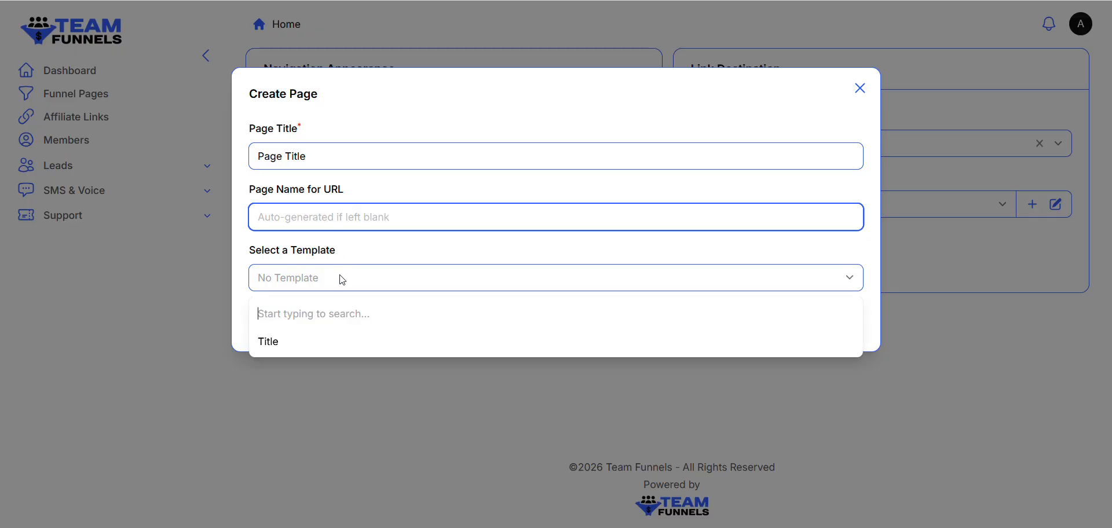
click(277, 342)
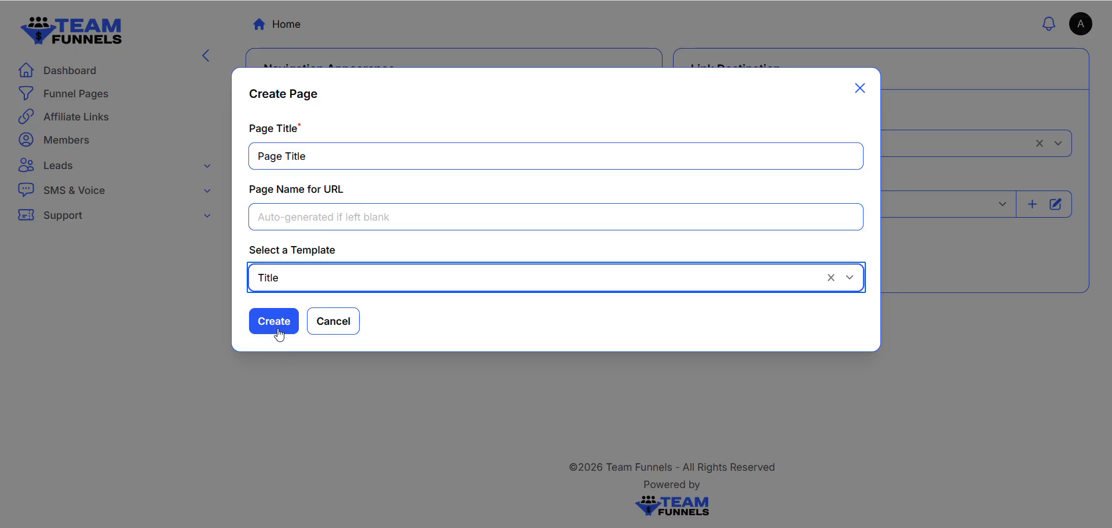
click(278, 328)
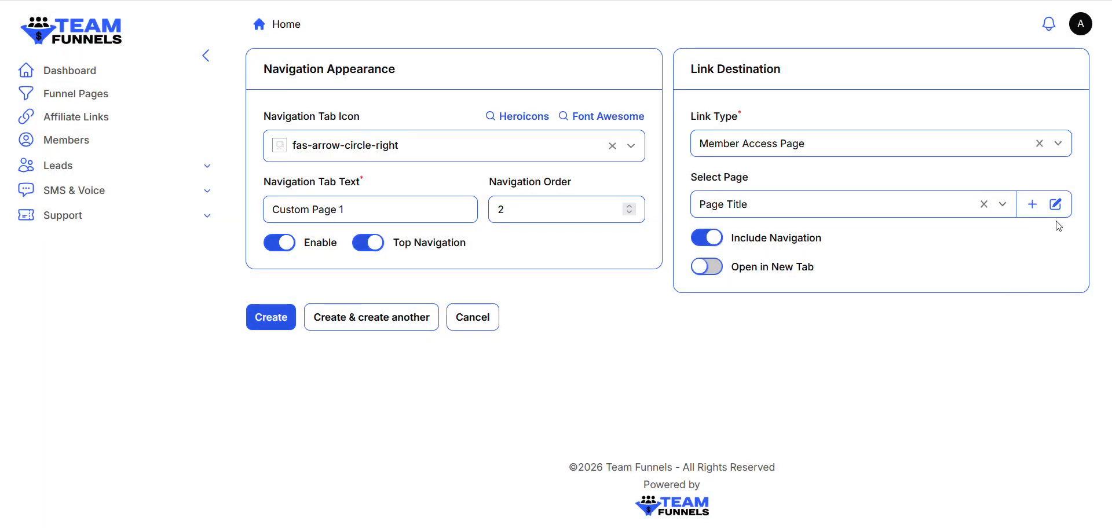
Open the linked page in the page editor, turn off its loading animation and delete the header navigation bar
click(1056, 208)
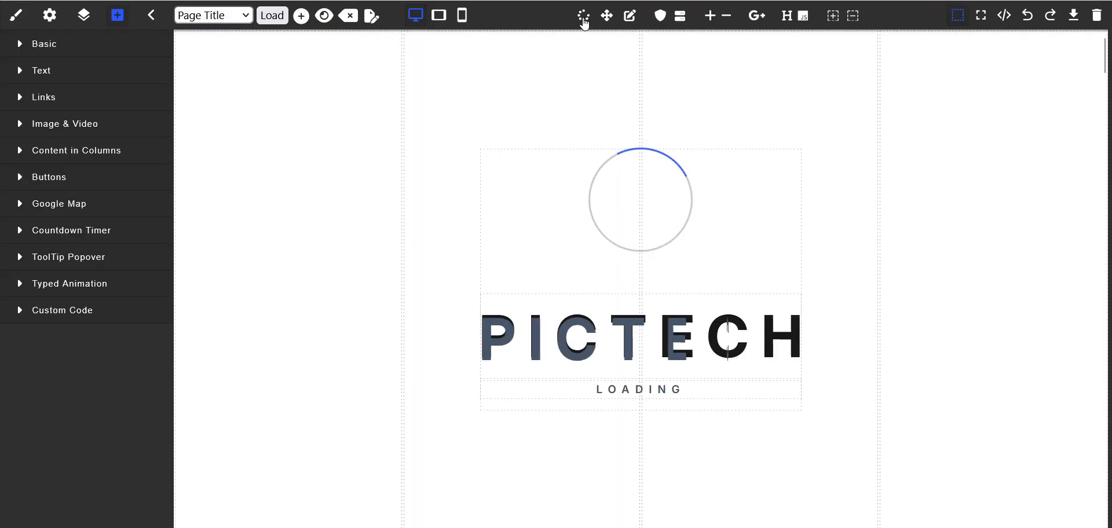
click(583, 17)
click(552, 294)
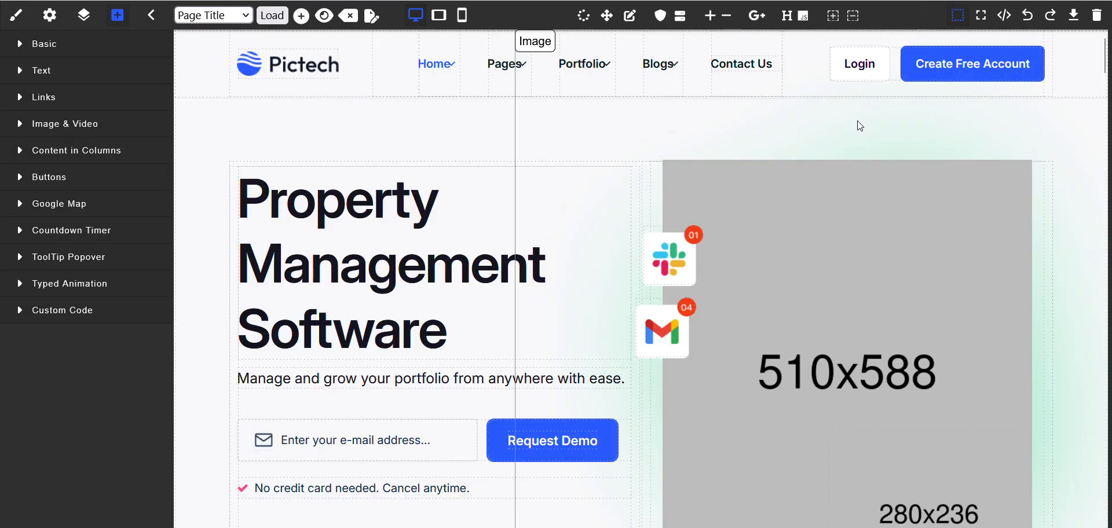
click(1077, 86)
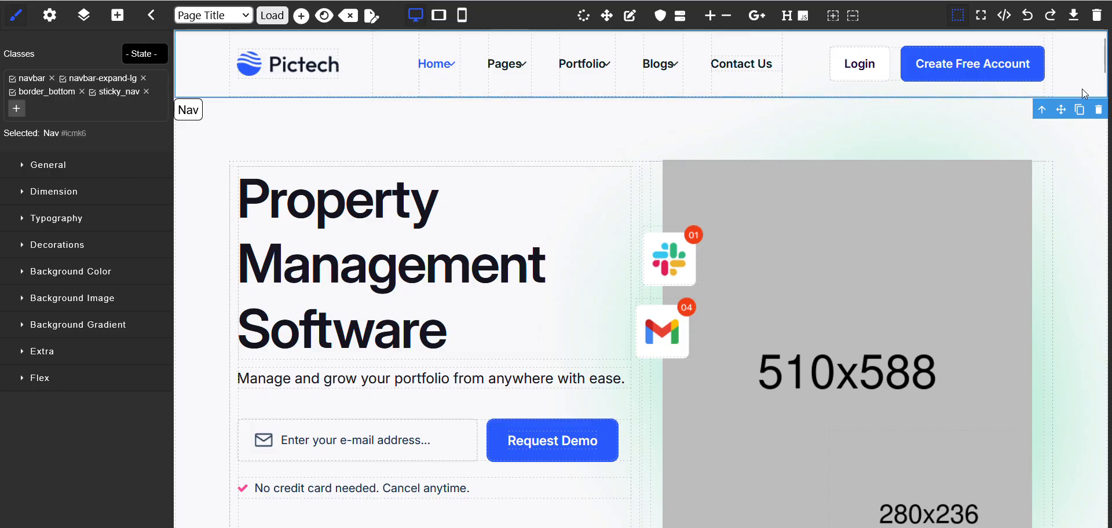
click(1100, 116)
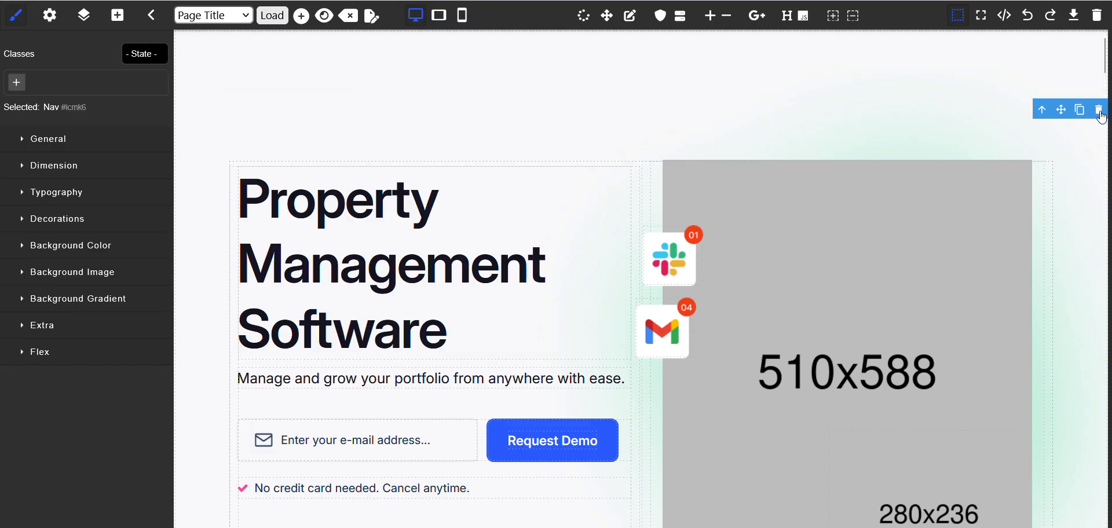
Set the top padding of the page's banner section to 50 px
click(1045, 60)
click(367, 121)
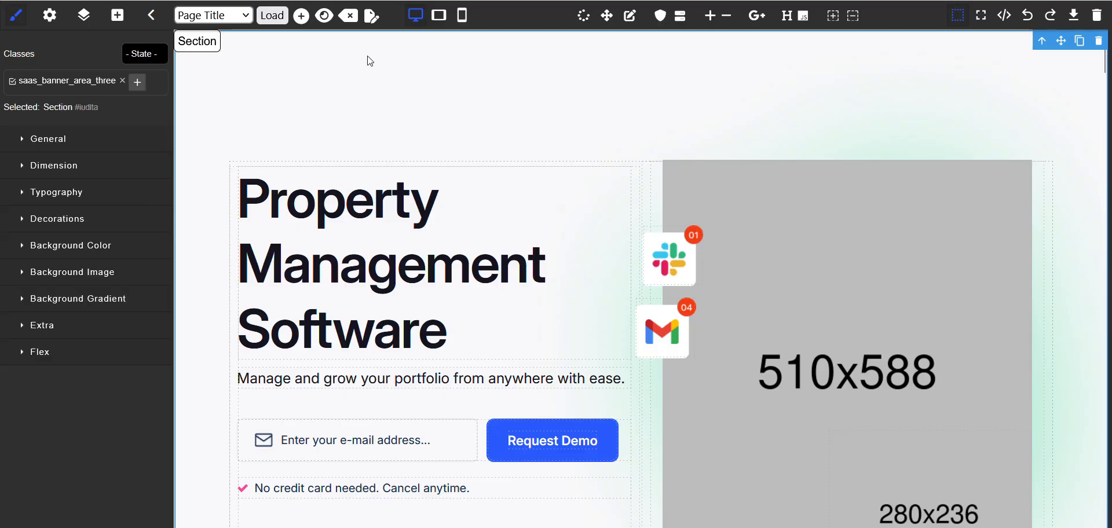
scroll(432, 112, down, 2)
scroll(432, 114, up, 2)
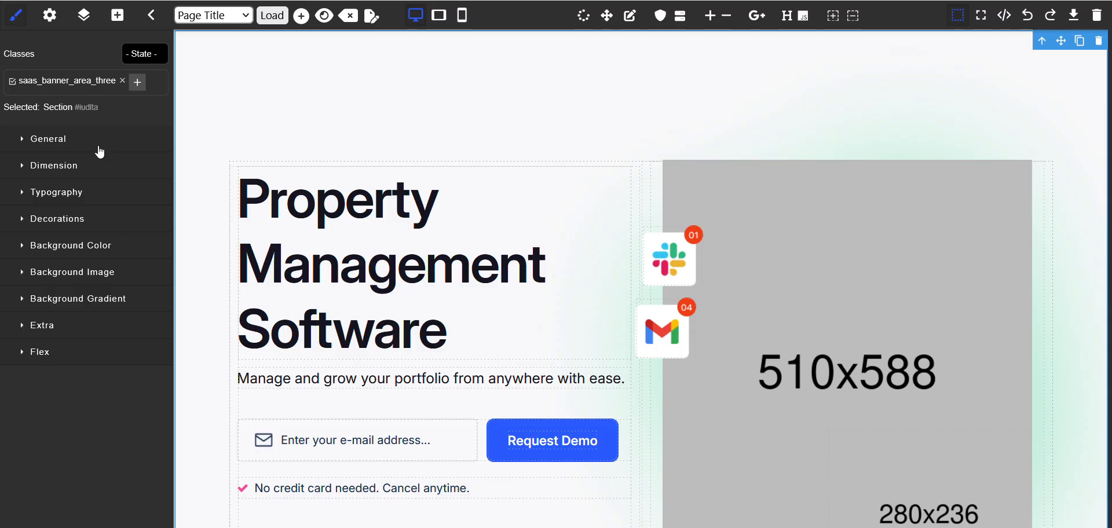
click(42, 169)
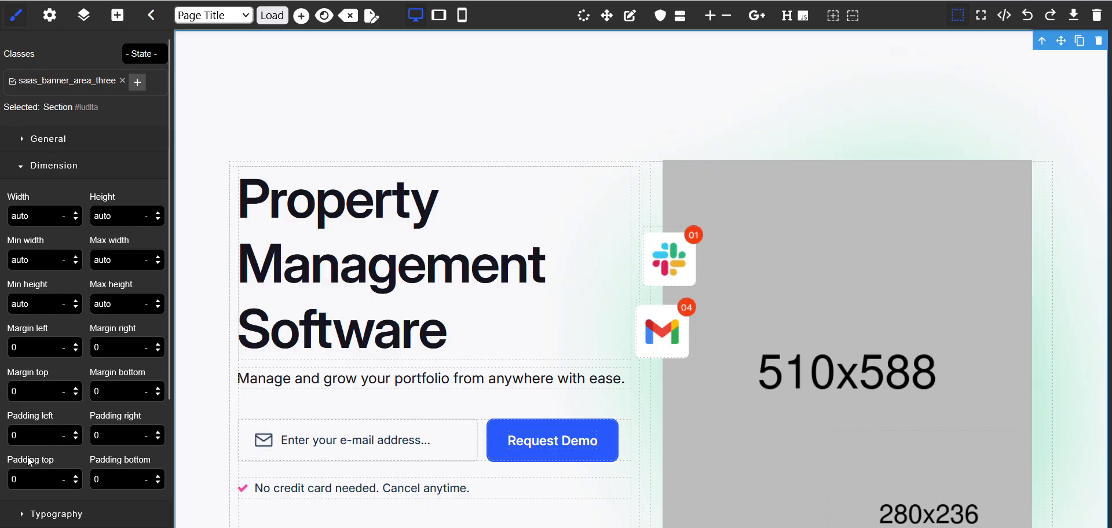
key(Return)
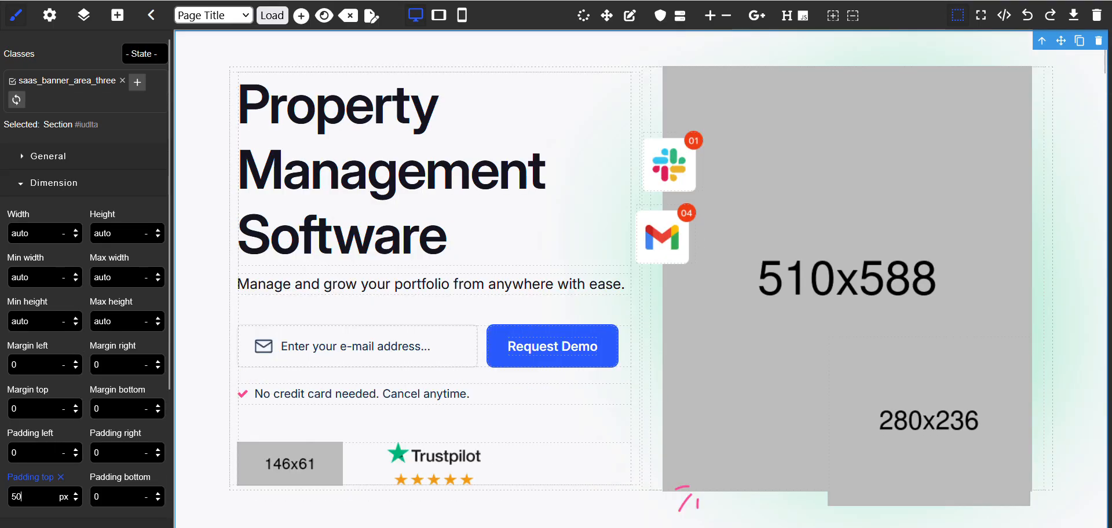
click(1084, 426)
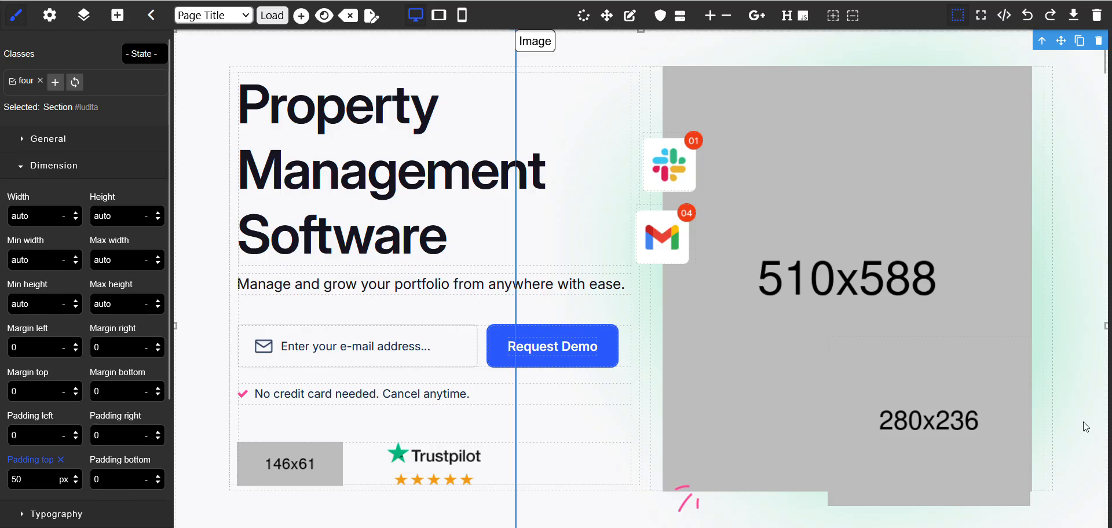
scroll(293, 286, down, 5)
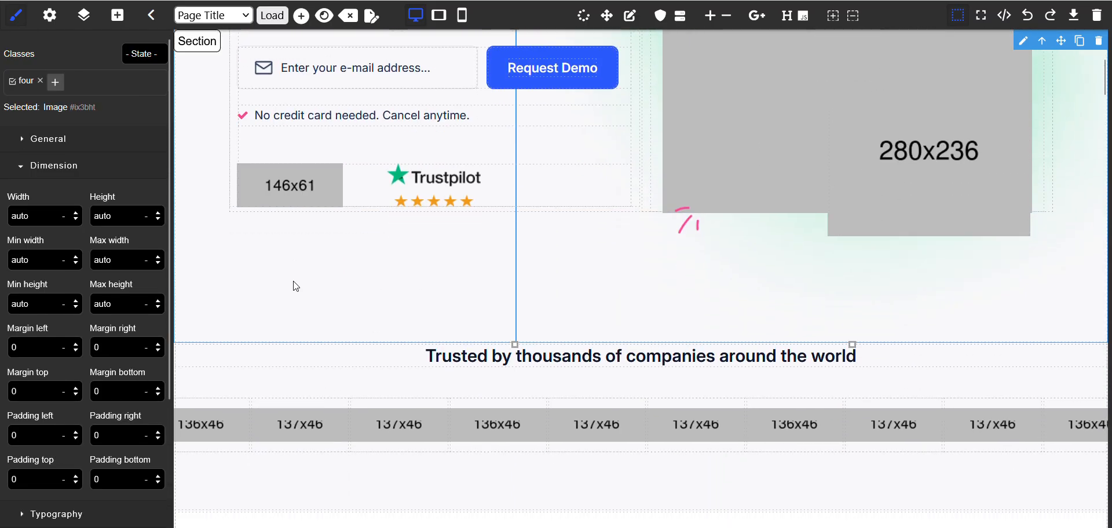
scroll(296, 281, up, 5)
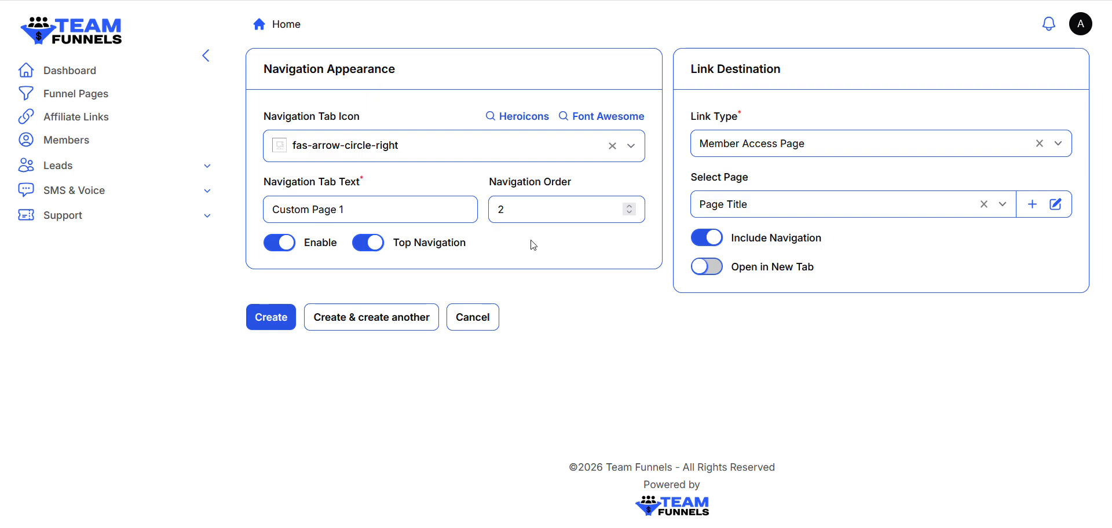
Create the Custom Page 1 navigation tab and check the Home and Custom Page 1 links in the top navigation
click(253, 322)
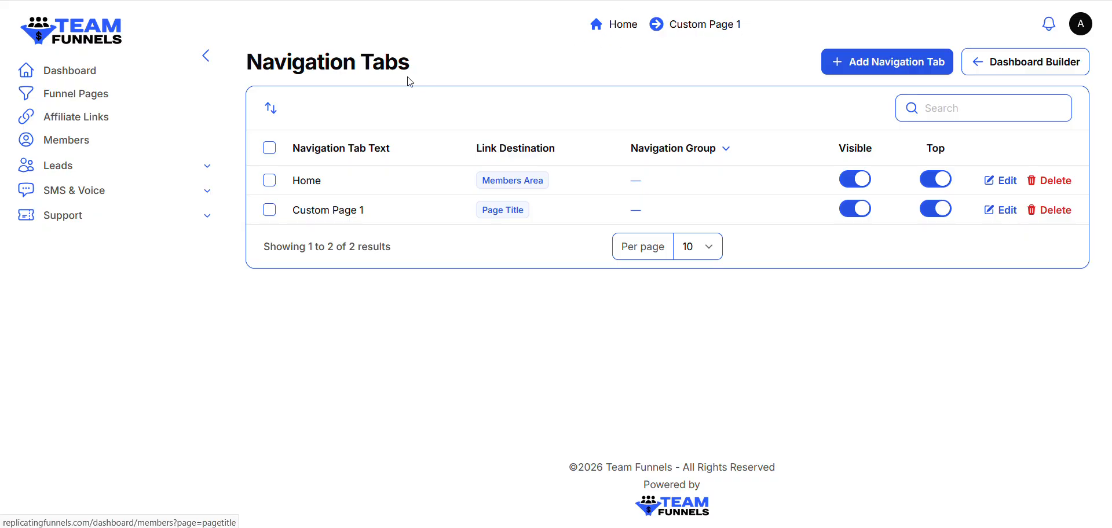
click(620, 29)
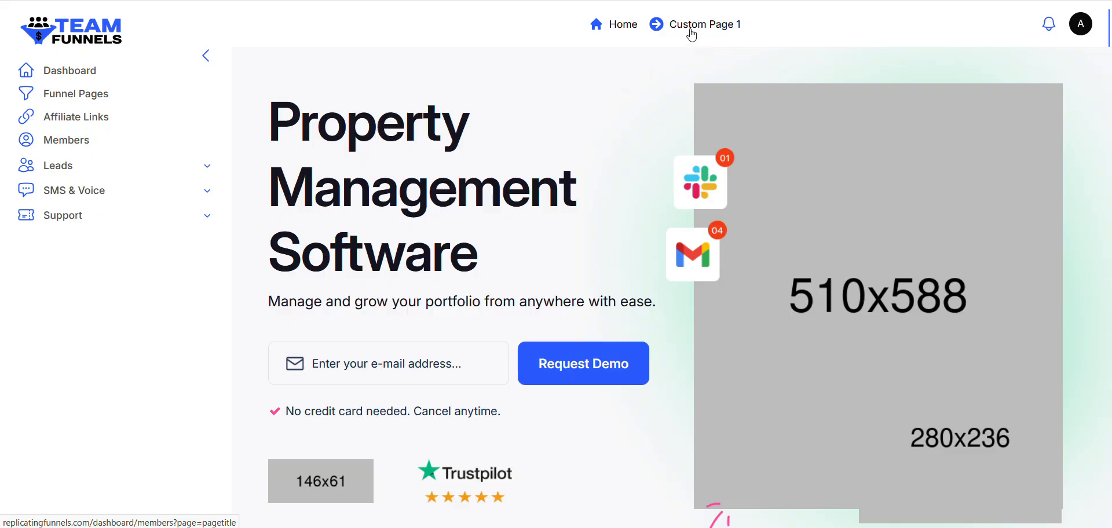
click(690, 32)
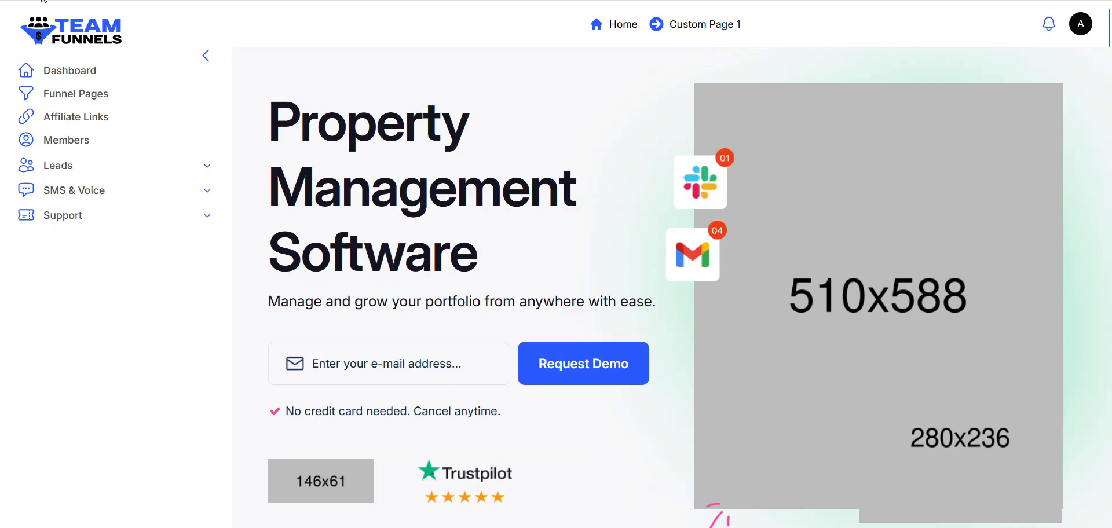
Open the admin area's Navigation Tabs list and turn off the Top option for Home and Custom Page 1
click(42, 0)
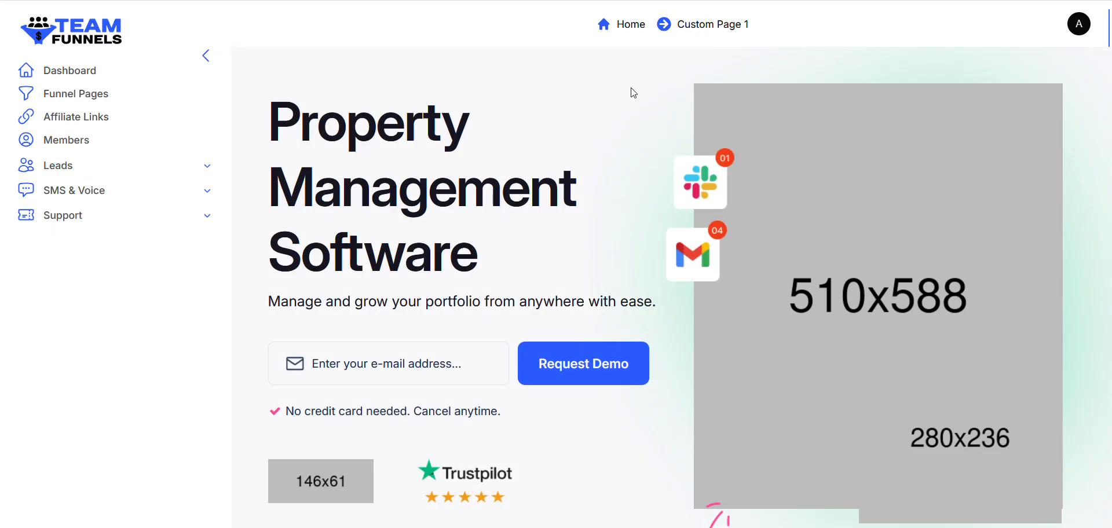
click(1080, 26)
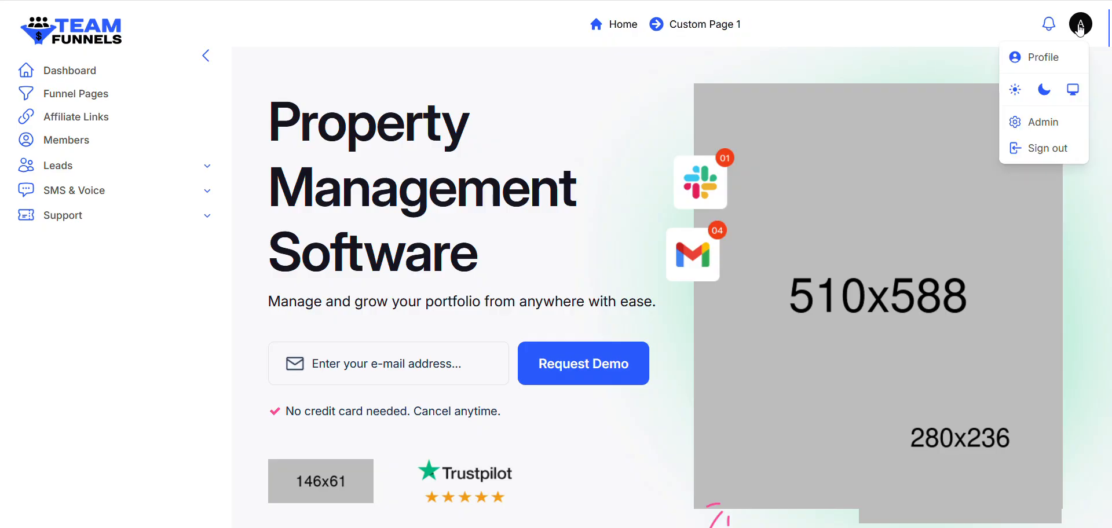
click(1035, 127)
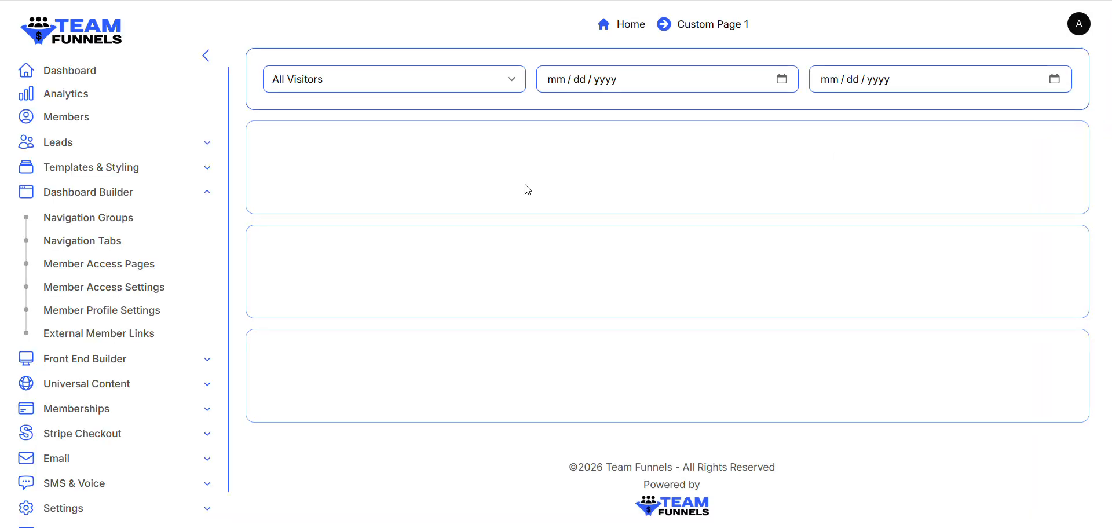
click(211, 197)
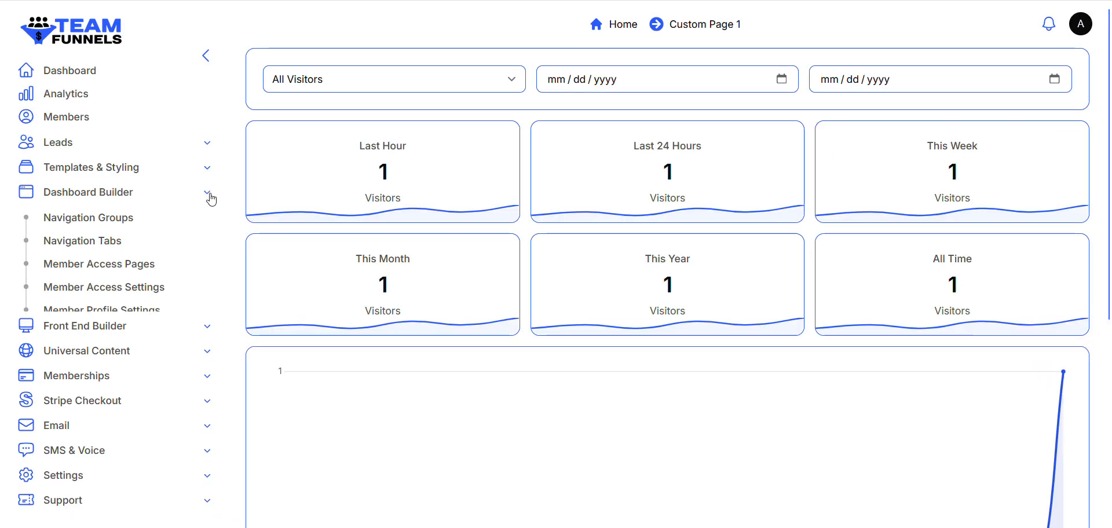
click(211, 197)
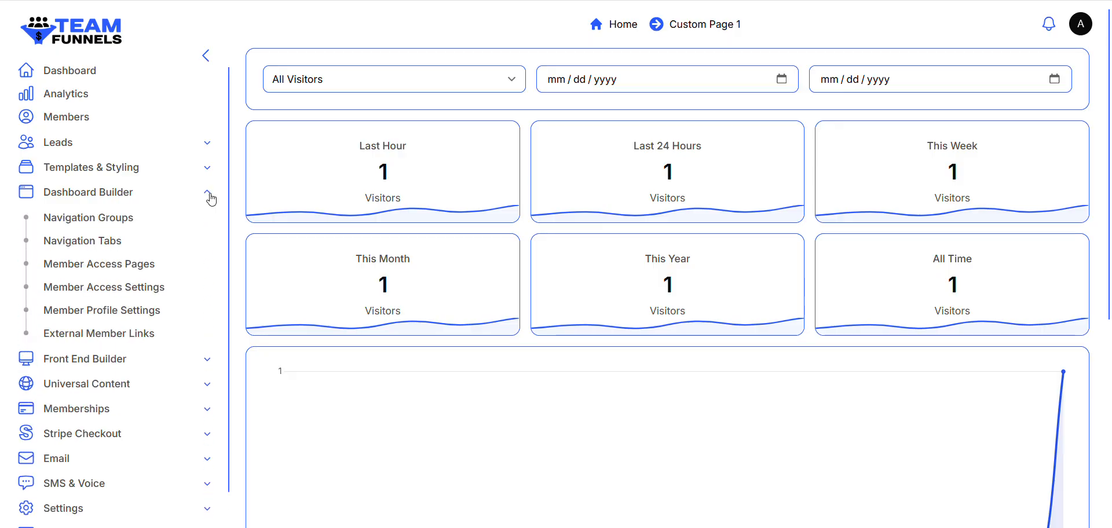
click(210, 197)
click(211, 197)
click(111, 243)
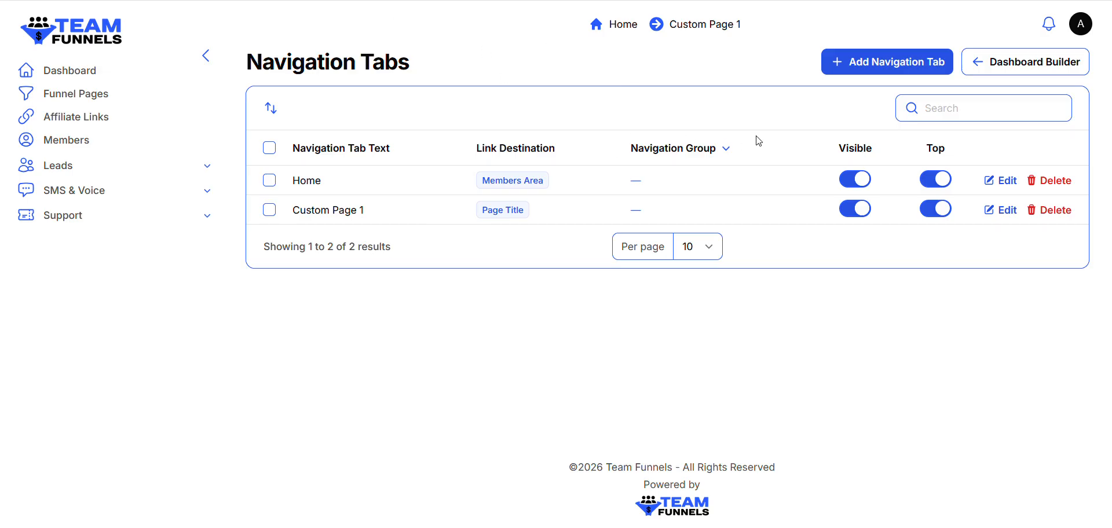
click(928, 179)
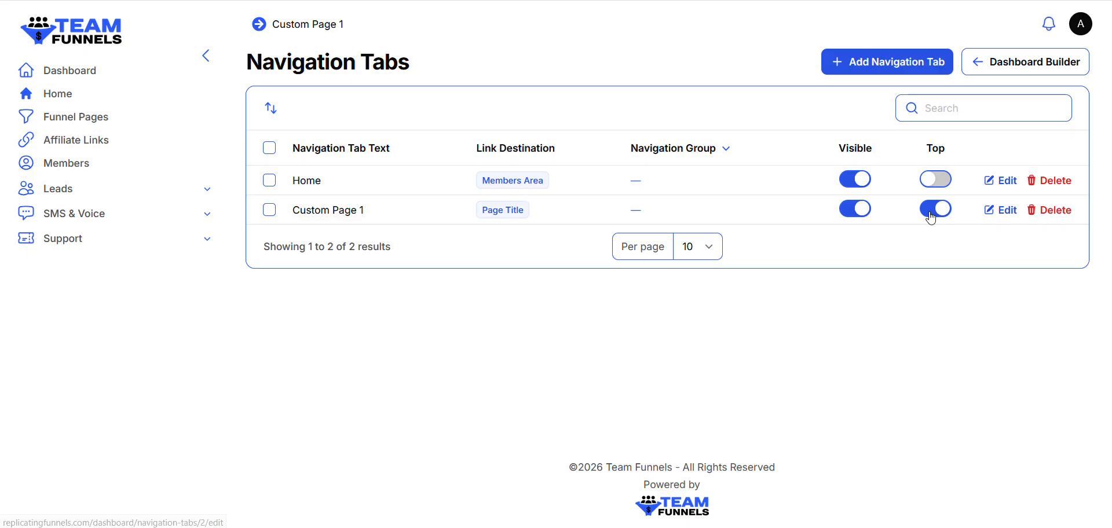
click(932, 213)
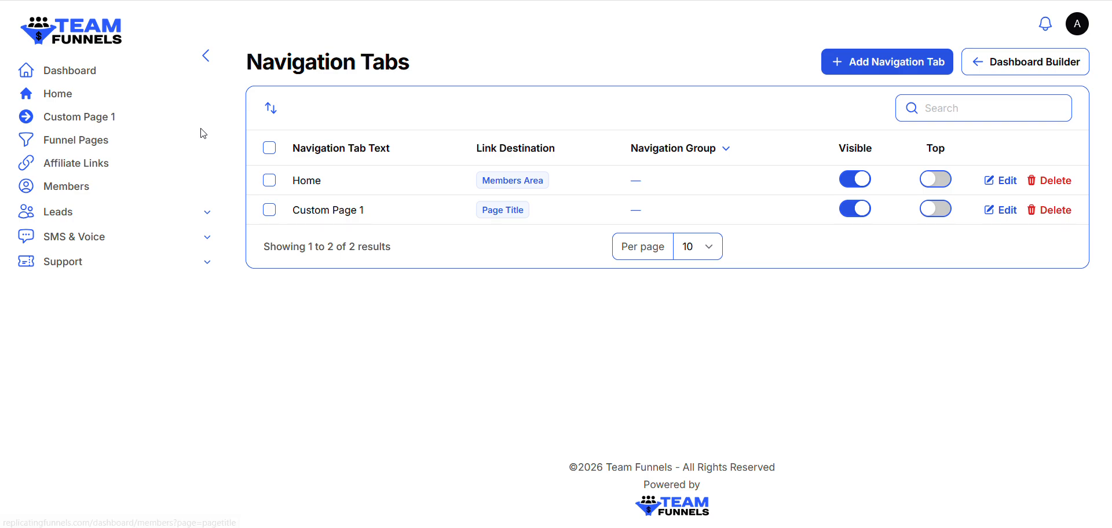
Open the Dashboard and examine its visitor filter, date range fields, visitor statistics and chart
click(57, 75)
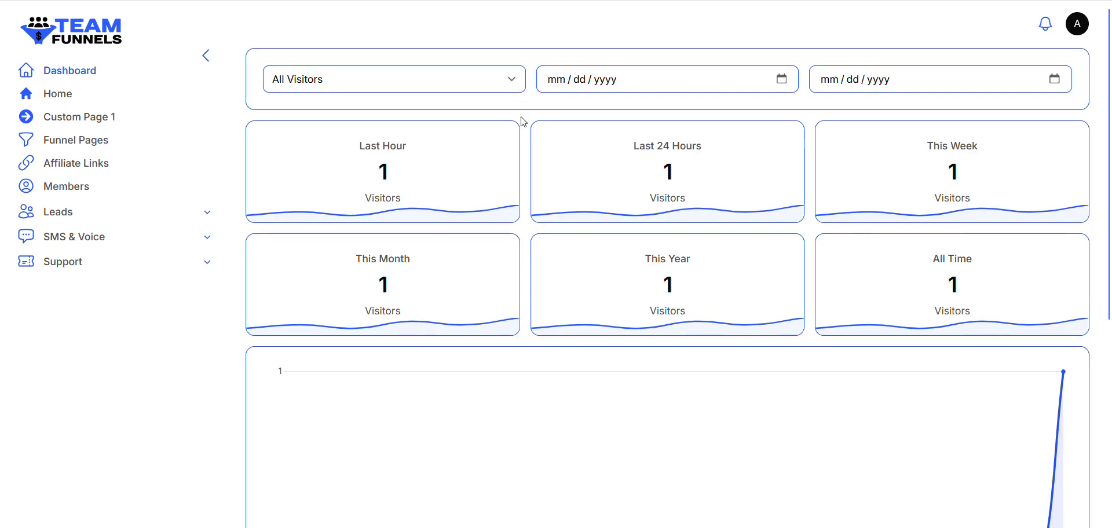
scroll(543, 224, down, 3)
scroll(542, 293, up, 3)
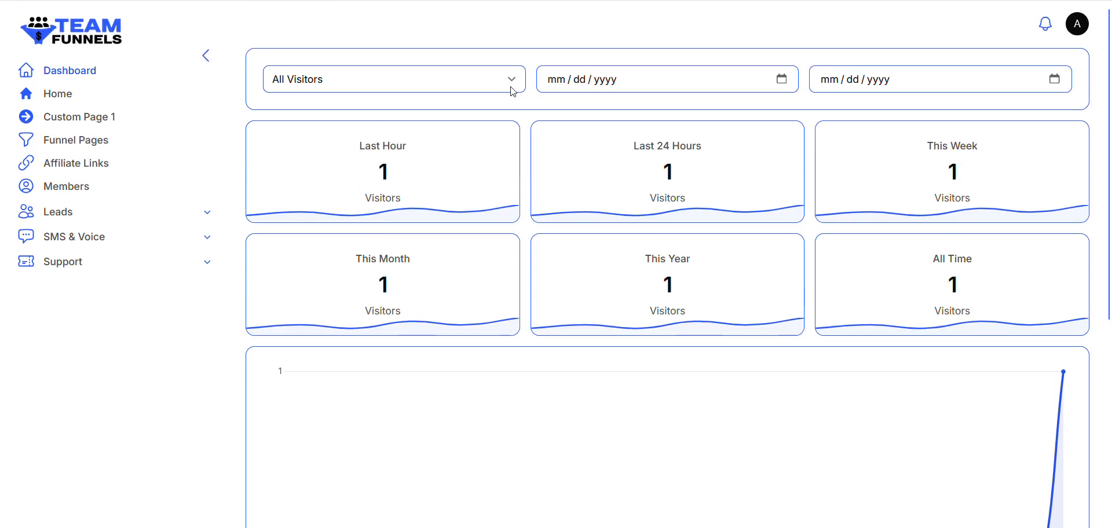
scroll(501, 236, down, 1)
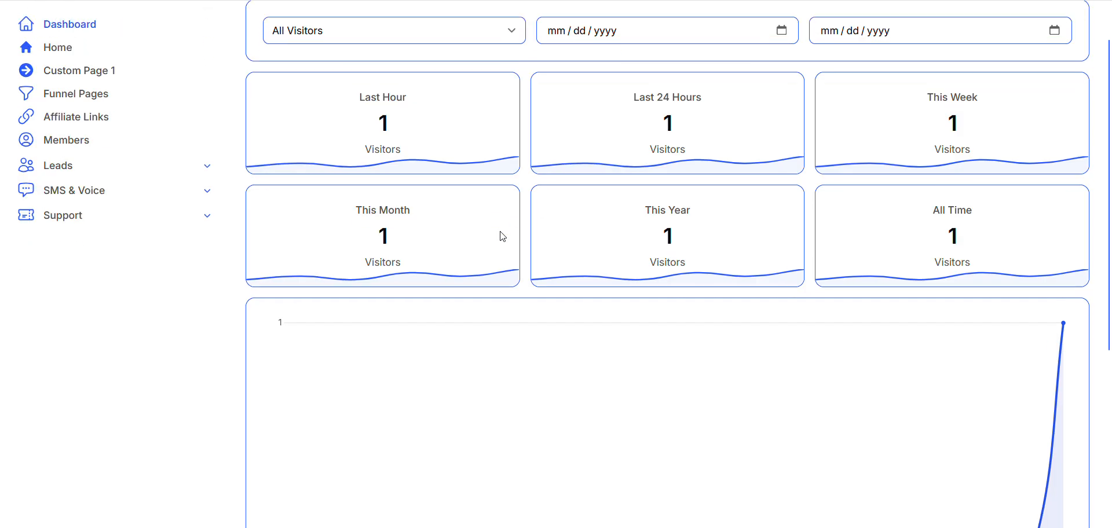
scroll(505, 116, up, 1)
click(513, 88)
click(548, 140)
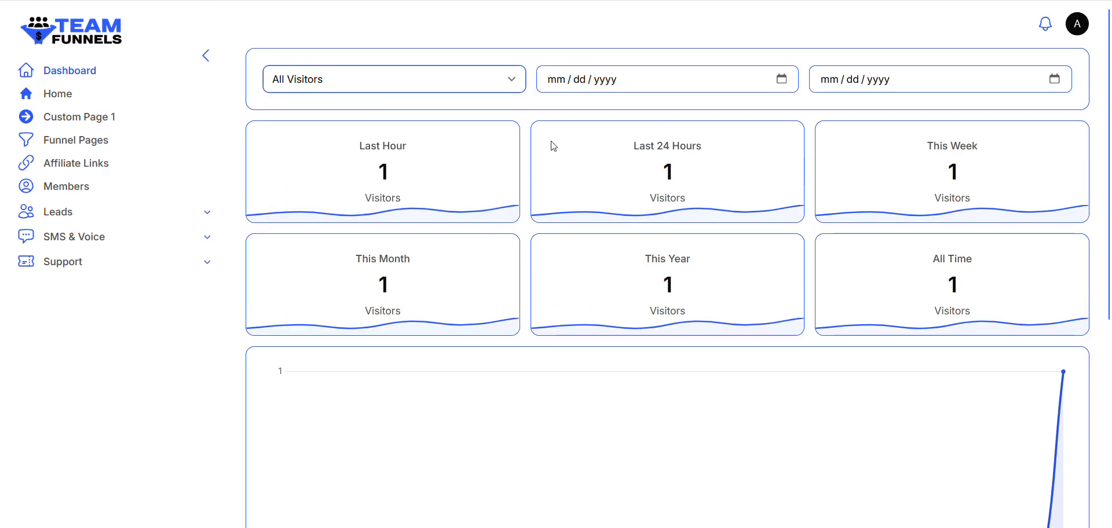
scroll(561, 221, down, 1)
scroll(561, 220, up, 2)
scroll(561, 221, down, 1)
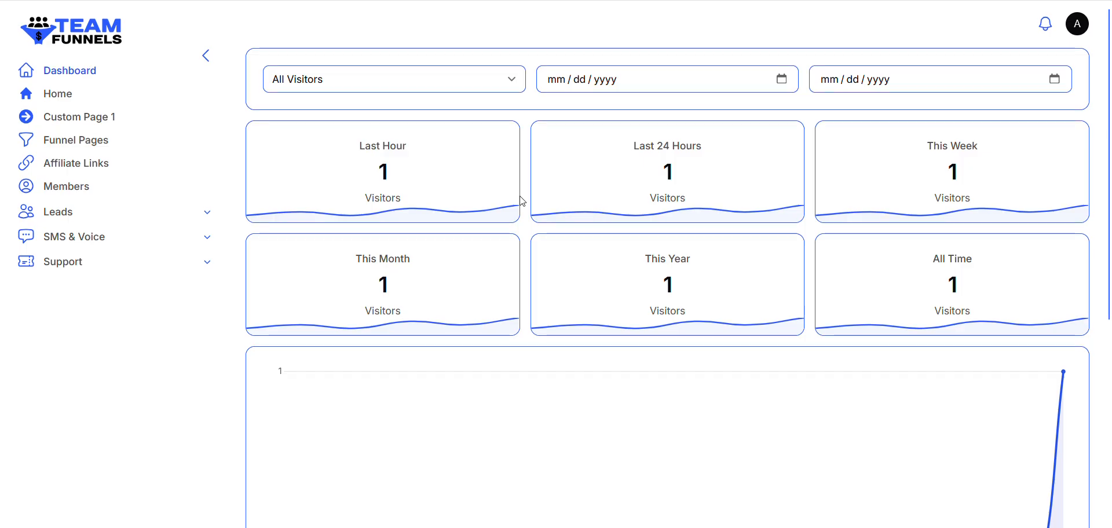
scroll(531, 205, down, 2)
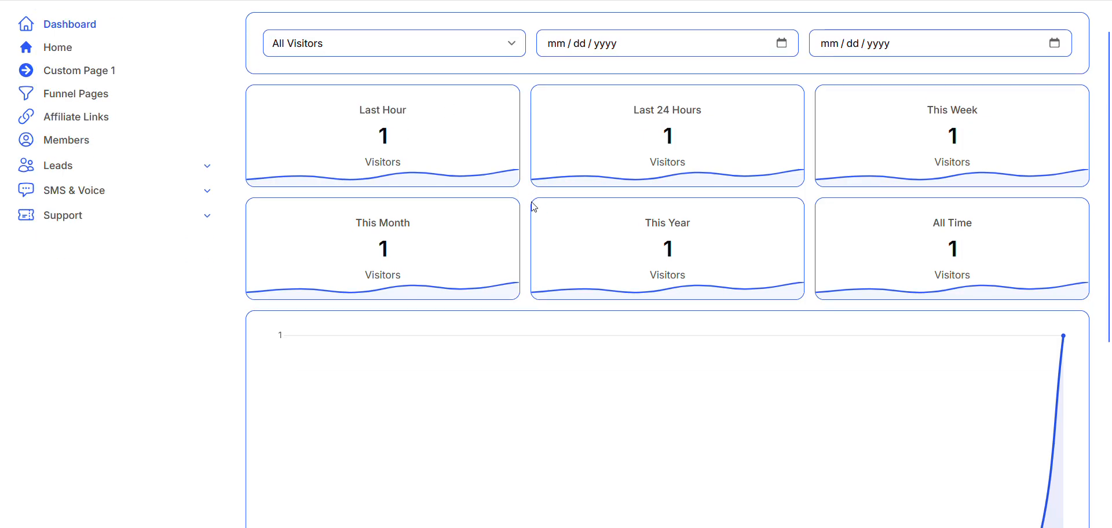
scroll(530, 206, up, 2)
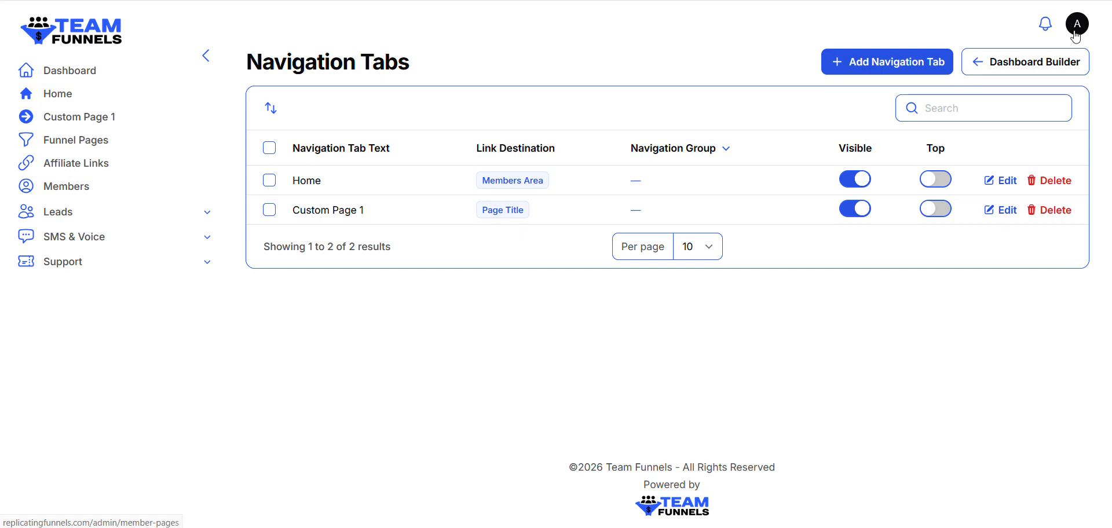
Open the Dashboard Builder's Member Access Settings, turn on Hide Members Dashboard Navigation Tab and save the settings
click(1061, 62)
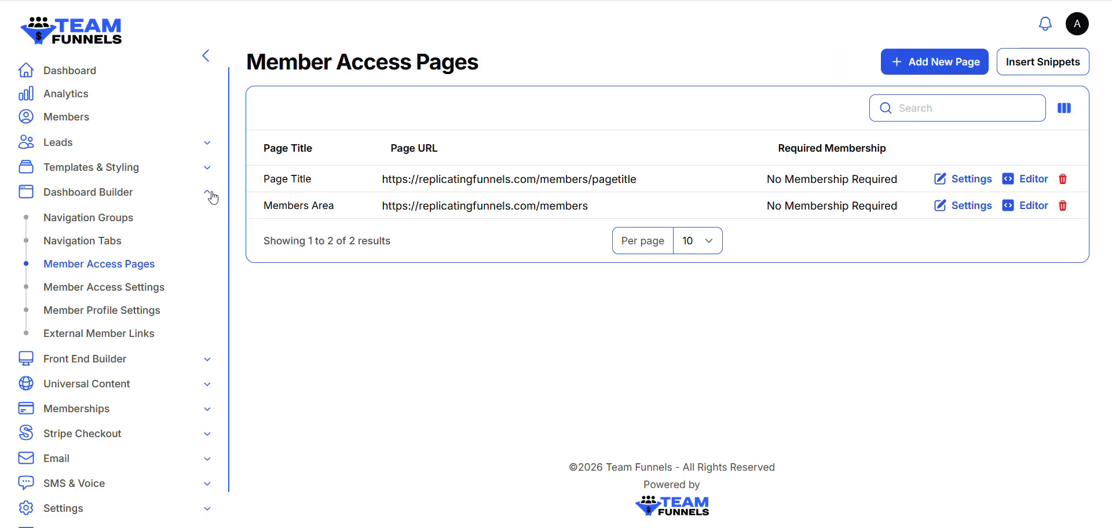
click(211, 194)
click(209, 194)
click(129, 289)
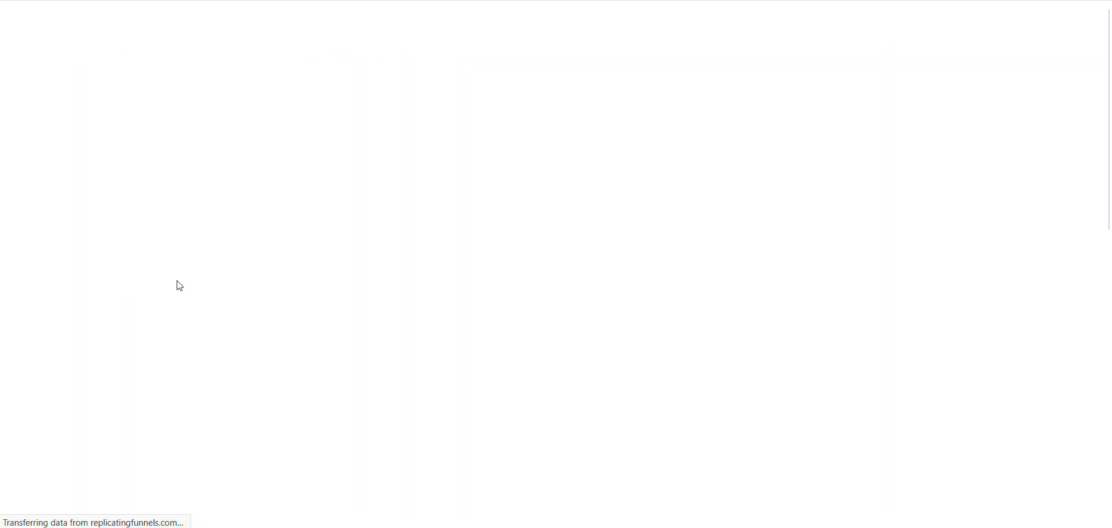
click(278, 157)
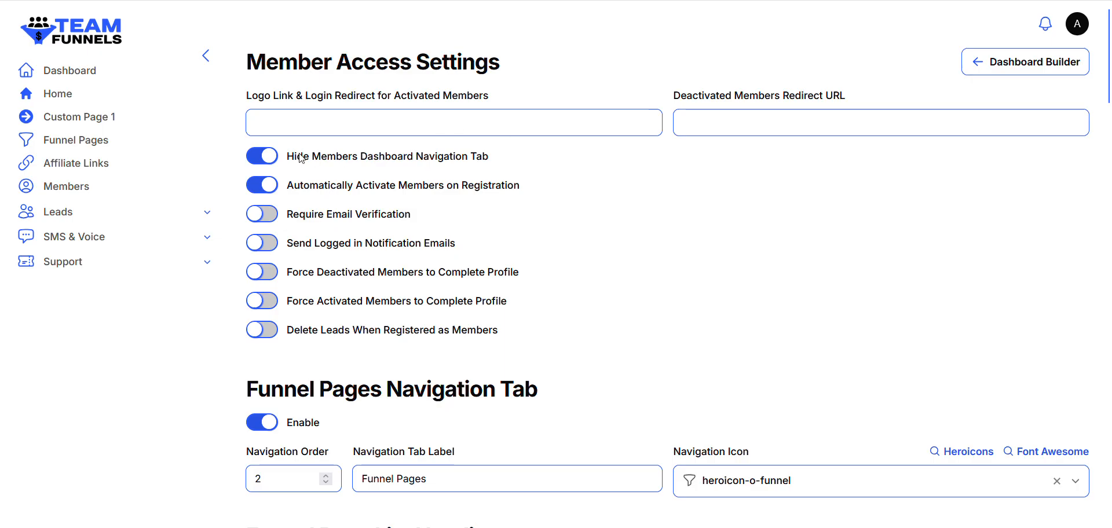
click(509, 123)
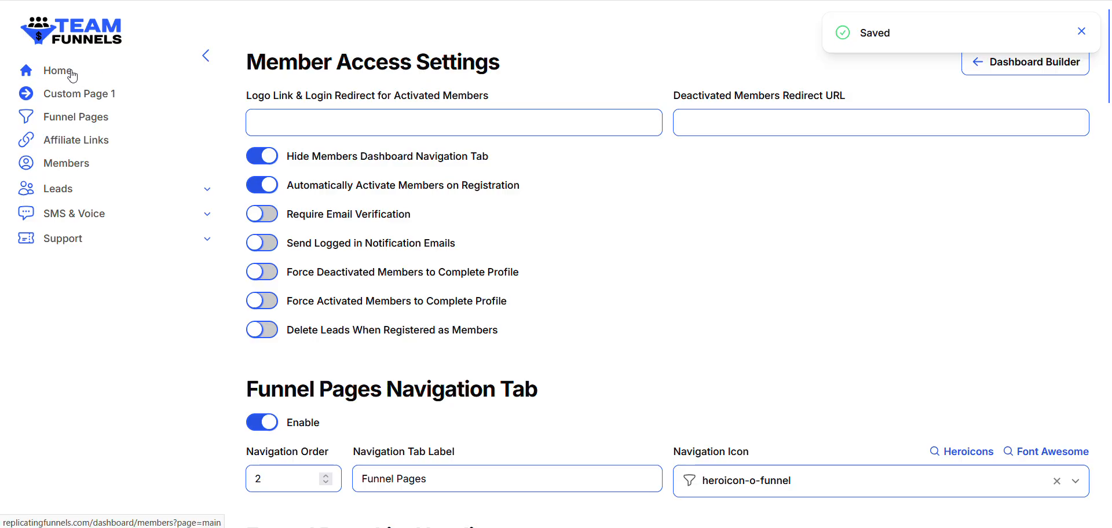
View the members' Home page with its side navigation and return to the reloaded Member Access Settings
click(72, 75)
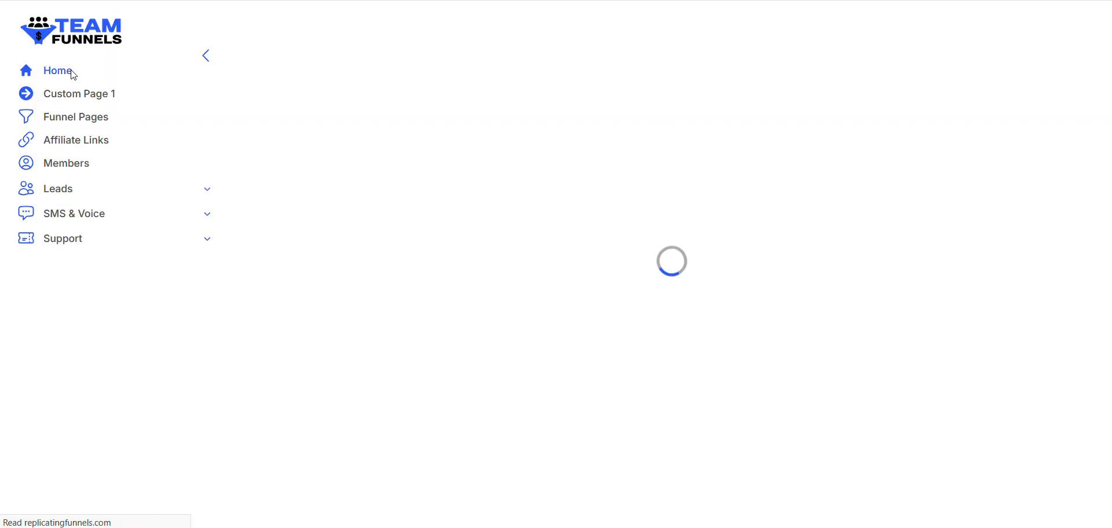
scroll(620, 233, up, 3)
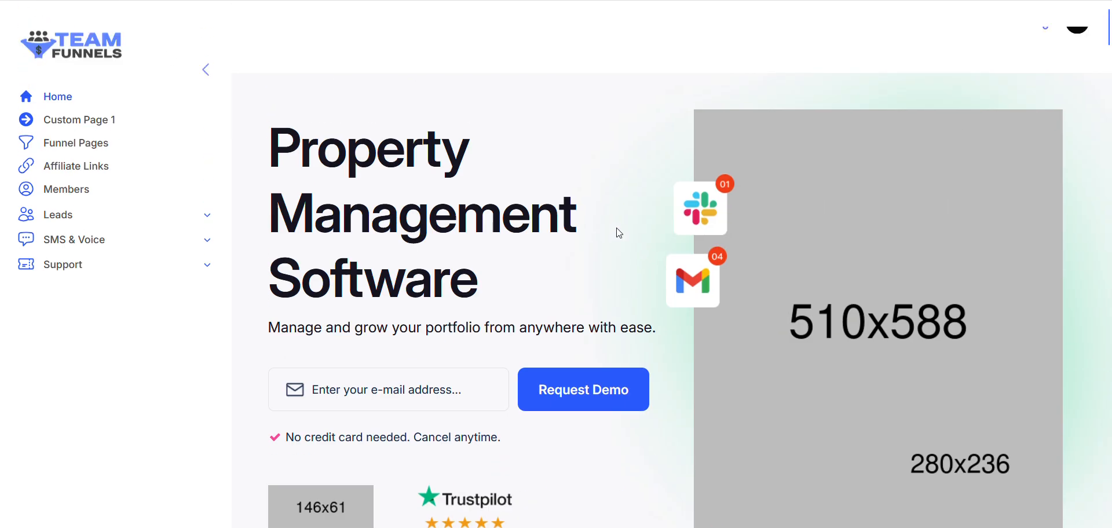
key(F5)
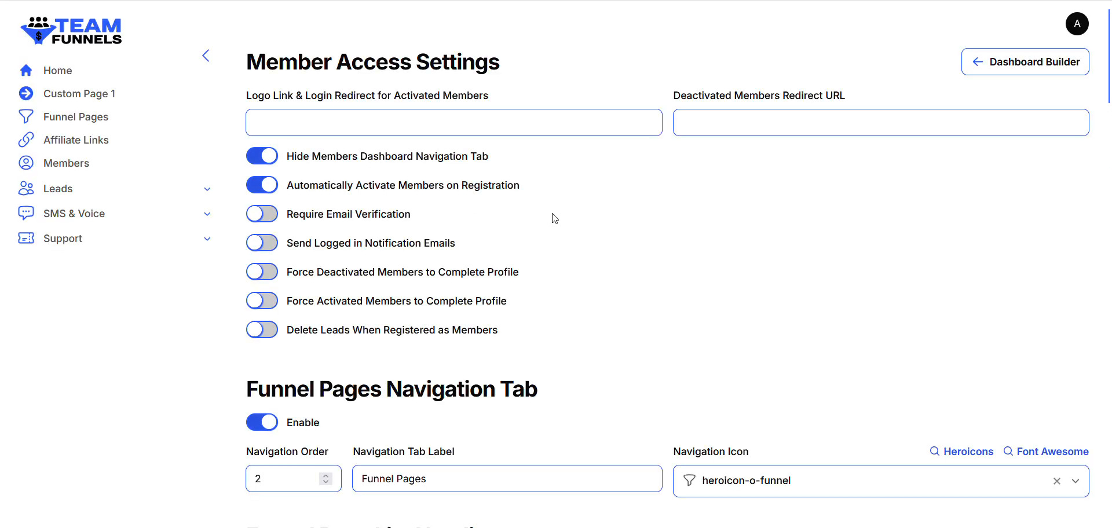
Examine the Member Access Settings, including the activation options and the Funnel Pages, External Member Links, Members, SMS & Voice and Settings tab sections
scroll(514, 311, down, 1)
scroll(390, 307, up, 1)
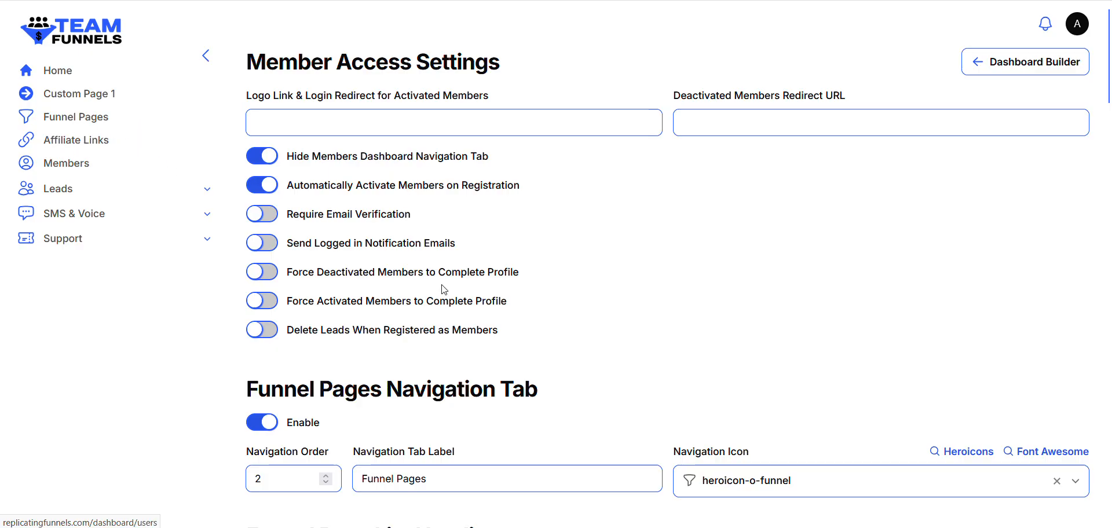
scroll(444, 290, down, 1)
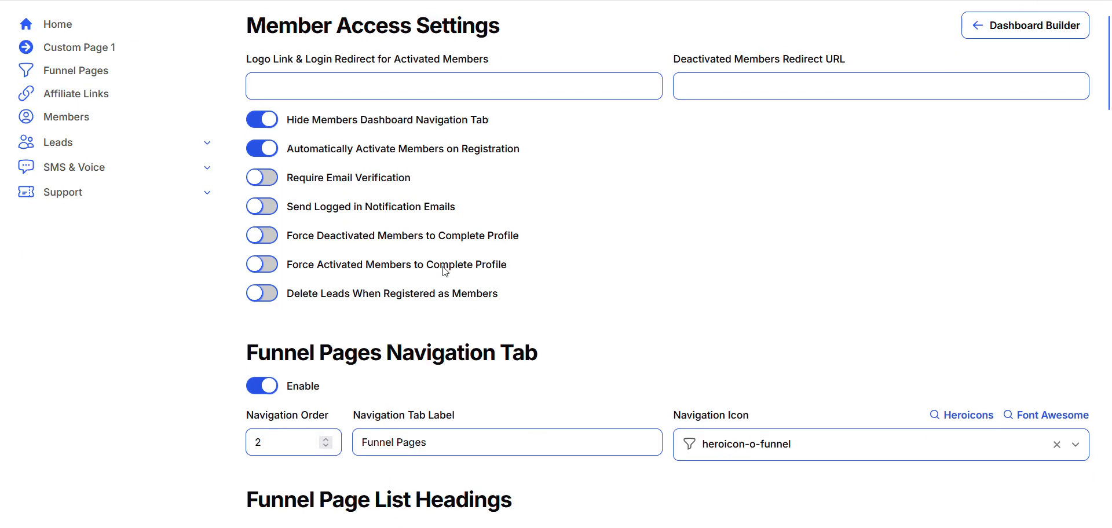
scroll(444, 271, up, 1)
scroll(281, 227, down, 1)
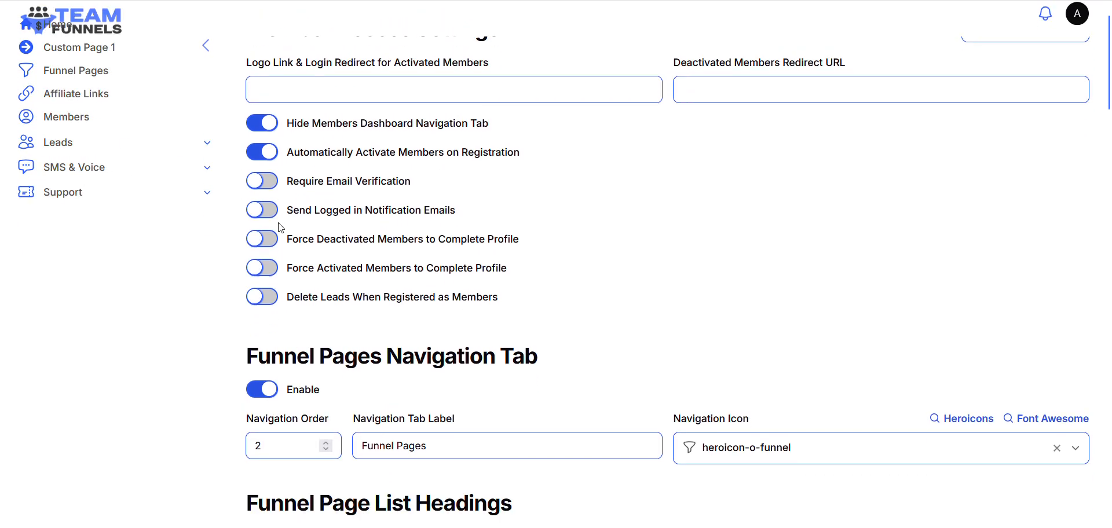
scroll(281, 227, down, 5)
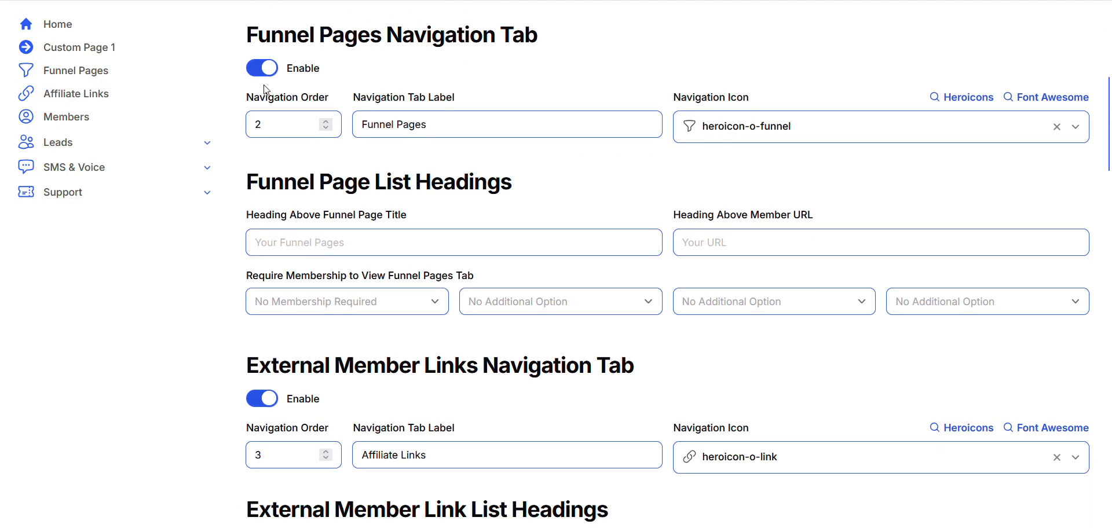
scroll(258, 420, down, 7)
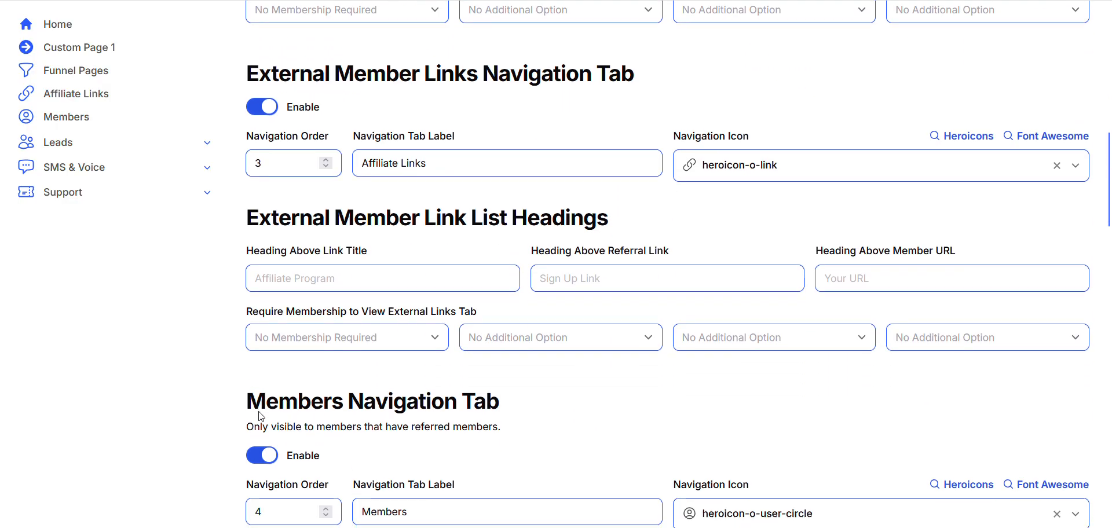
scroll(259, 416, down, 17)
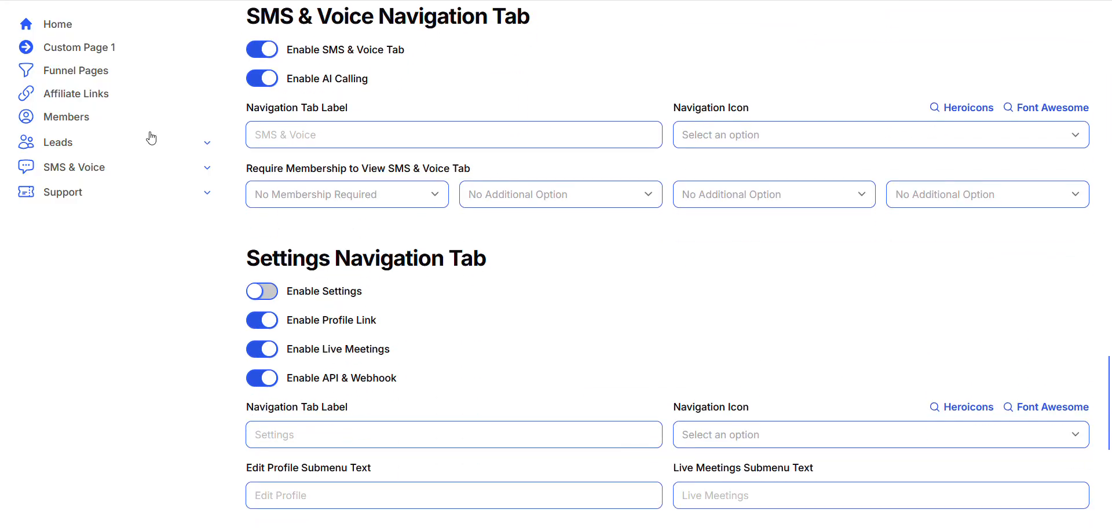
scroll(209, 194, up, 20)
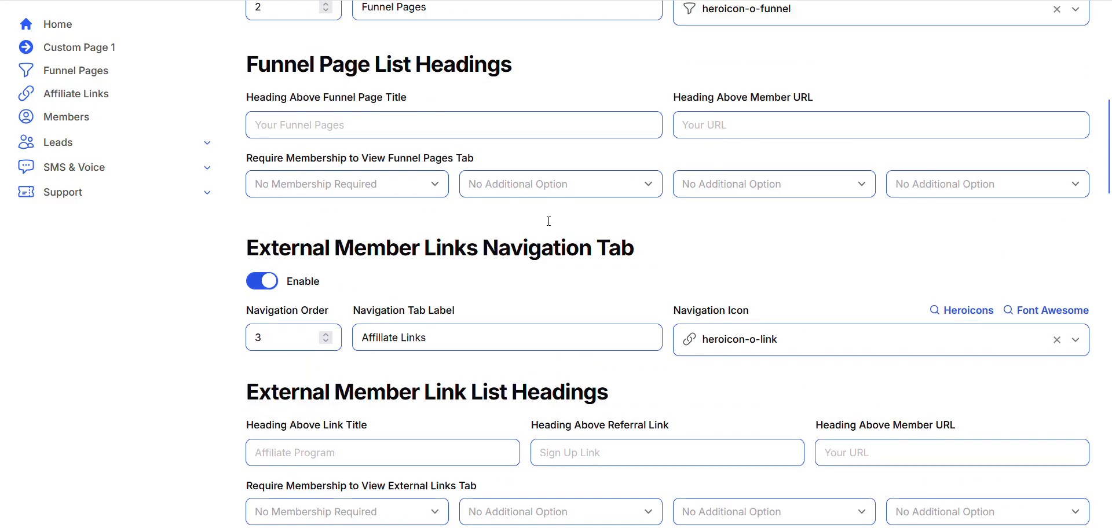
scroll(550, 226, down, 1)
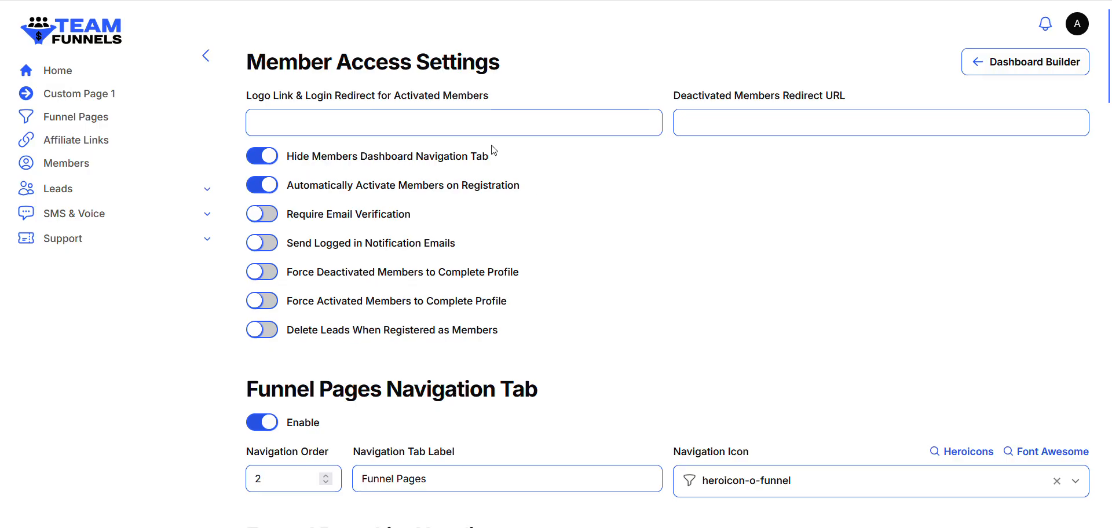